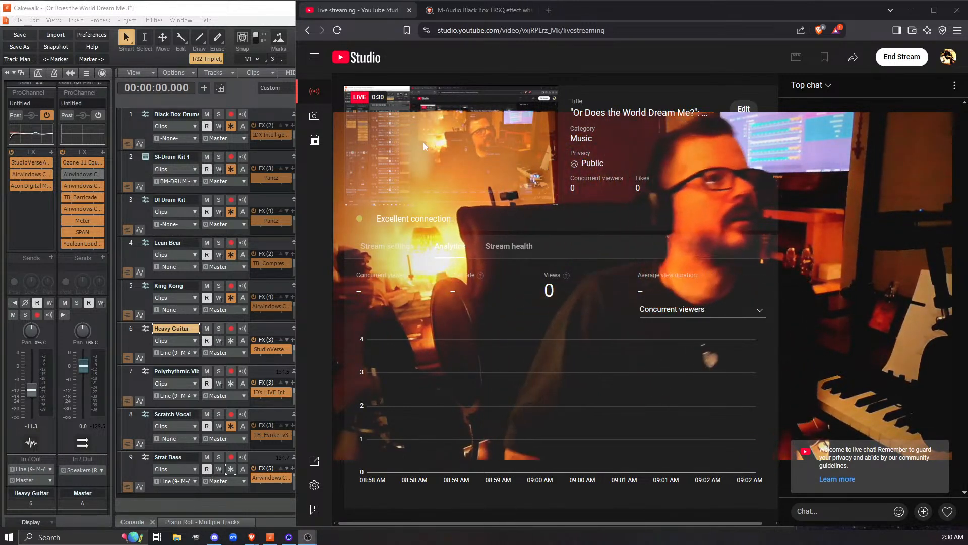
Step: Switch to the Cakewalk project, open the Meter plug-in on the master bus and move its window over the clips area
{"action": "mouse_move", "coordinate": [427, 143]}
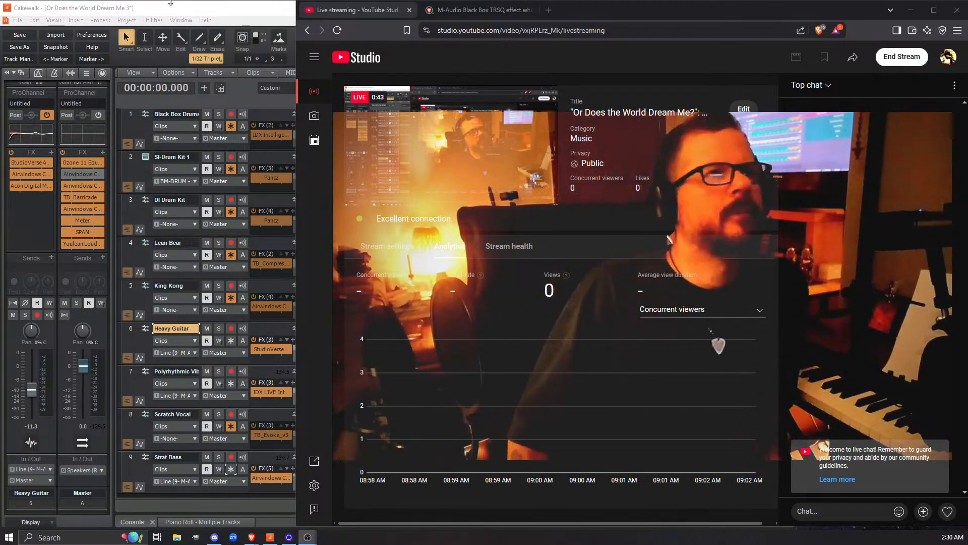
{"action": "double_click", "coordinate": [232, 10]}
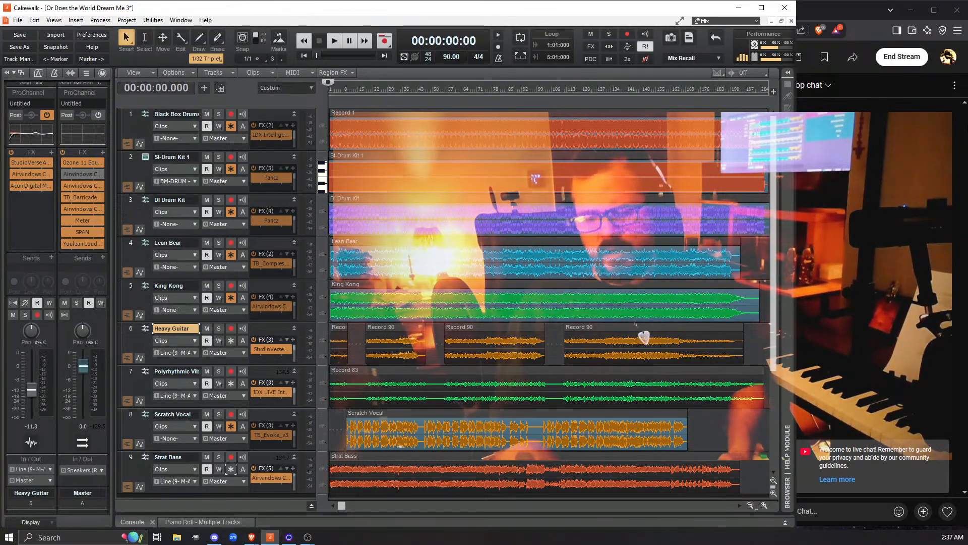
{"action": "double_click", "coordinate": [79, 221]}
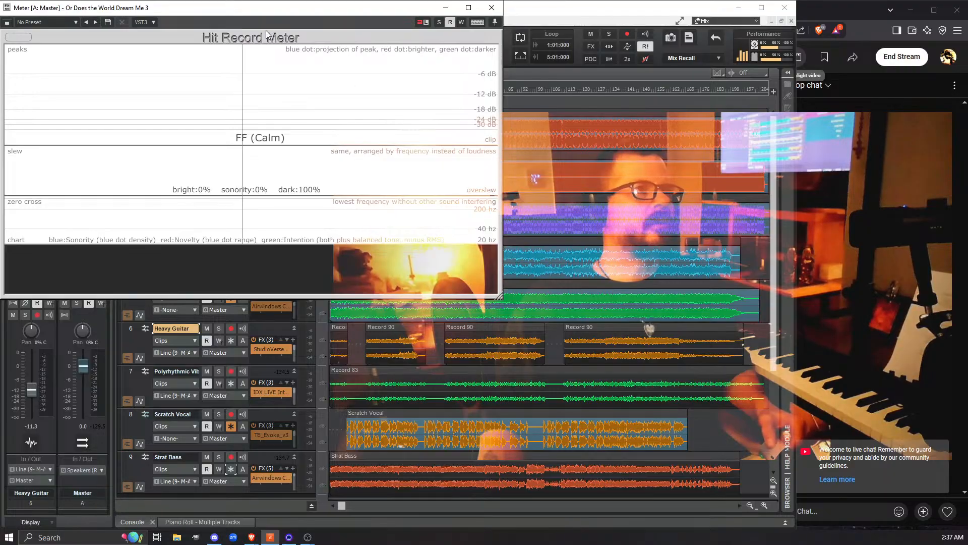
{"action": "left_click_drag", "start_coordinate": [219, 7], "coordinate": [507, 87]}
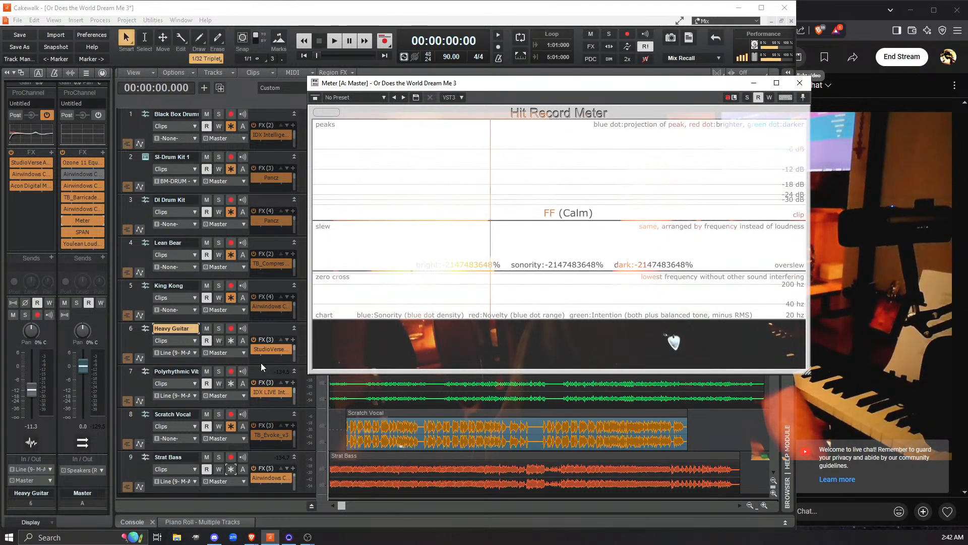
Step: Enlarge the Heavy Guitar track to expose its effects and open its Airwindows Consolidated plug-in to skim the PointyGuitar description
{"action": "left_click_drag", "start_coordinate": [262, 364], "coordinate": [262, 392]}
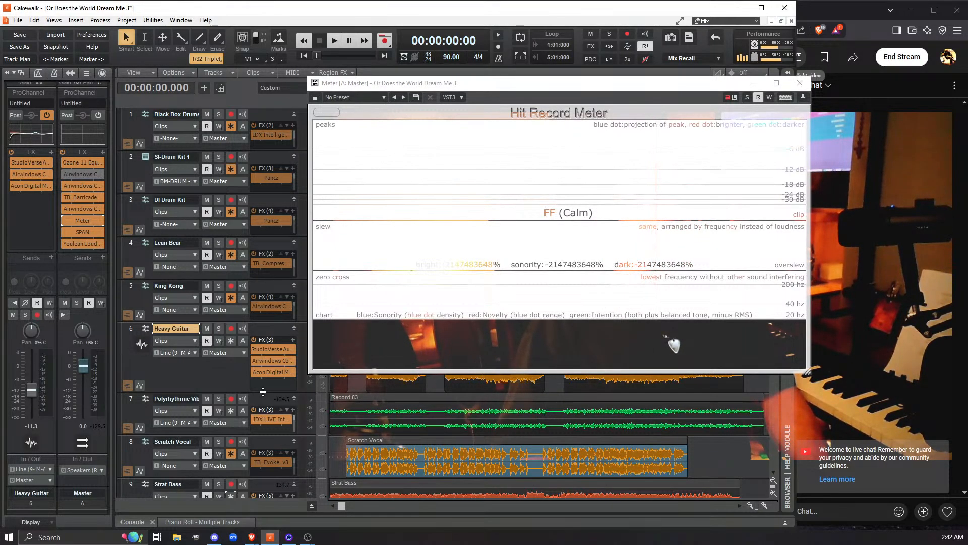
{"action": "double_click", "coordinate": [279, 363]}
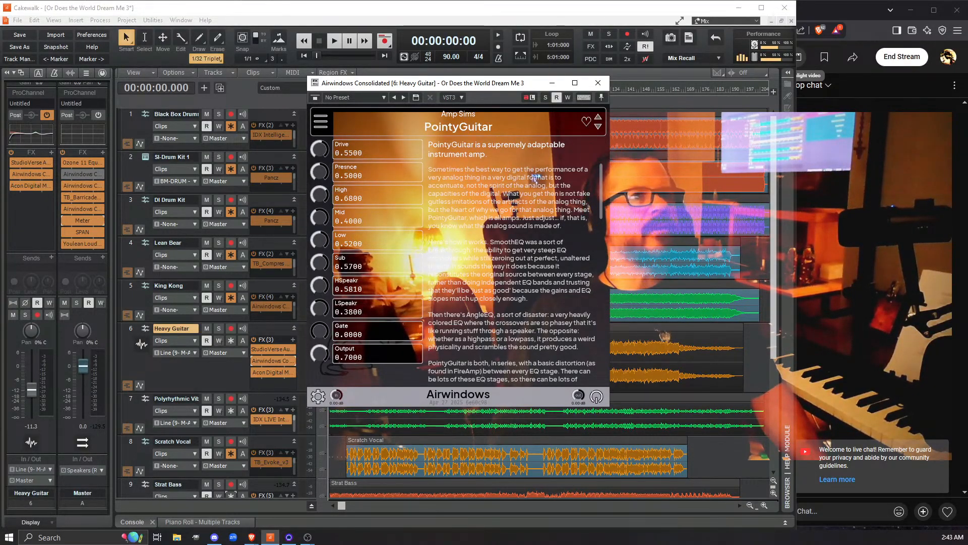
{"action": "scroll", "coordinate": [505, 298], "scroll_direction": "down", "scroll_amount": 4}
{"action": "scroll", "coordinate": [506, 298], "scroll_direction": "down", "scroll_amount": 8}
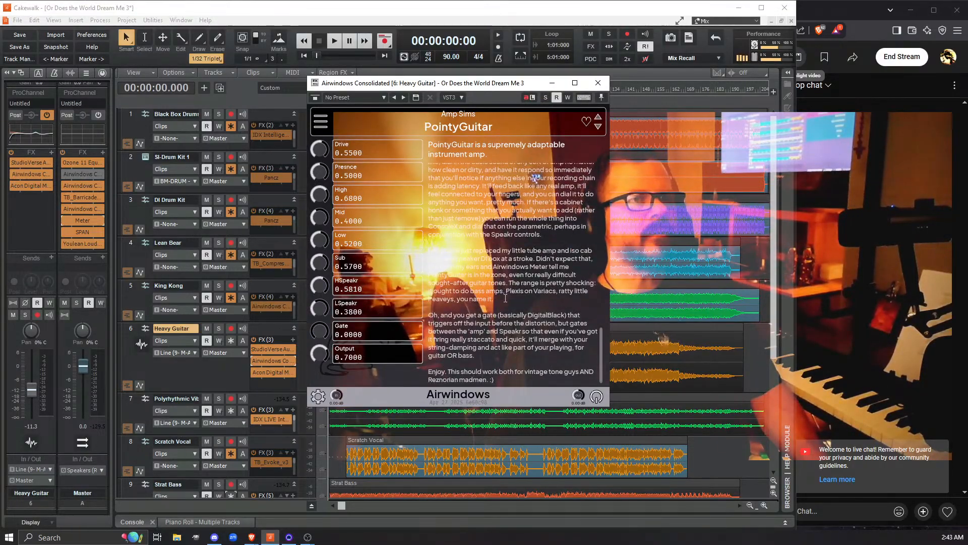
{"action": "scroll", "coordinate": [505, 298], "scroll_direction": "up", "scroll_amount": 6}
{"action": "scroll", "coordinate": [506, 298], "scroll_direction": "up", "scroll_amount": 5}
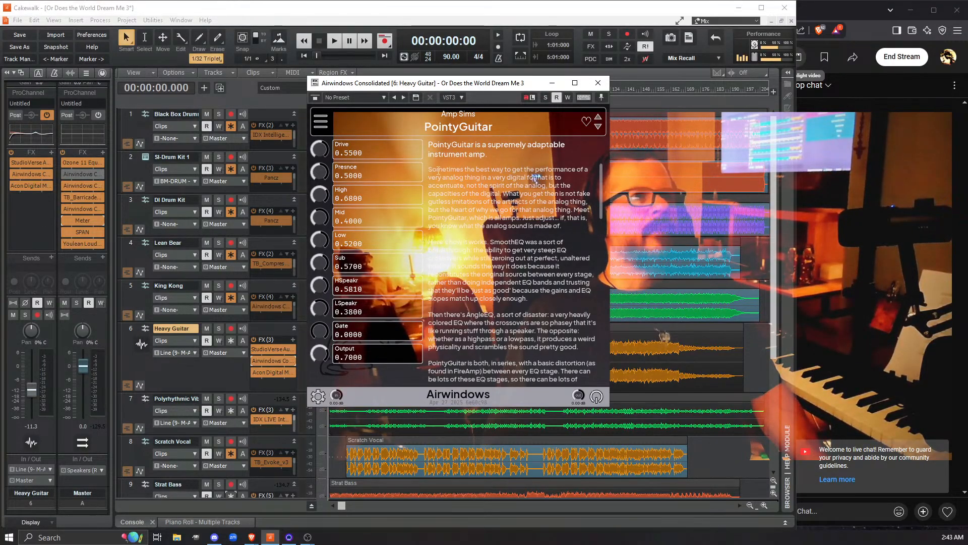
Step: Read the PointyGuitar description's opening and SmoothEQ paragraphs, highlighting the text passage by passage
{"action": "left_click_drag", "start_coordinate": [431, 166], "coordinate": [504, 196]}
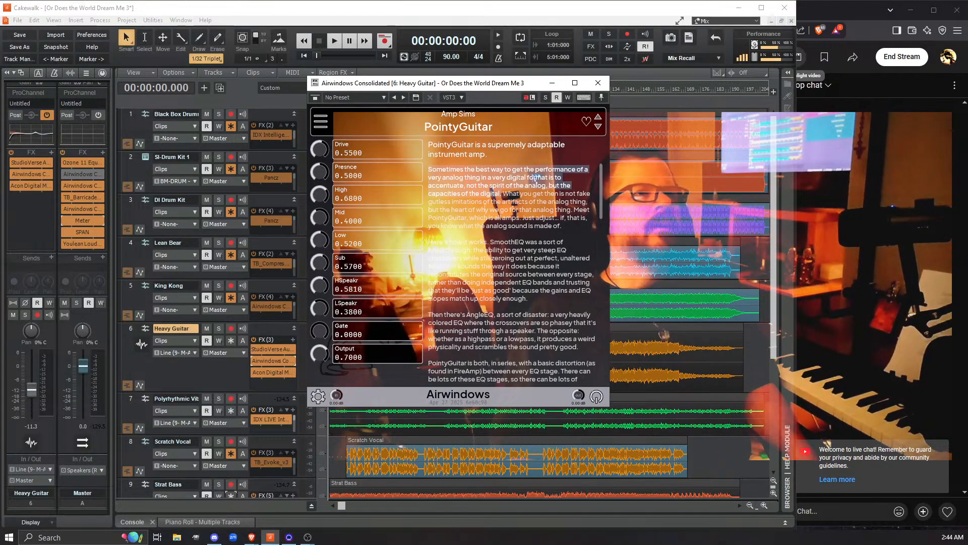
{"action": "left_click", "coordinate": [525, 193]}
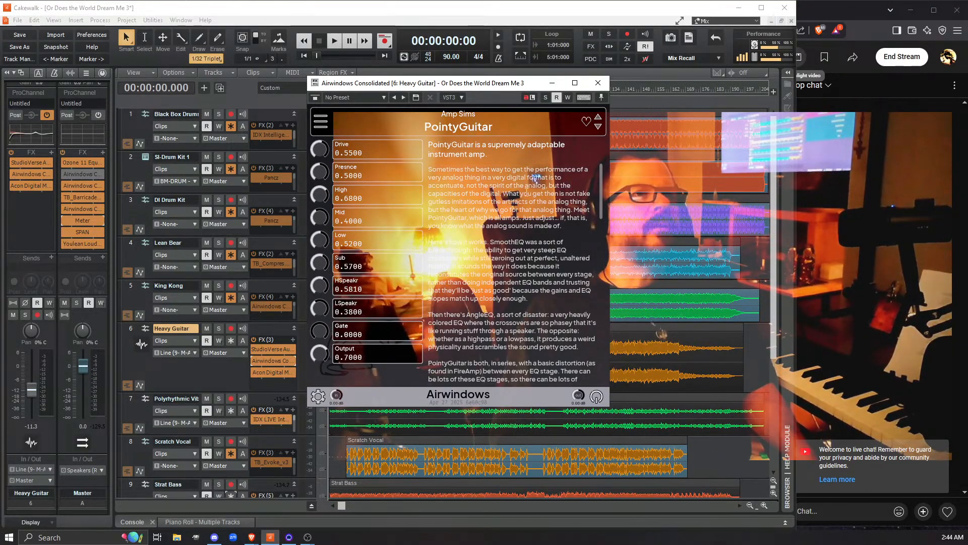
{"action": "left_click_drag", "start_coordinate": [504, 194], "coordinate": [562, 227]}
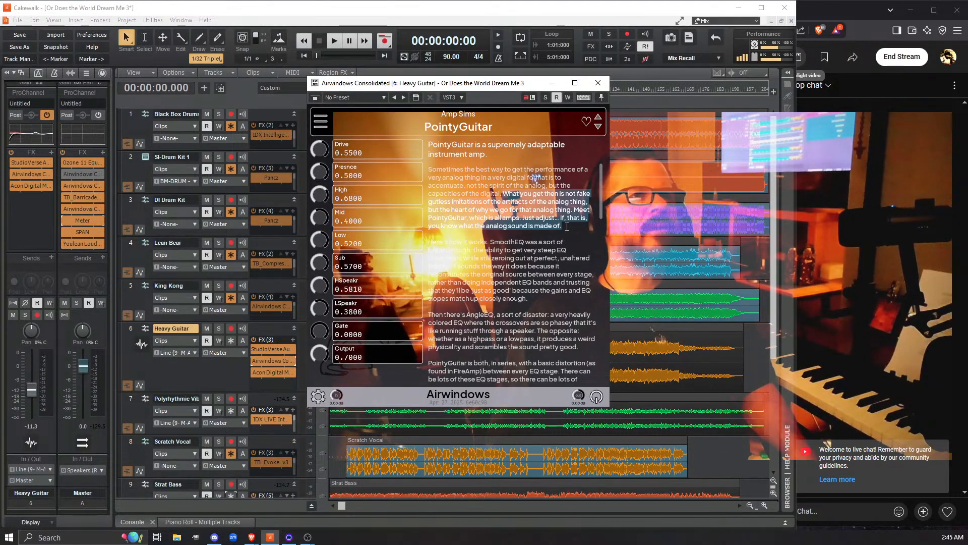
{"action": "left_click", "coordinate": [515, 253]}
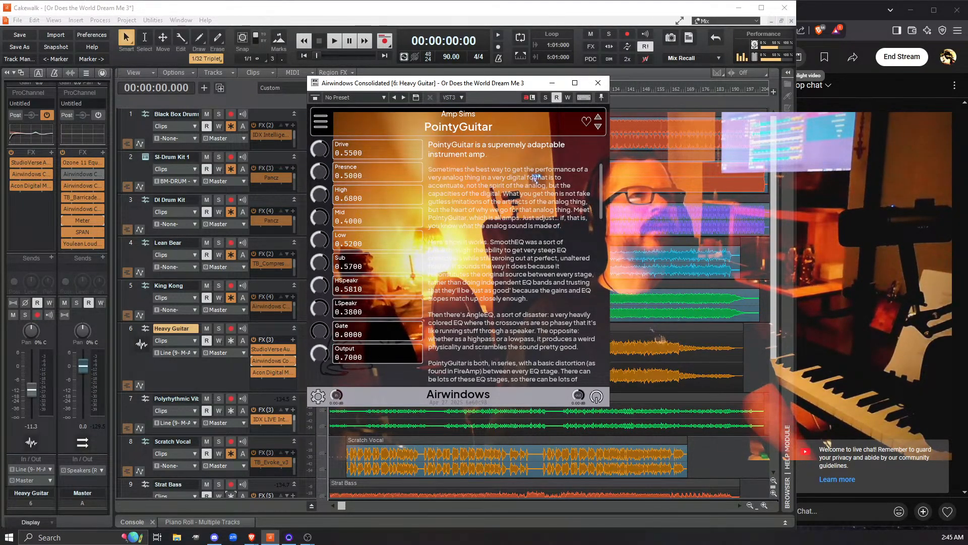
{"action": "left_click_drag", "start_coordinate": [428, 242], "coordinate": [513, 266]}
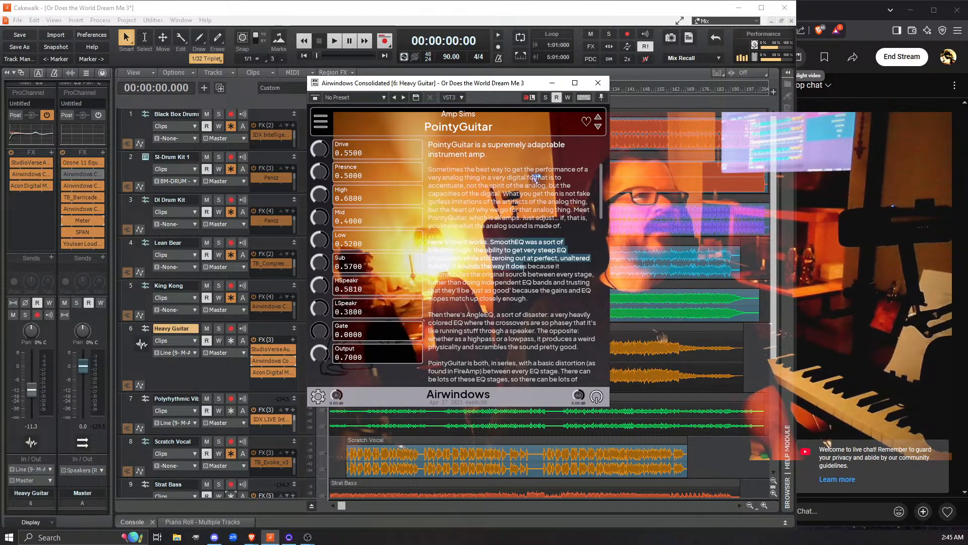
{"action": "left_click_drag", "start_coordinate": [524, 267], "coordinate": [562, 272]}
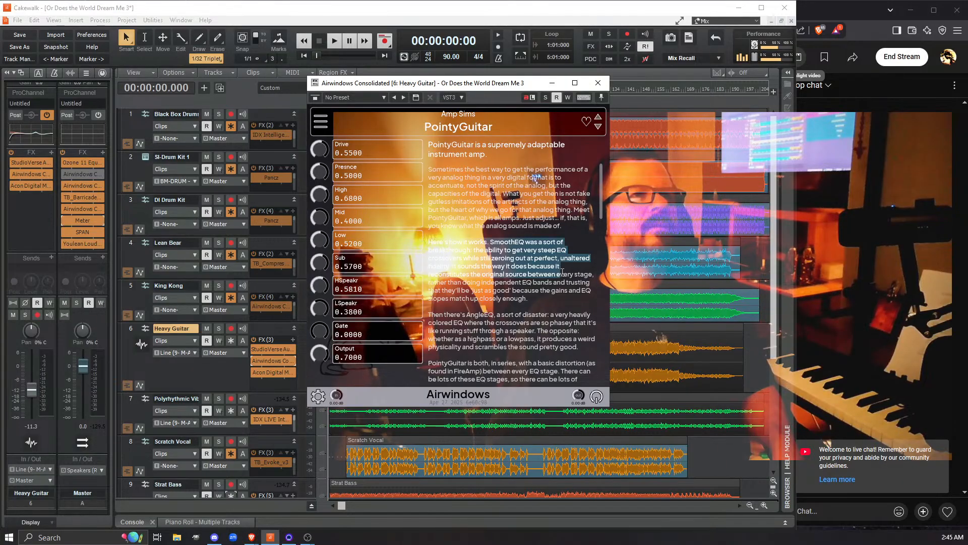
{"action": "left_click_drag", "start_coordinate": [562, 272], "coordinate": [564, 296]}
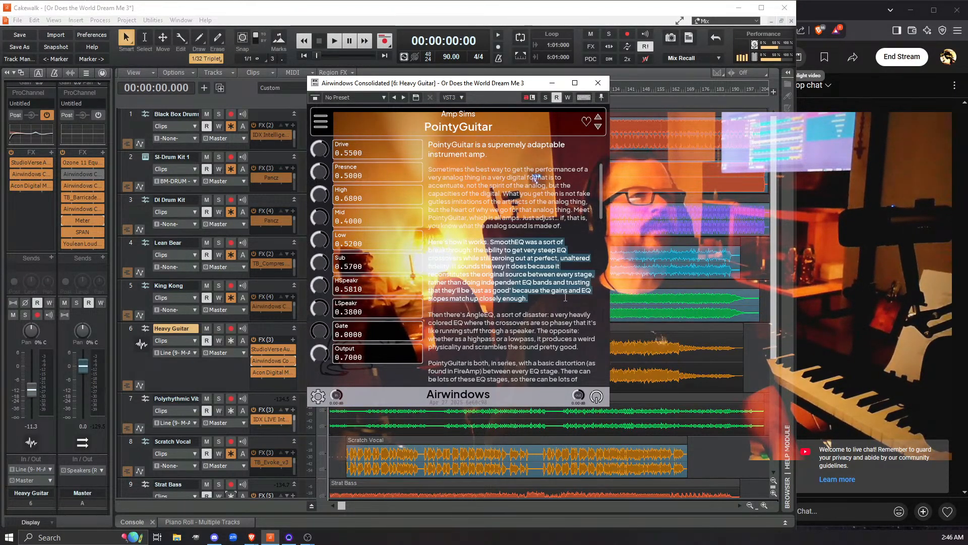
Step: Highlight and read the paragraphs on AngleEQ and on the basic distortion between the EQ stages
{"action": "scroll", "coordinate": [566, 297], "scroll_direction": "down", "scroll_amount": 2}
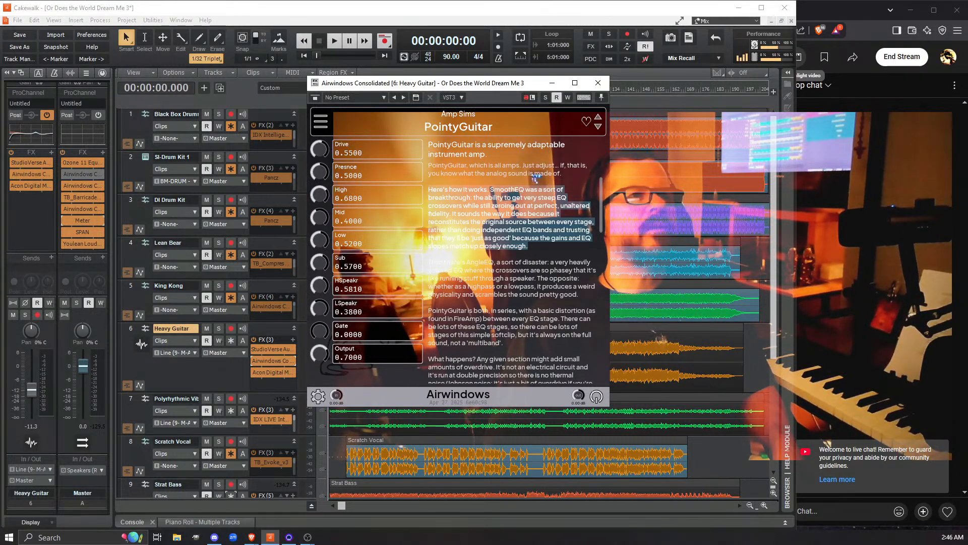
{"action": "left_click", "coordinate": [536, 177]}
{"action": "left_click_drag", "start_coordinate": [463, 270], "coordinate": [580, 278]}
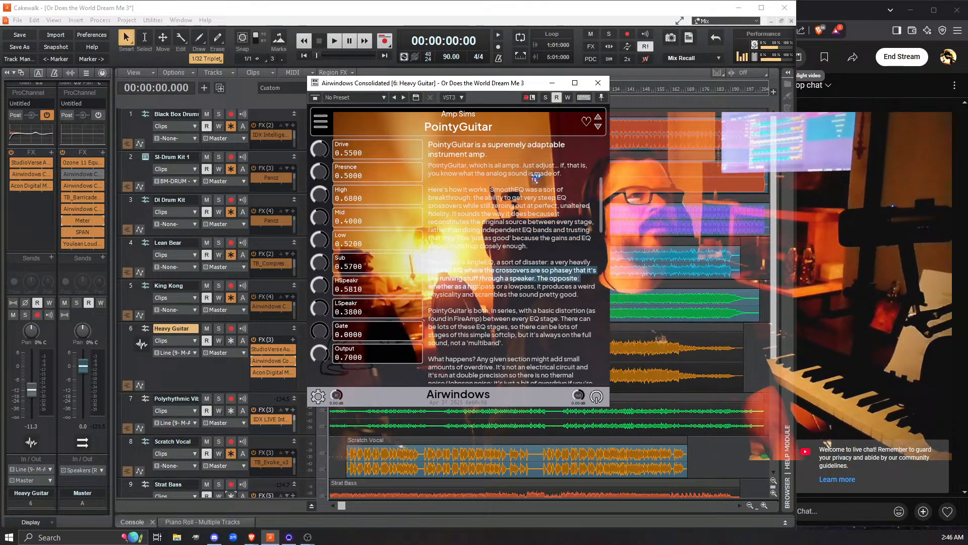
{"action": "left_click", "coordinate": [429, 263]}
{"action": "left_click_drag", "start_coordinate": [429, 263], "coordinate": [599, 301]}
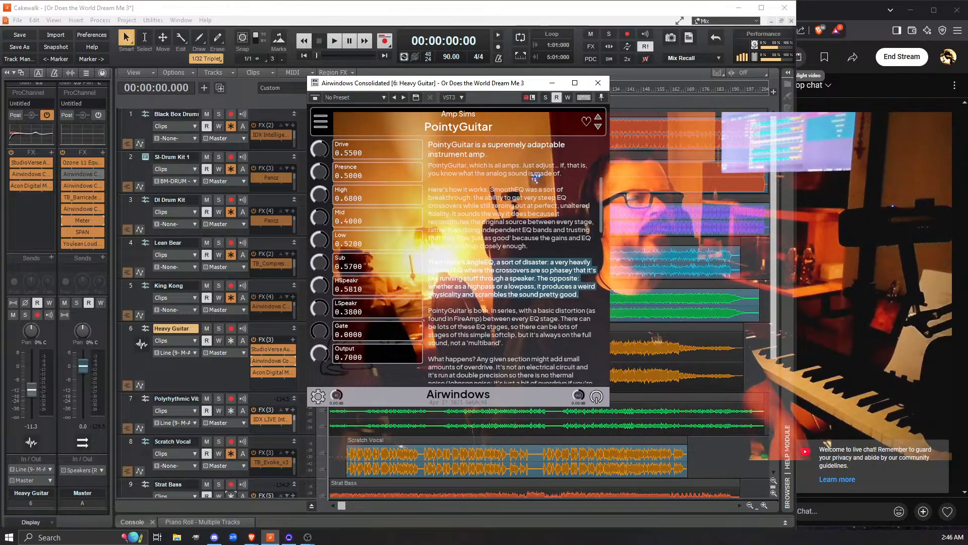
{"action": "left_click", "coordinate": [428, 309]}
{"action": "left_click_drag", "start_coordinate": [429, 308], "coordinate": [513, 344]}
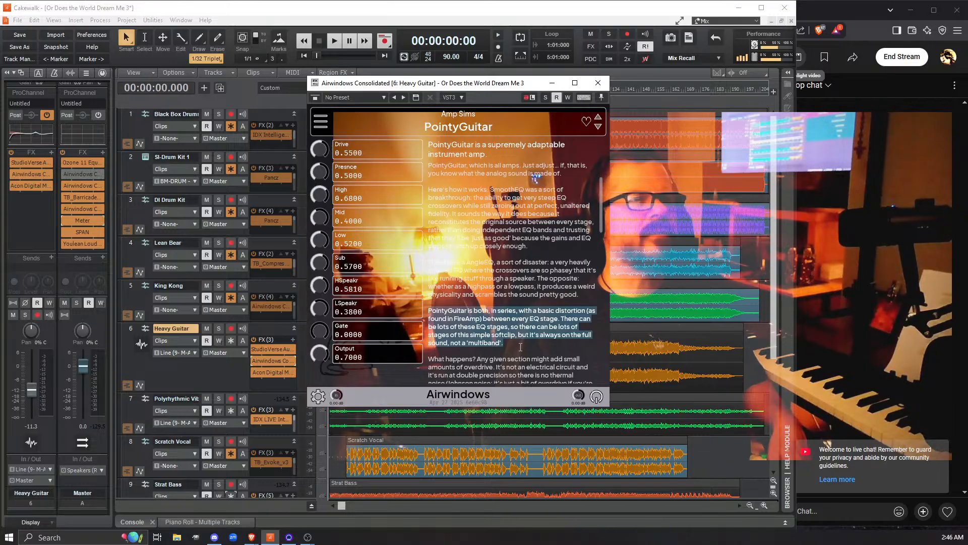
Step: Highlight the paragraph on small amounts of overdrive and skim the text on gain, speaker controls and zero latency
{"action": "scroll", "coordinate": [520, 347], "scroll_direction": "down", "scroll_amount": 4}
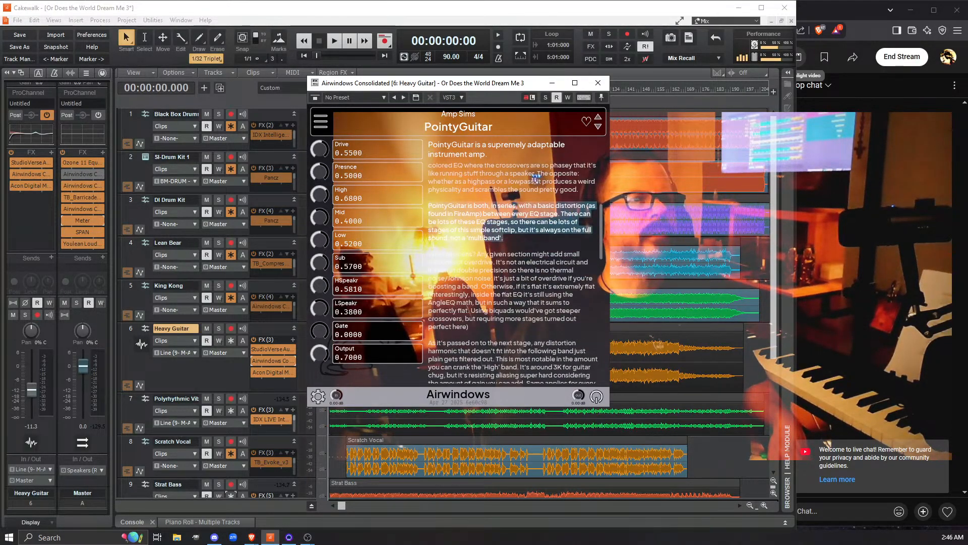
{"action": "left_click_drag", "start_coordinate": [428, 254], "coordinate": [479, 335]}
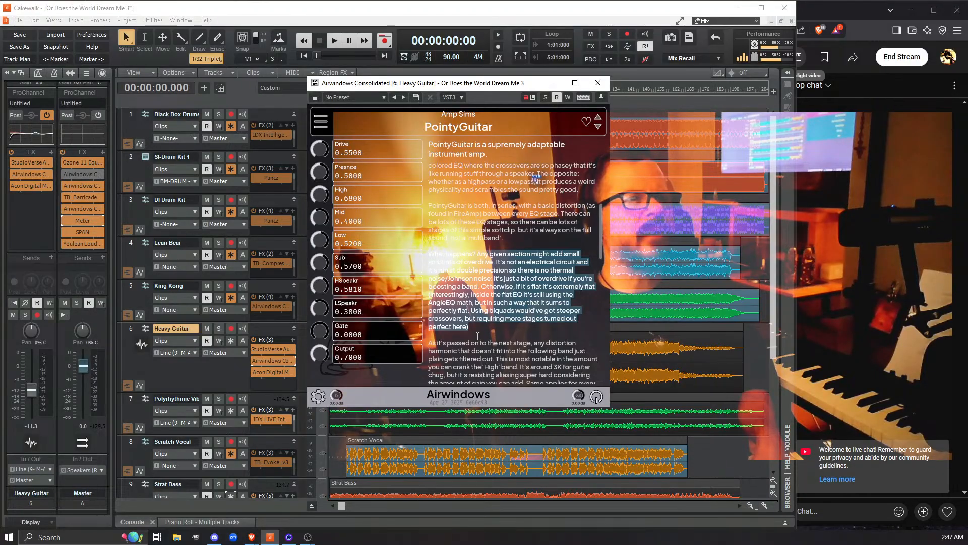
{"action": "scroll", "coordinate": [477, 335], "scroll_direction": "down", "scroll_amount": 5}
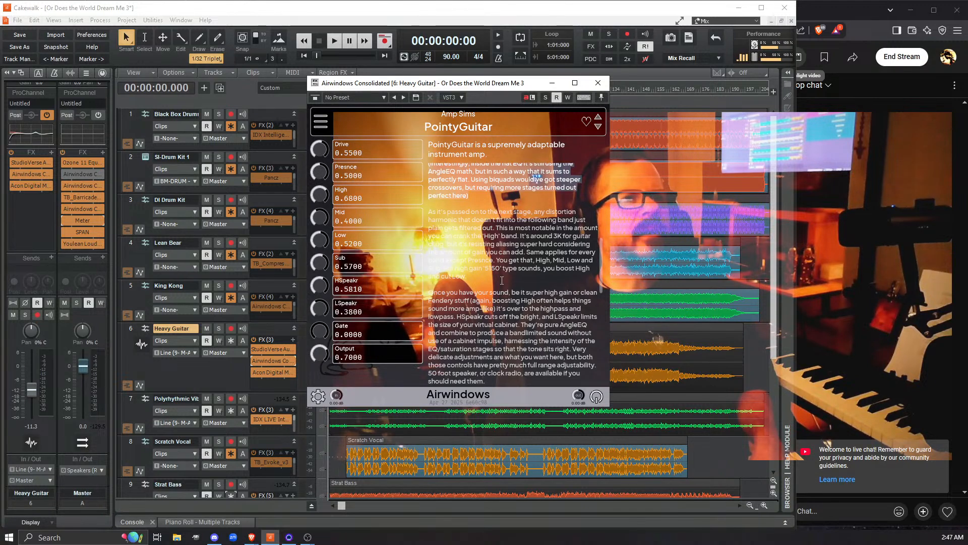
{"action": "scroll", "coordinate": [502, 280], "scroll_direction": "down", "scroll_amount": 3}
{"action": "scroll", "coordinate": [501, 279], "scroll_direction": "down", "scroll_amount": 3}
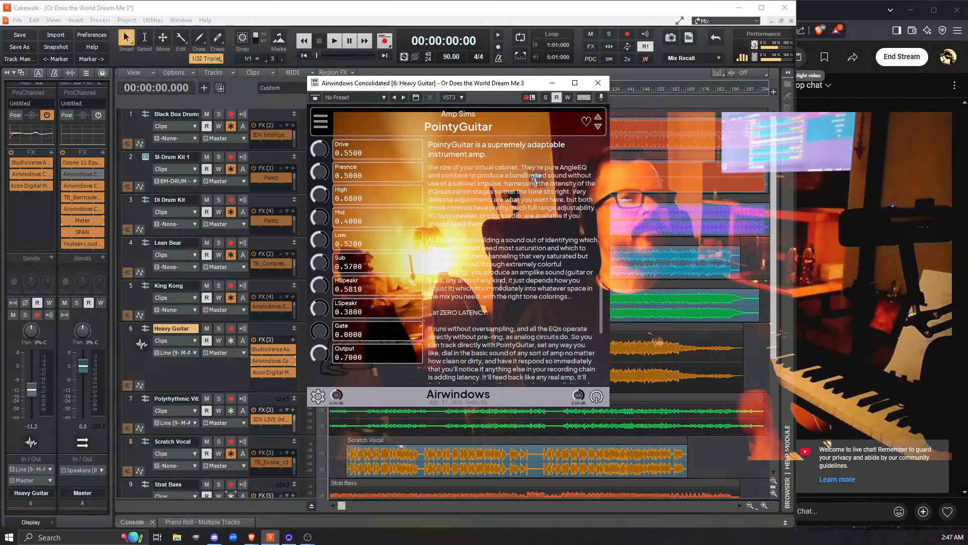
{"action": "scroll", "coordinate": [501, 282], "scroll_direction": "down", "scroll_amount": 3}
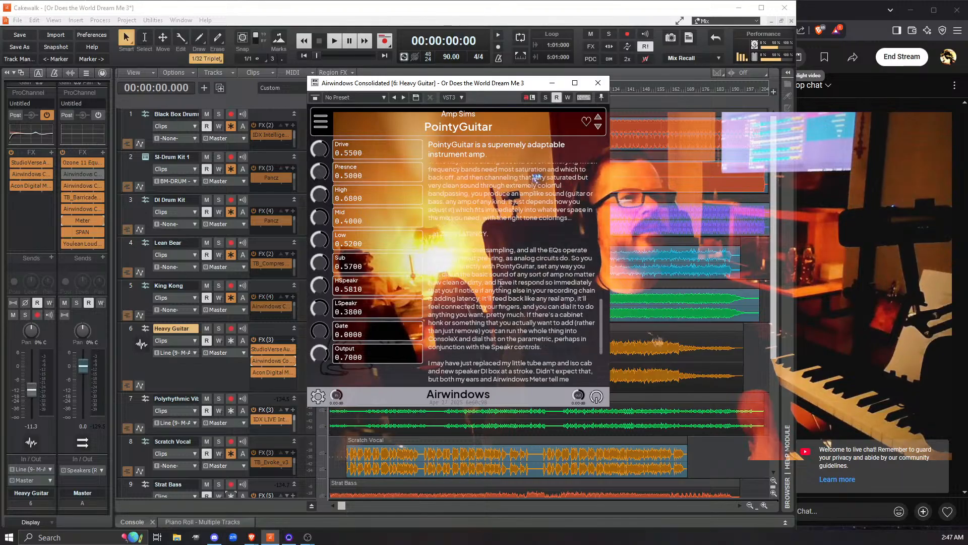
{"action": "scroll", "coordinate": [501, 282], "scroll_direction": "down", "scroll_amount": 3}
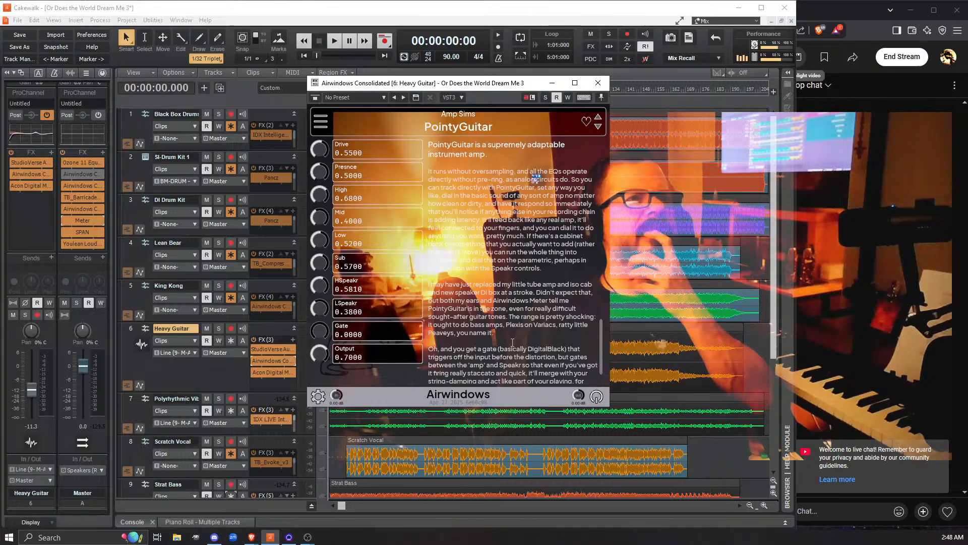
Step: Read the description's final paragraphs, highlighting the gate explanation and the closing "Enjoy" sentence
{"action": "scroll", "coordinate": [512, 342], "scroll_direction": "up", "scroll_amount": 3}
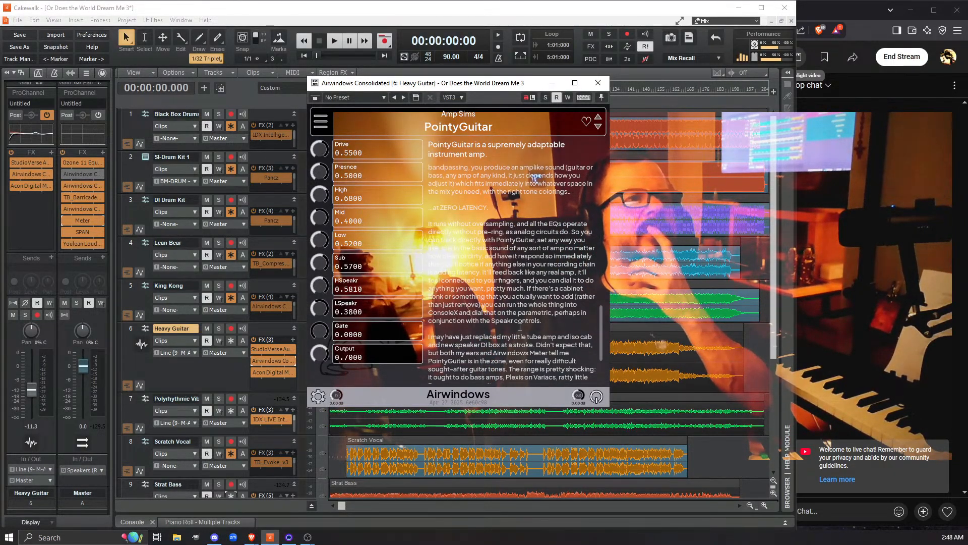
{"action": "scroll", "coordinate": [519, 327], "scroll_direction": "down", "scroll_amount": 5}
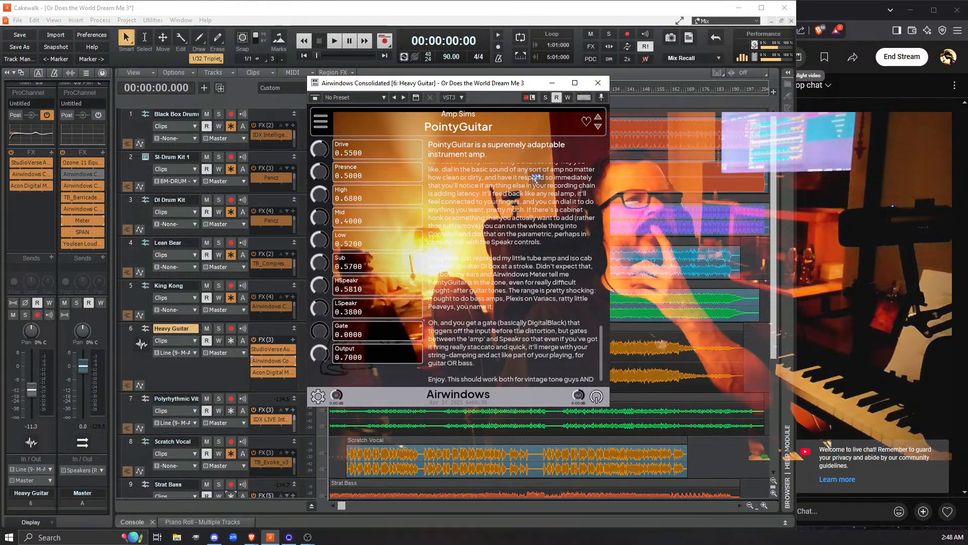
{"action": "scroll", "coordinate": [519, 328], "scroll_direction": "down", "scroll_amount": 1}
{"action": "left_click_drag", "start_coordinate": [452, 315], "coordinate": [516, 356]}
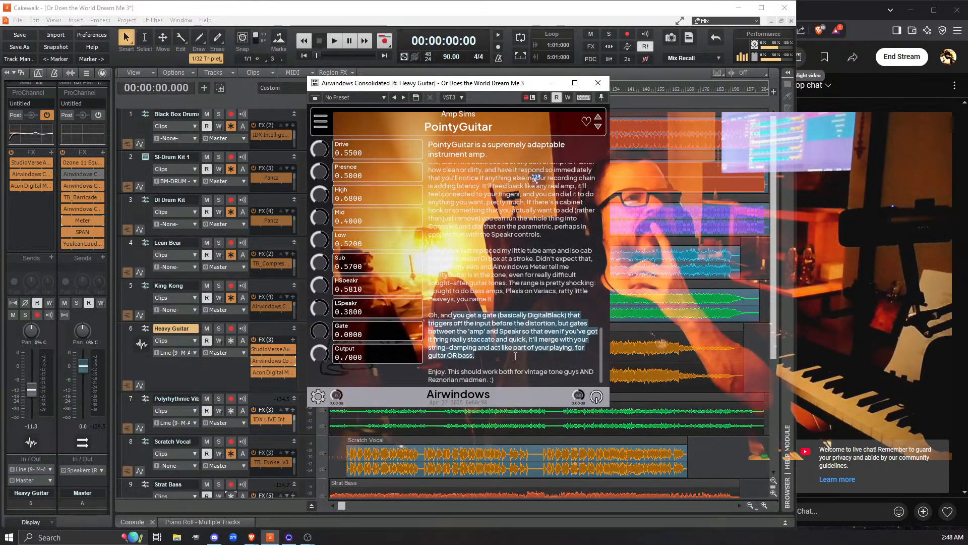
{"action": "left_click", "coordinate": [492, 360]}
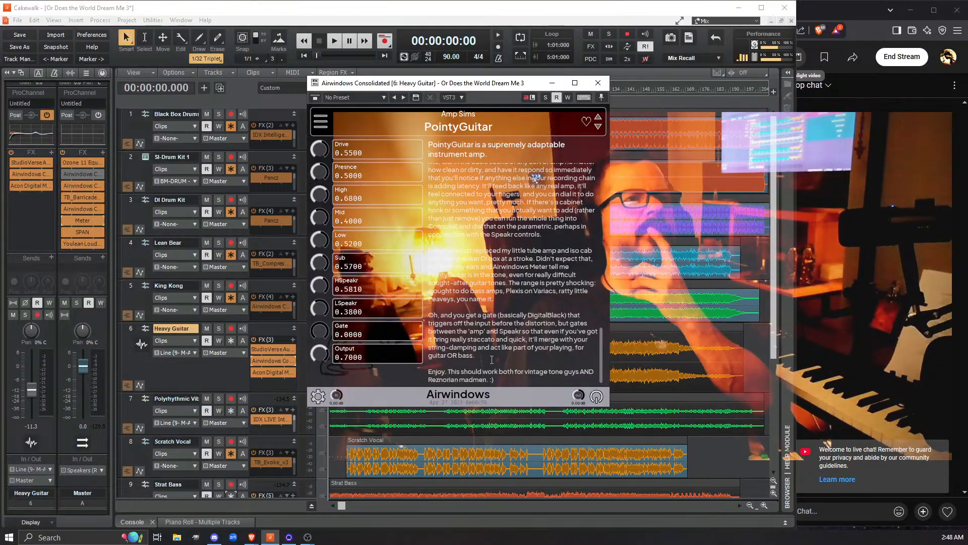
{"action": "triple_click", "coordinate": [446, 373]}
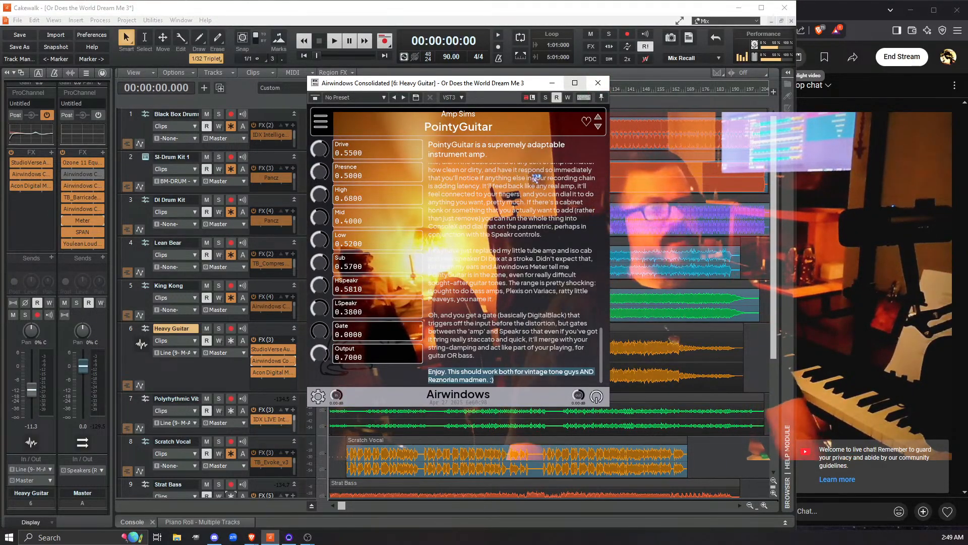
Step: Move the PointyGuitar window clear of the track controls, solo the Heavy Guitar track and play a short passage from the start
{"action": "left_click_drag", "start_coordinate": [387, 87], "coordinate": [465, 87]}
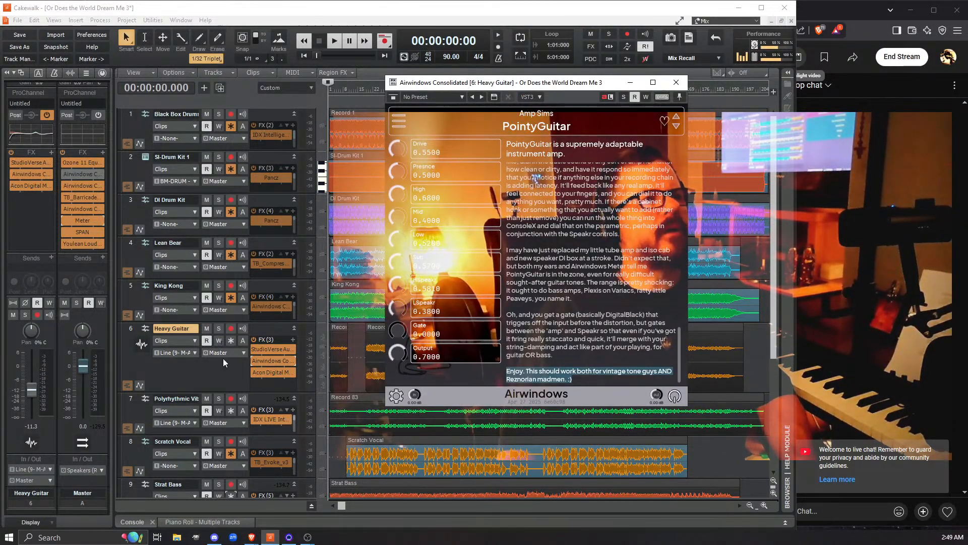
{"action": "left_click", "coordinate": [218, 328]}
{"action": "key", "text": "space"}
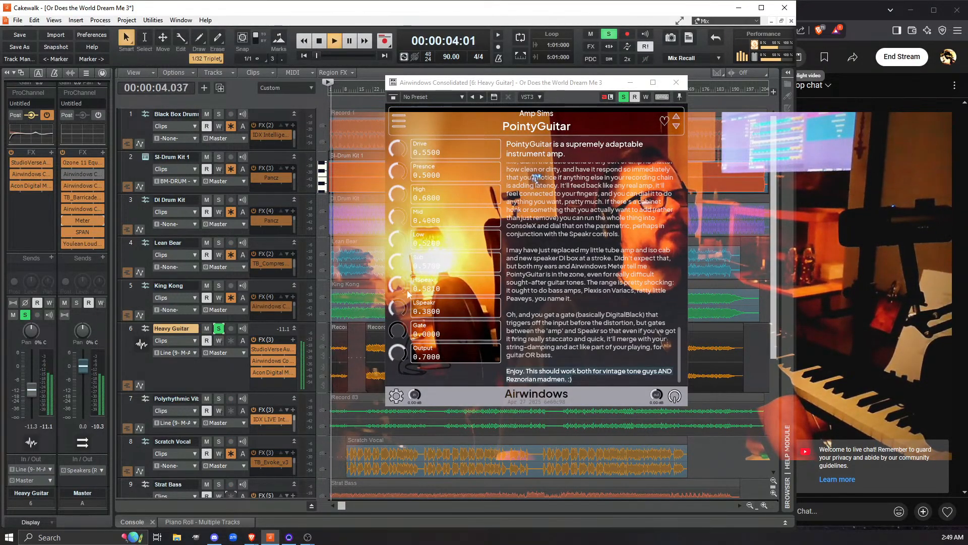
{"action": "key", "text": "space"}
Step: Bypass the Acon Digital Multiply effect on the Heavy Guitar track and play the soloed guitar without it
{"action": "left_click", "coordinate": [256, 372]}
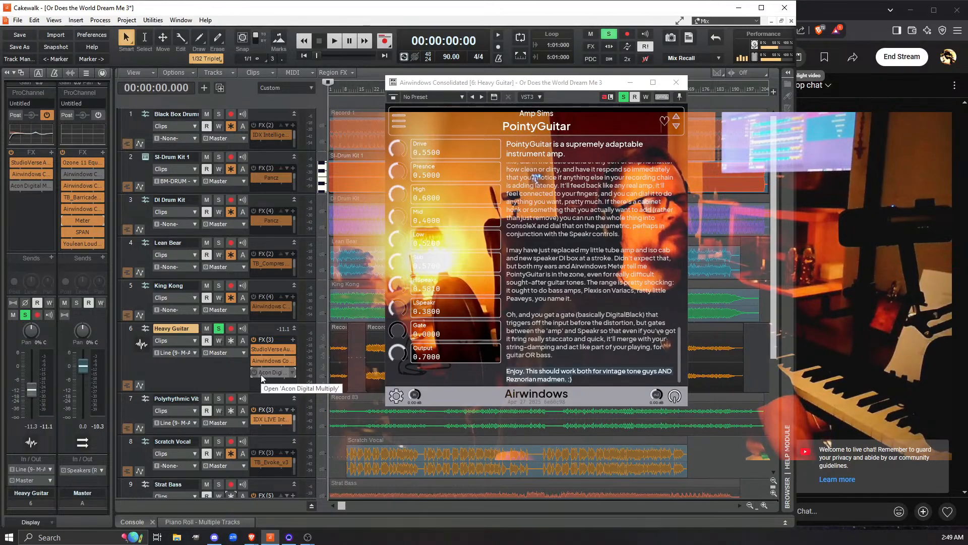
{"action": "key", "text": "space"}
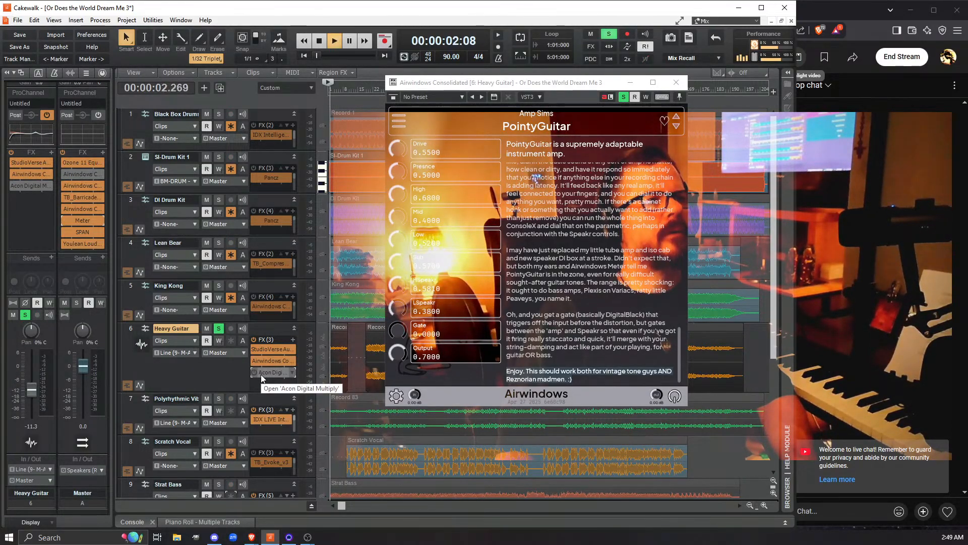
{"action": "key", "text": "space"}
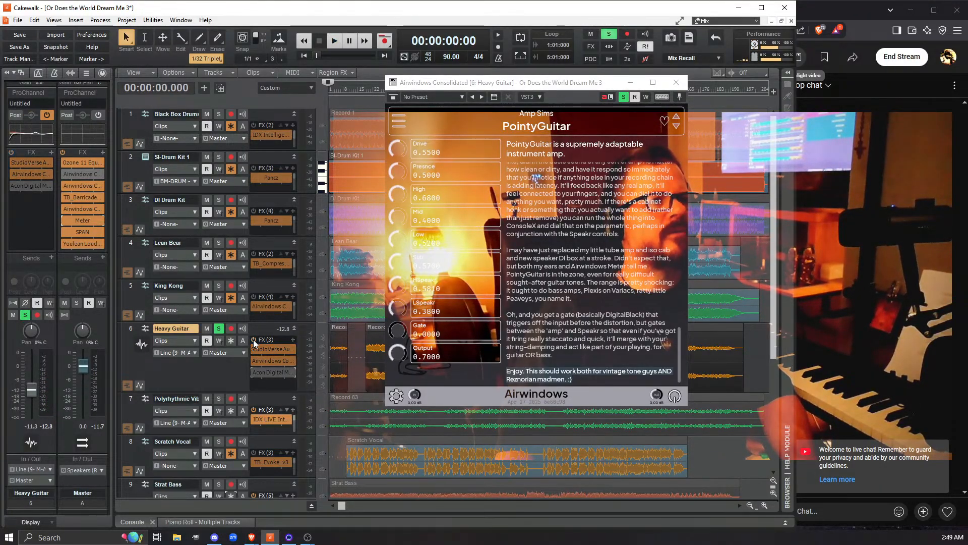
Step: Play the soloed Heavy Guitar track from the start with its effects rack bypassed, stop, and briefly replay the opening
{"action": "key", "text": "space"}
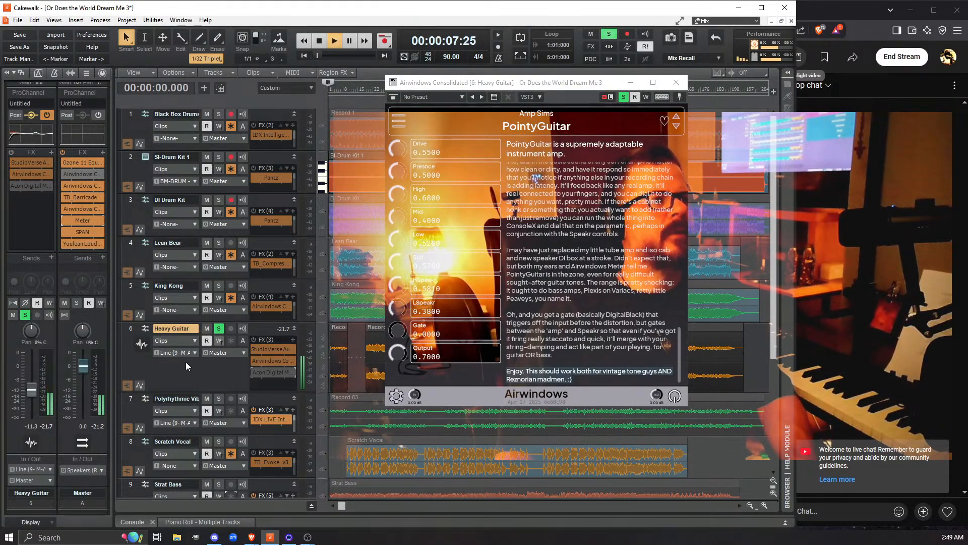
{"action": "key", "text": "space"}
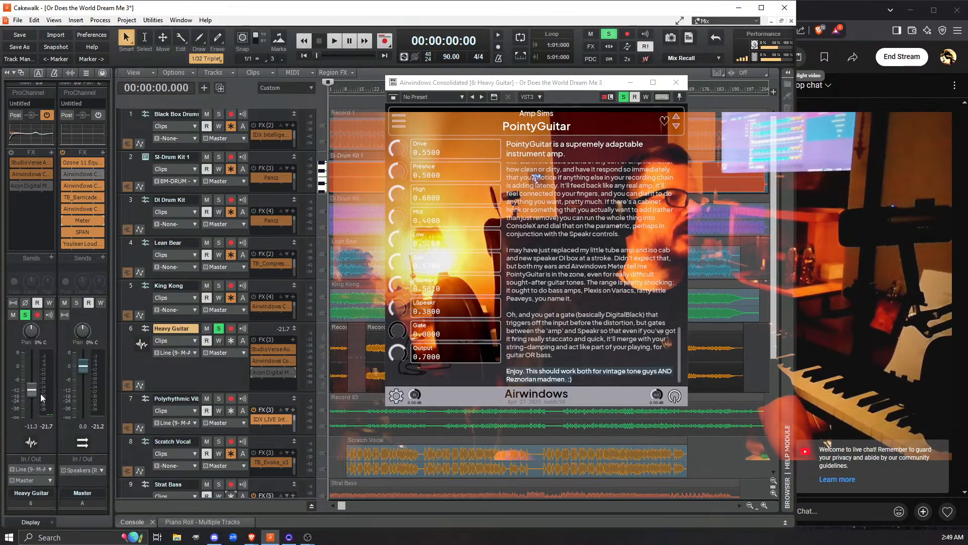
{"action": "mouse_move", "coordinate": [31, 387]}
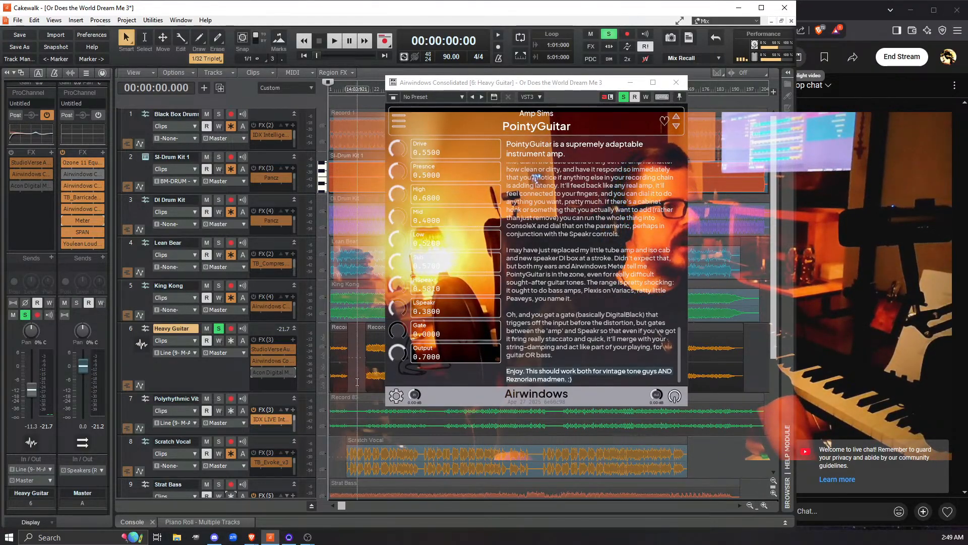
{"action": "key", "text": "space"}
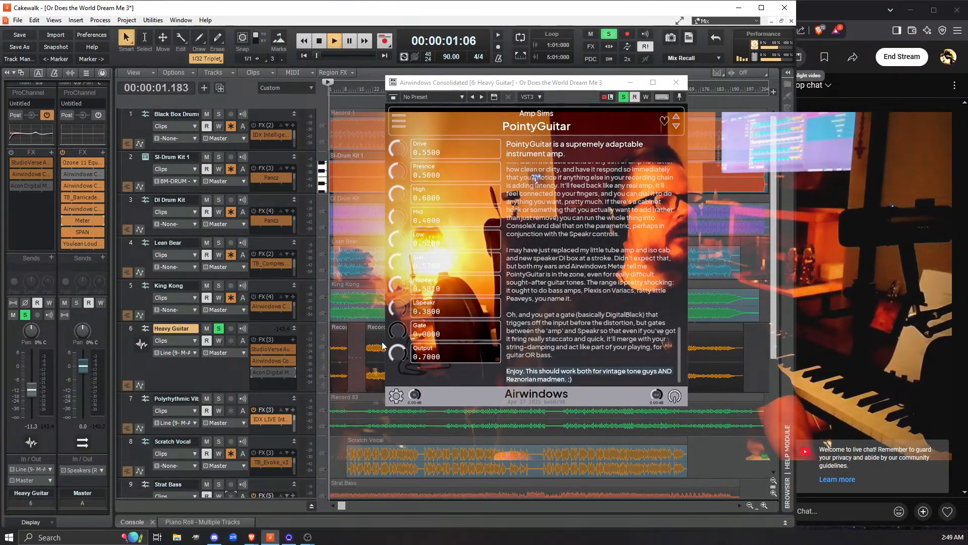
{"action": "key", "text": "space"}
Step: Move the PointyGuitar window off the Heavy Guitar track's controls, turn that track's effects rack back on, and close the plug-in window
{"action": "left_click", "coordinate": [532, 81]}
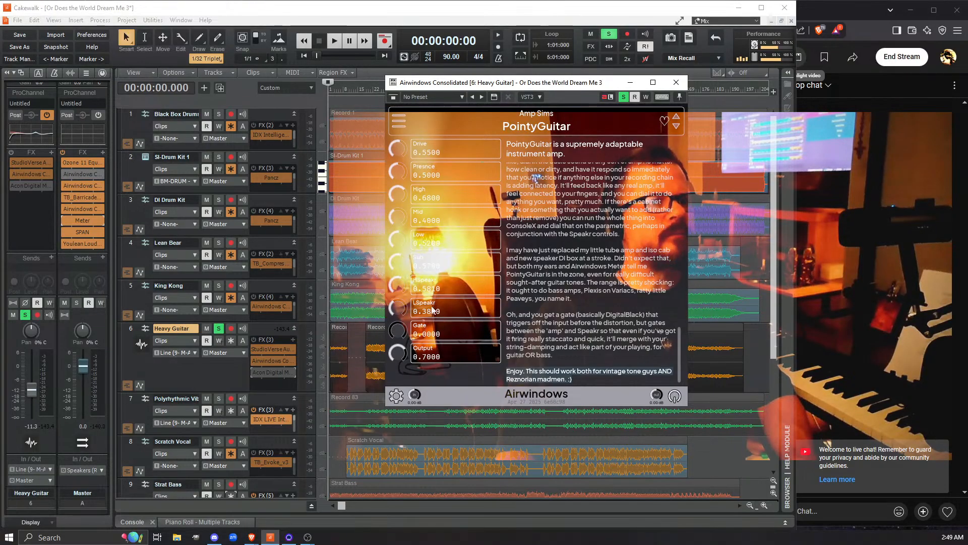
{"action": "left_click_drag", "start_coordinate": [115, 48], "coordinate": [113, 45]}
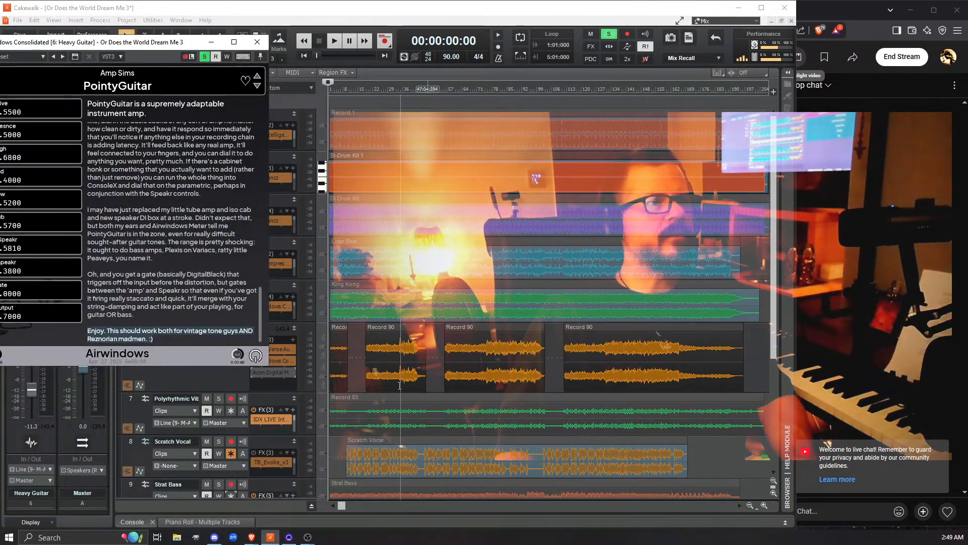
{"action": "left_click_drag", "start_coordinate": [104, 46], "coordinate": [587, 71]}
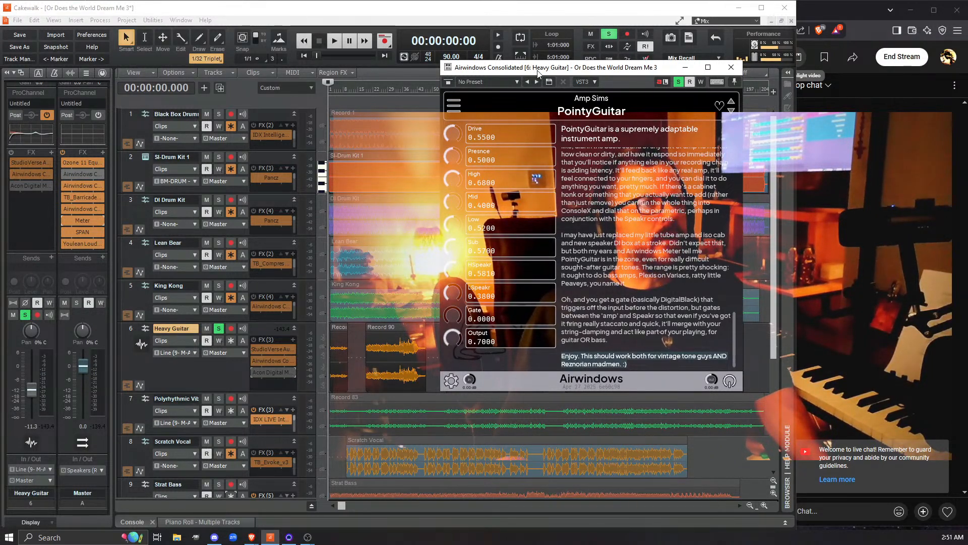
{"action": "left_click_drag", "start_coordinate": [538, 73], "coordinate": [540, 73]}
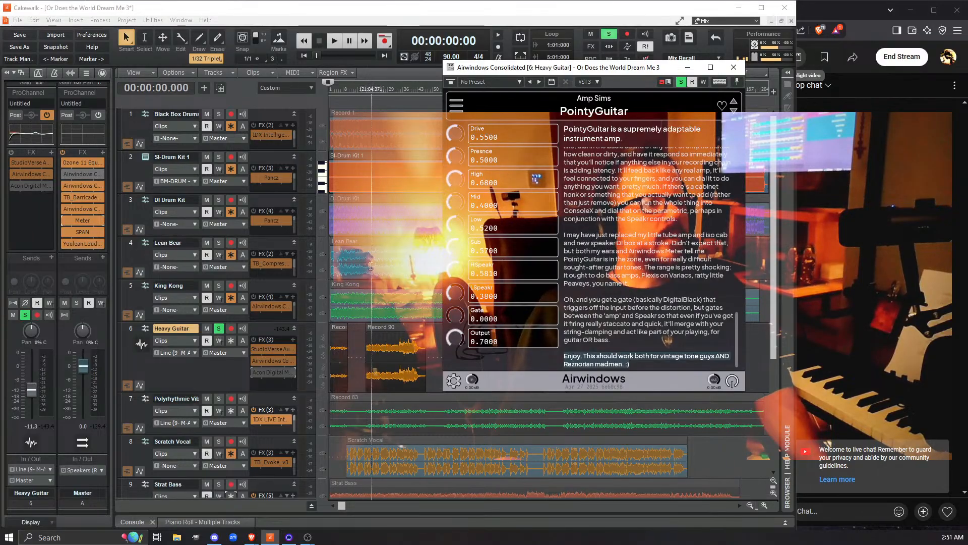
{"action": "left_click", "coordinate": [253, 340]}
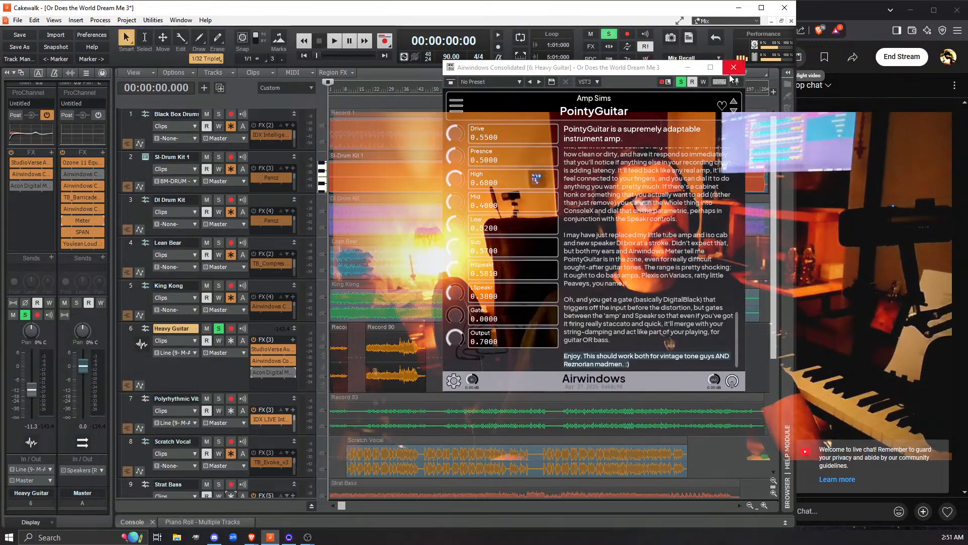
{"action": "left_click", "coordinate": [734, 68]}
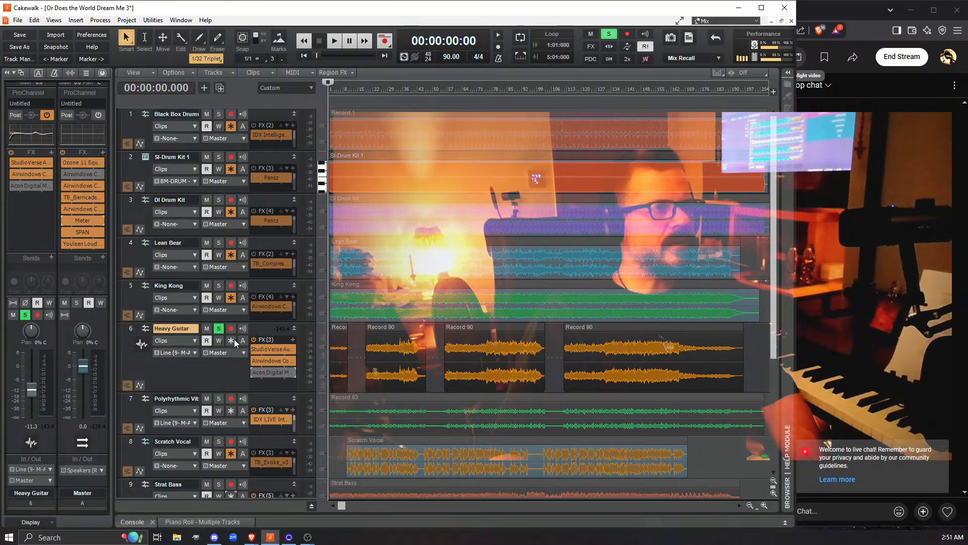
Step: Look through the audio effects that can be inserted on the Heavy Guitar track and dismiss the list without adding one
{"action": "right_click", "coordinate": [292, 339]}
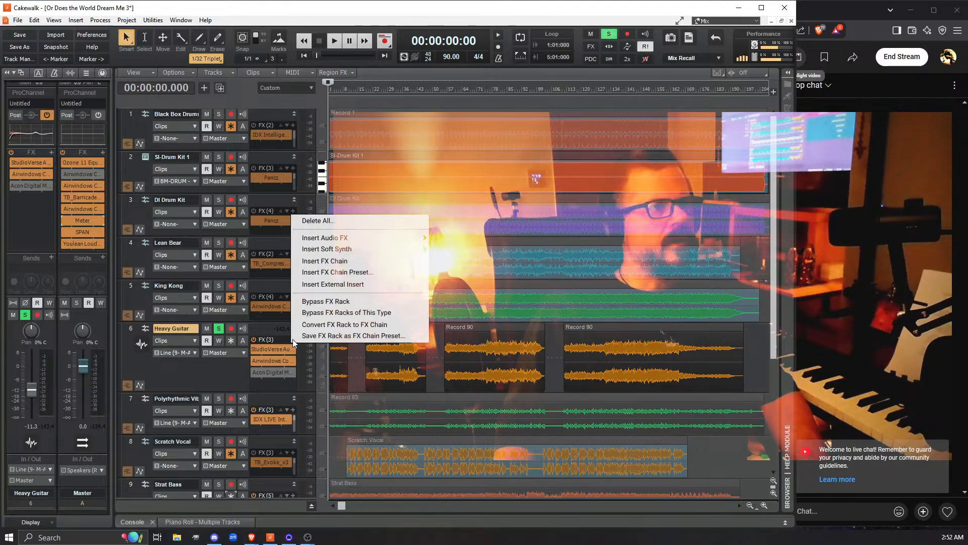
{"action": "mouse_move", "coordinate": [330, 239]}
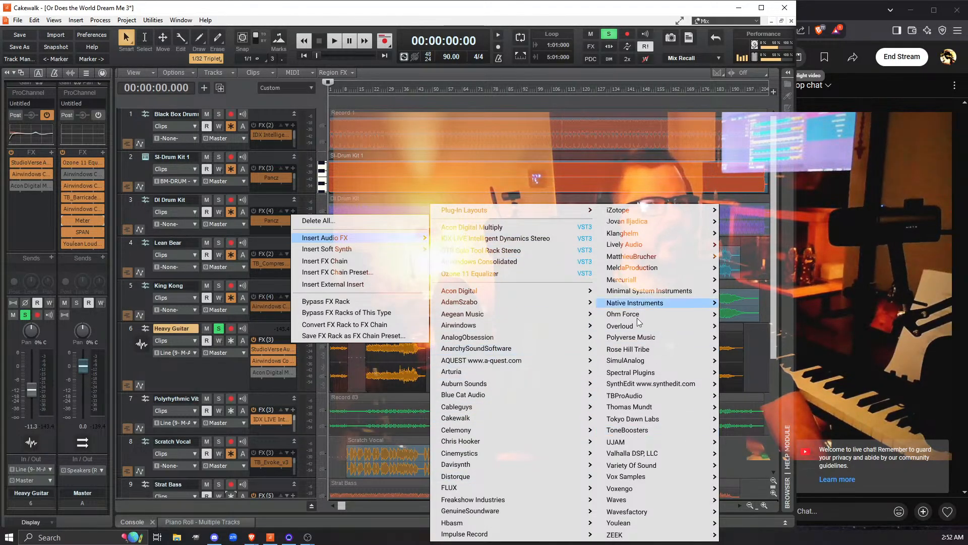
{"action": "mouse_move", "coordinate": [478, 382]}
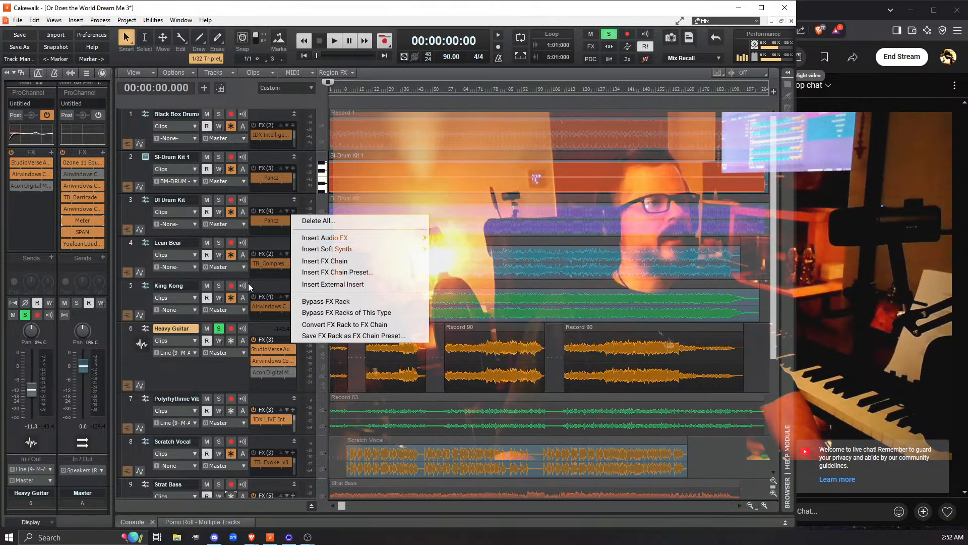
{"action": "left_click", "coordinate": [231, 370]}
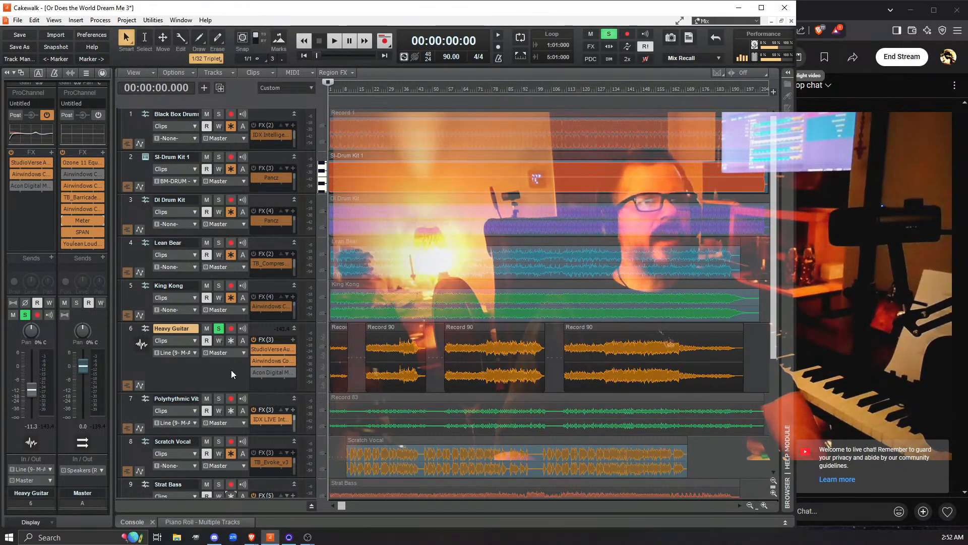
Step: Expand the plug-in browser, show the Audio FX category, look inside the Airwindows folder, and collapse the browser again
{"action": "left_click", "coordinate": [788, 73]}
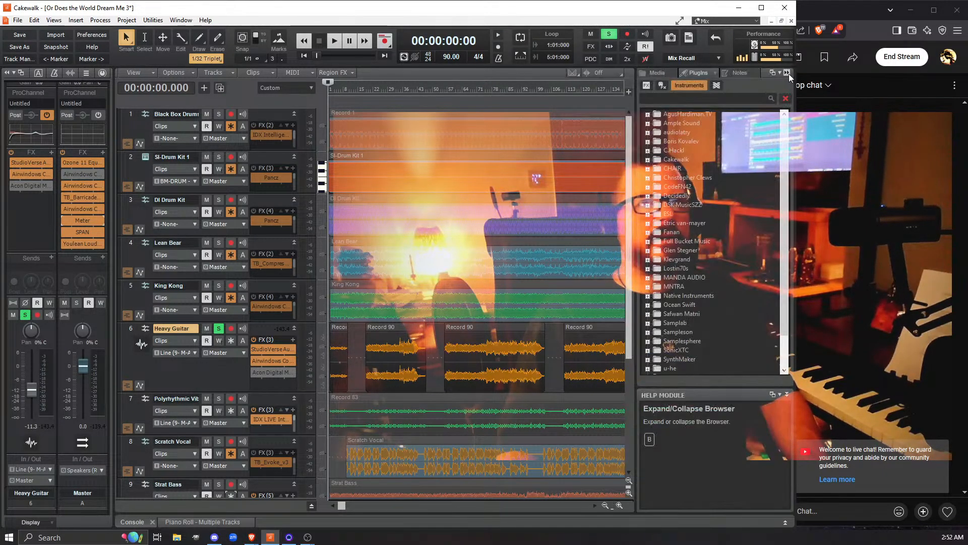
{"action": "left_click", "coordinate": [646, 86]}
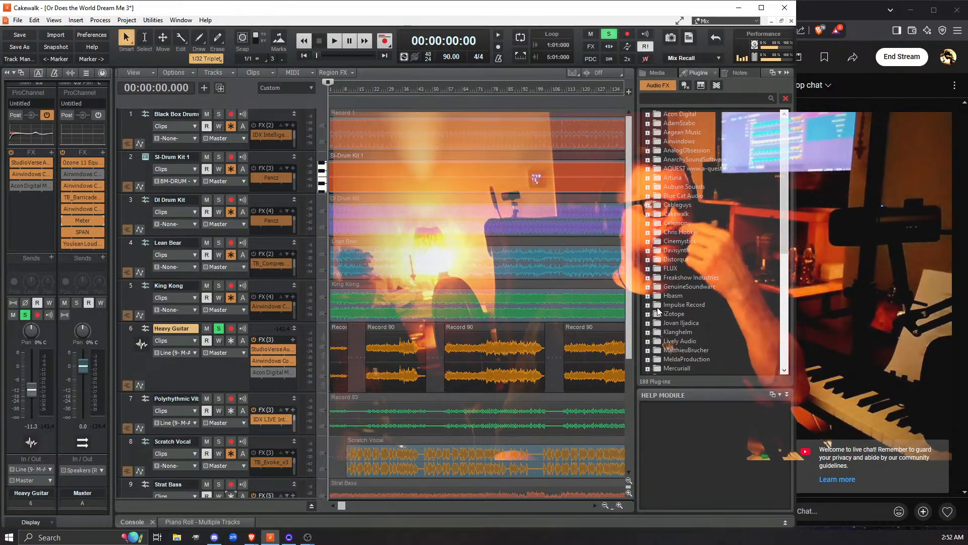
{"action": "left_click", "coordinate": [648, 141]}
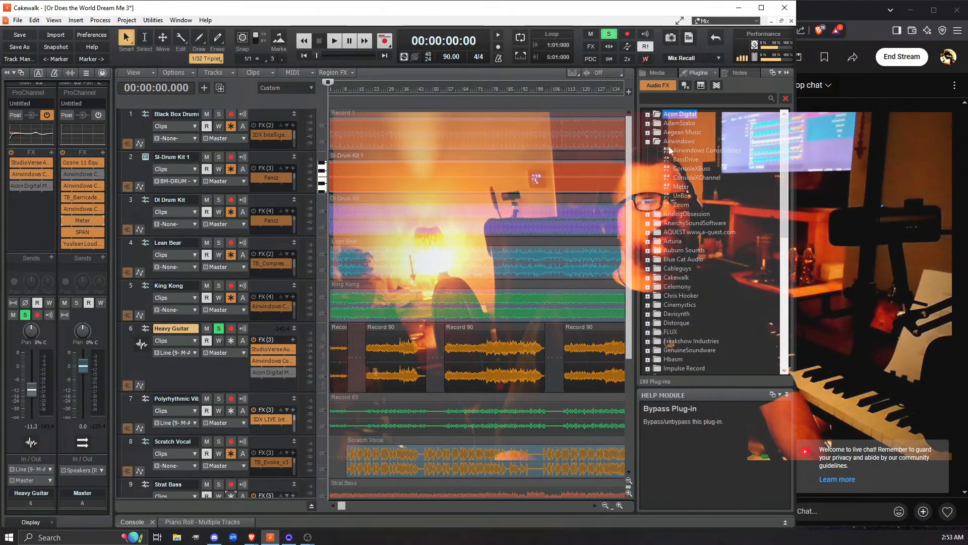
{"action": "left_click", "coordinate": [648, 141]}
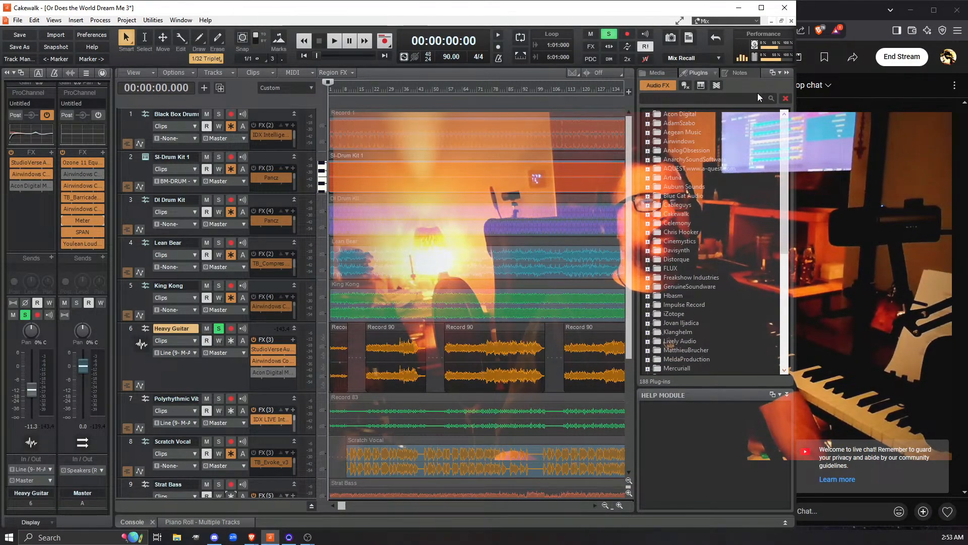
{"action": "left_click", "coordinate": [786, 73]}
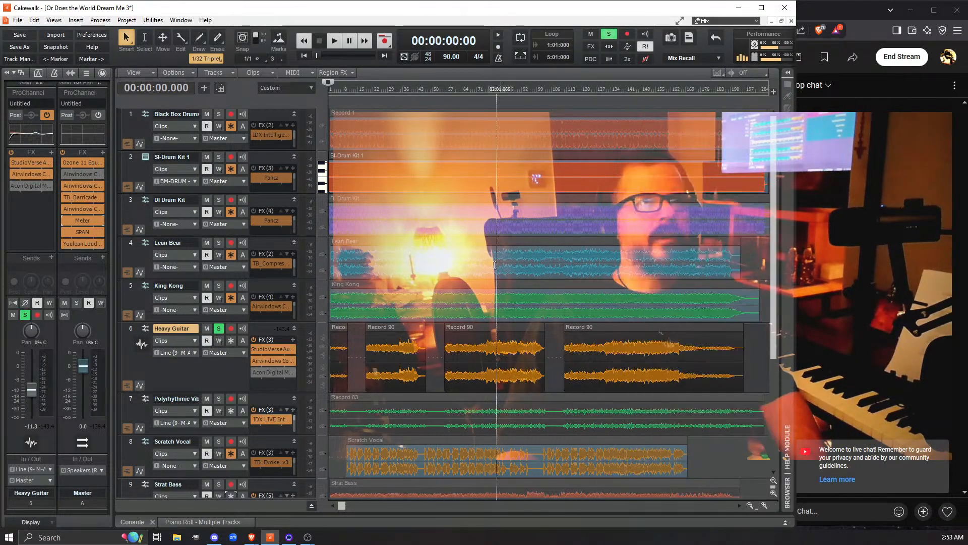
Step: Open StudioVerse Audio Effects on the Heavy Guitar track and inspect its AudioTrack, IDX Intelligent Dynamics and Magma Lil Tube slots one by one
{"action": "double_click", "coordinate": [268, 349]}
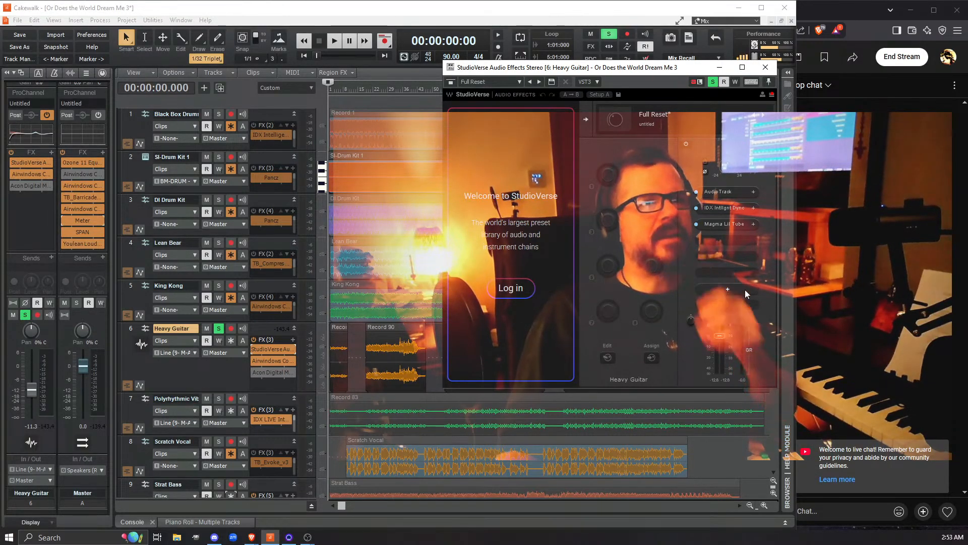
{"action": "left_click", "coordinate": [734, 192]}
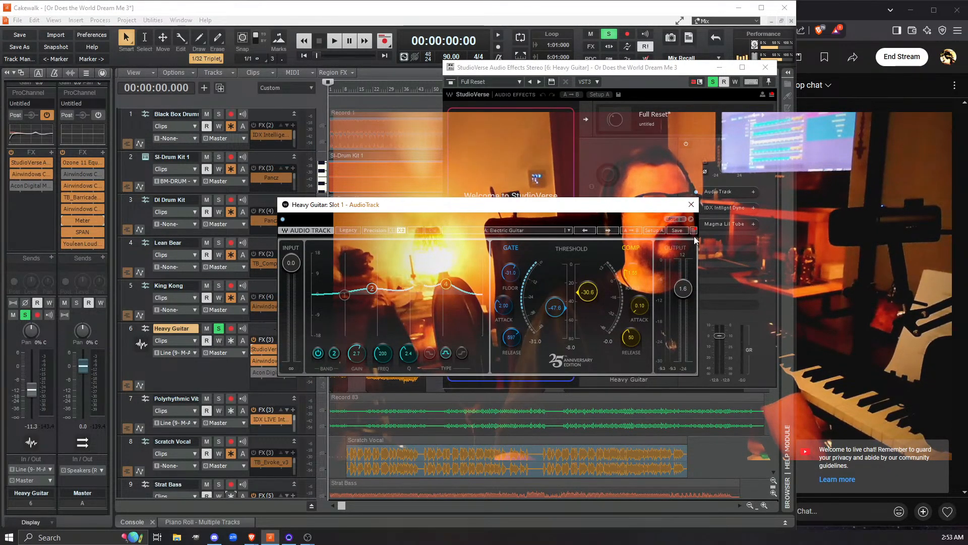
{"action": "left_click", "coordinate": [691, 205]}
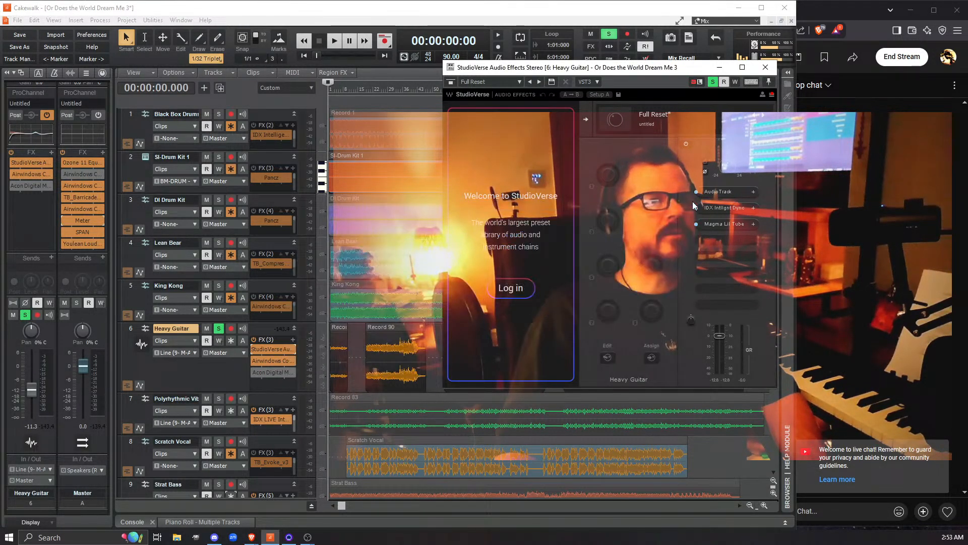
{"action": "left_click", "coordinate": [728, 208]}
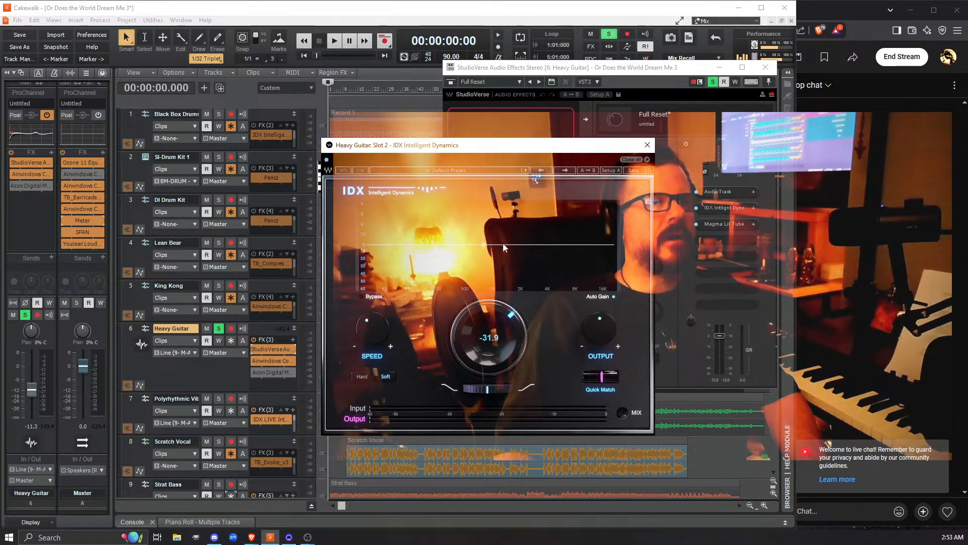
{"action": "left_click", "coordinate": [652, 149]}
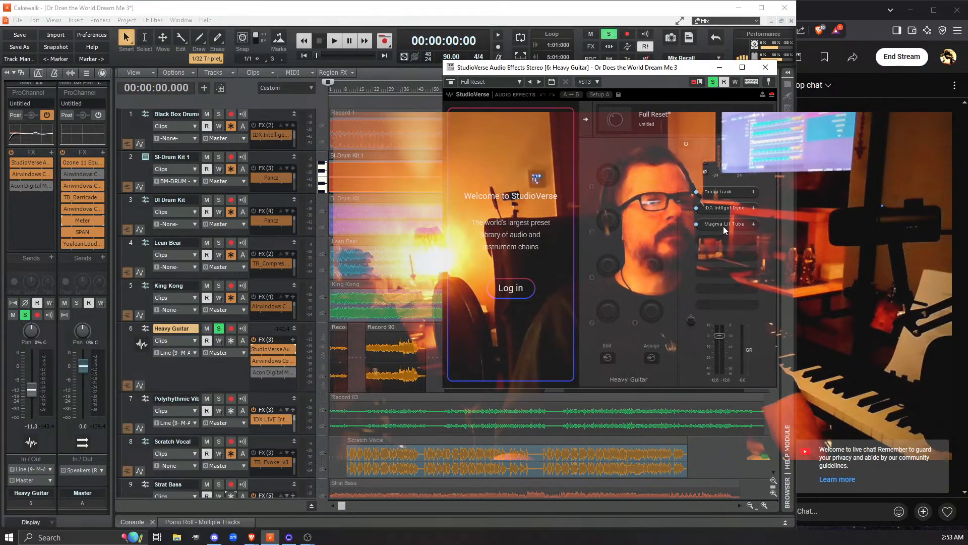
{"action": "left_click", "coordinate": [724, 223]}
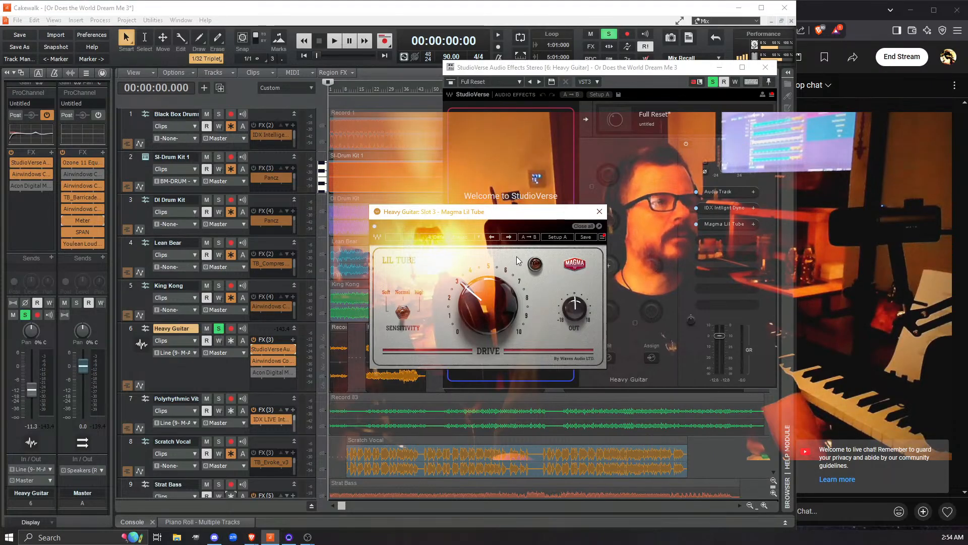
{"action": "left_click", "coordinate": [600, 211]}
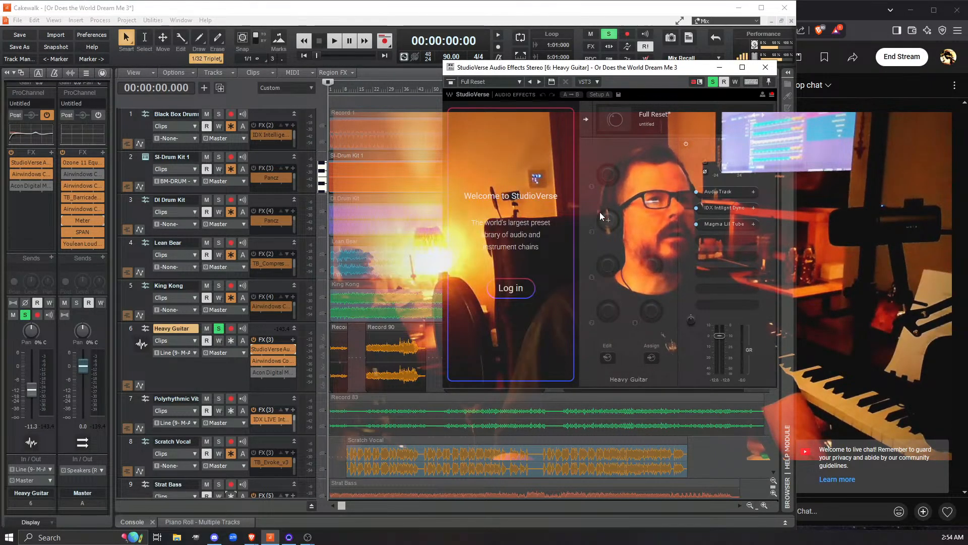
Step: Play the first Record 90 clip with the Heavy Guitar's Airwindows Consolidated bypassed, toggling StudioVerse off and back on during playback to compare
{"action": "left_click", "coordinate": [255, 360]}
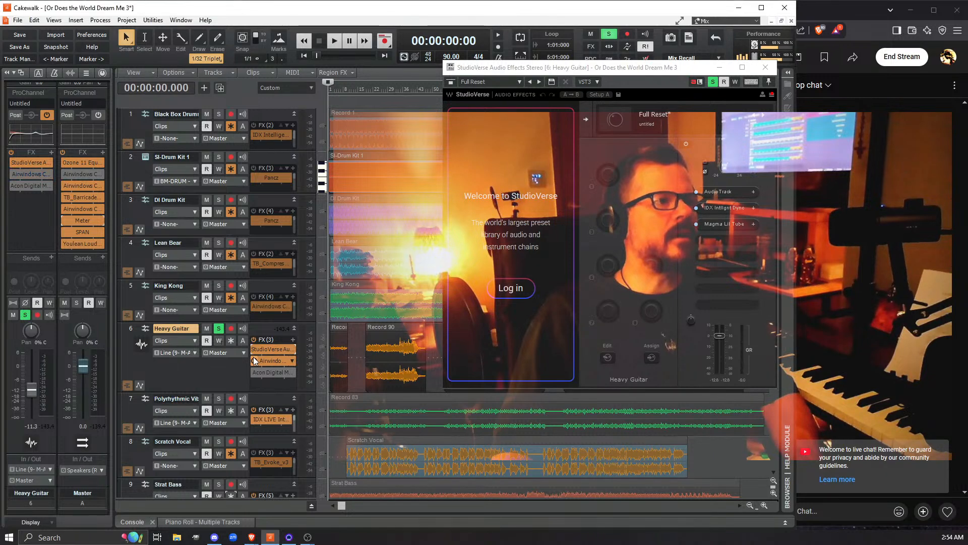
{"action": "key", "text": "space"}
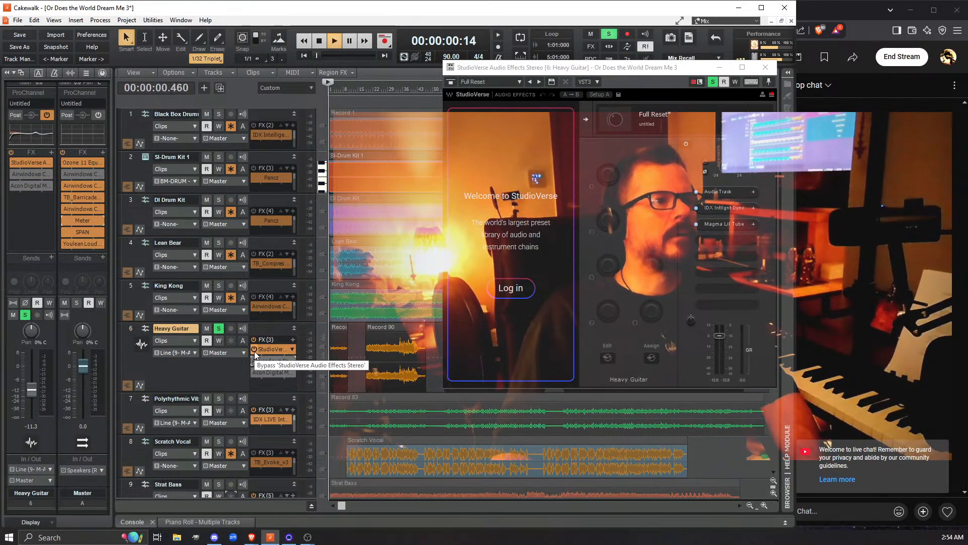
{"action": "key", "text": "space"}
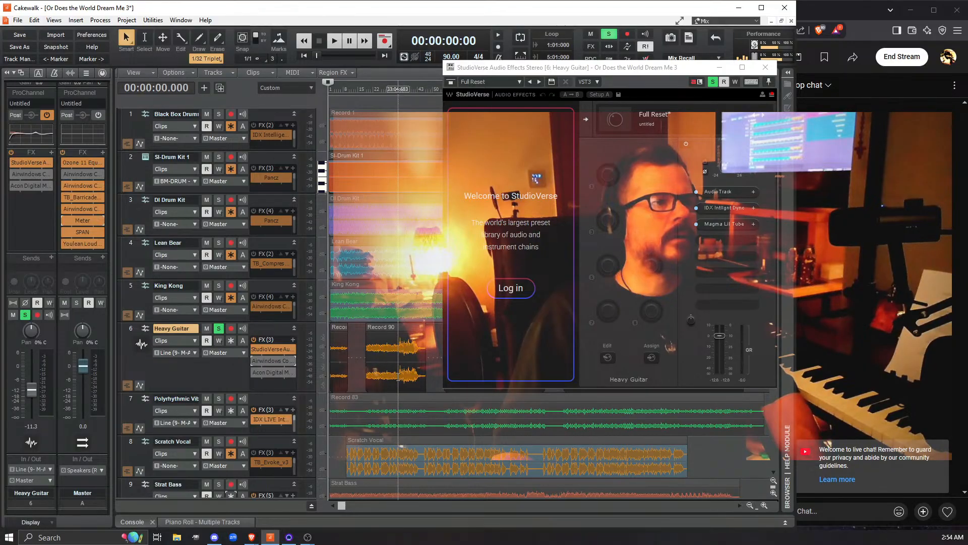
{"action": "left_click", "coordinate": [398, 376]}
{"action": "key", "text": "space"}
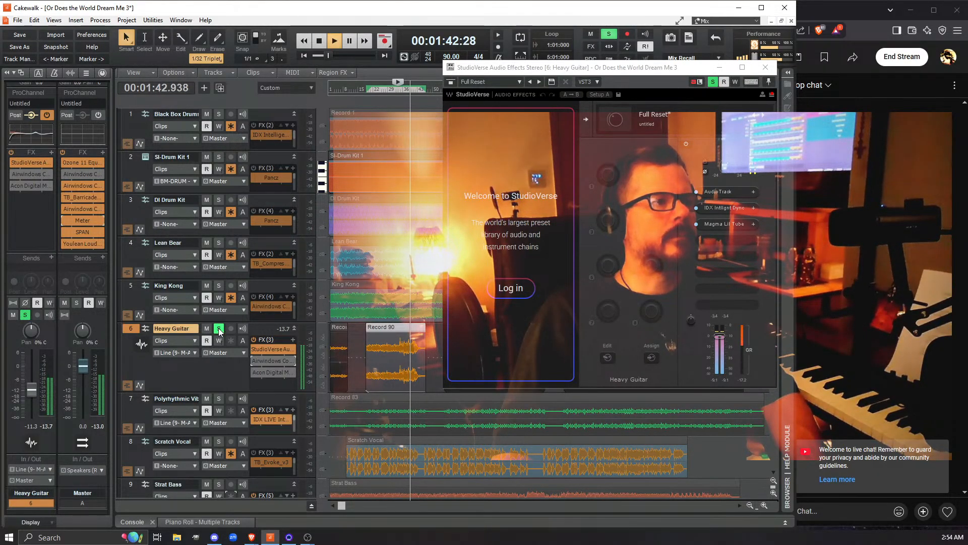
{"action": "left_click", "coordinate": [256, 347]}
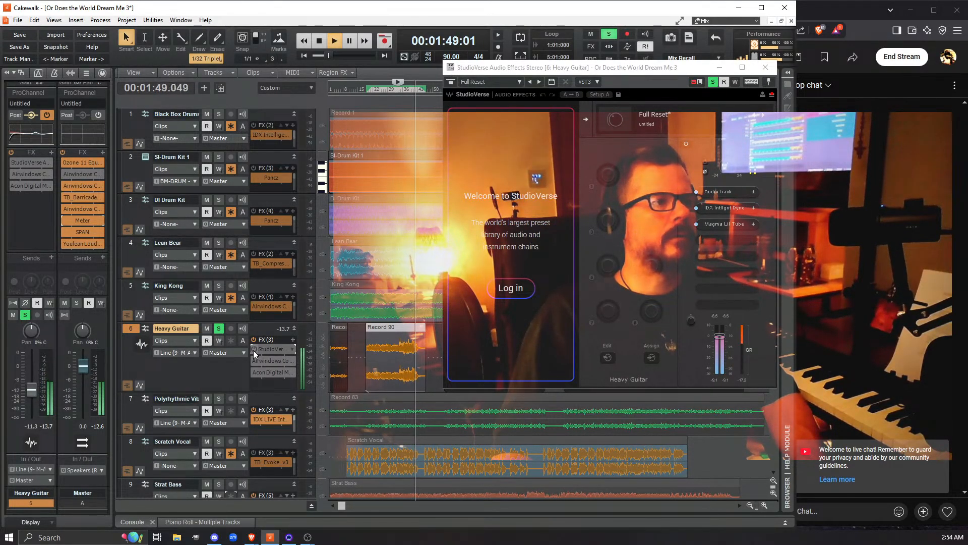
{"action": "left_click", "coordinate": [253, 349]}
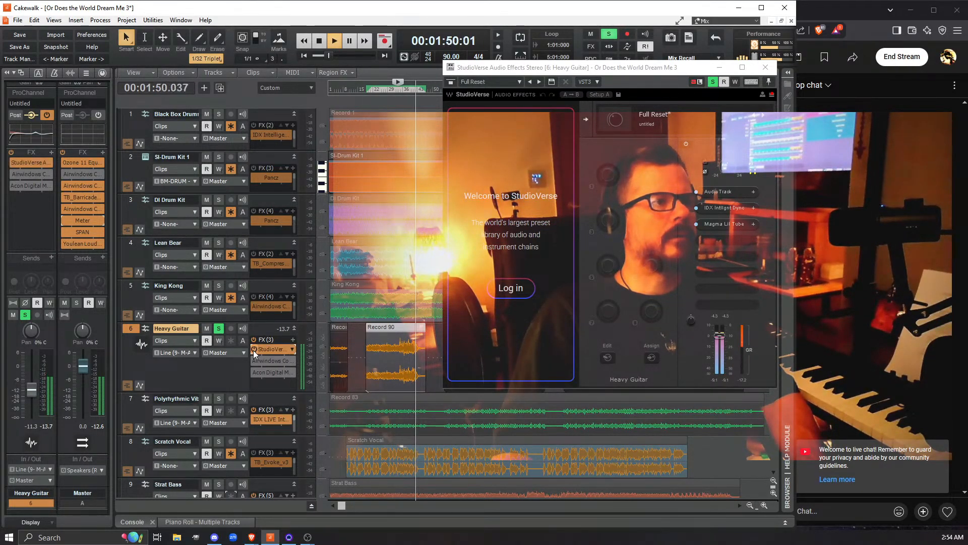
Step: Replay the Record 90 passage from about 1:29, re-enable Airwindows Consolidated on the Heavy Guitar track during playback, and stop
{"action": "left_click", "coordinate": [399, 363]}
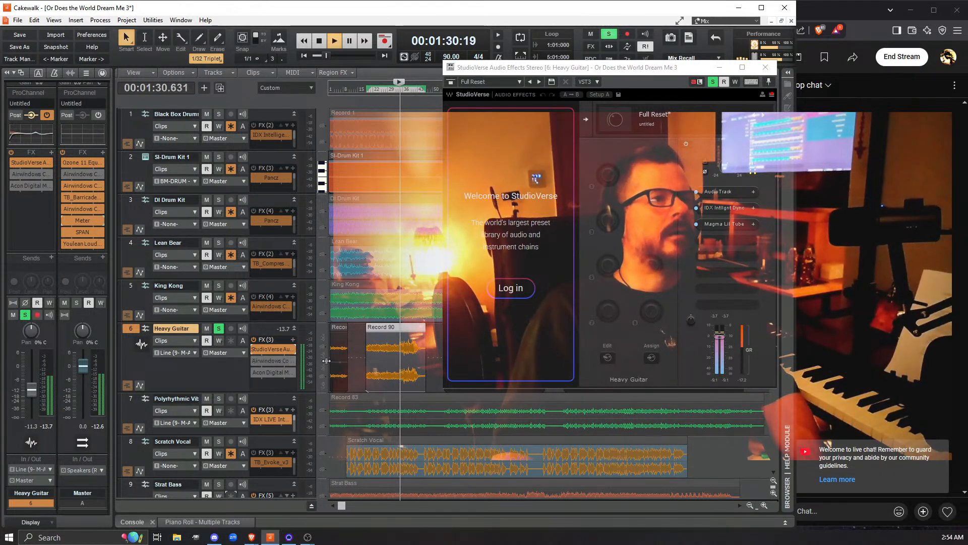
{"action": "left_click", "coordinate": [255, 361]}
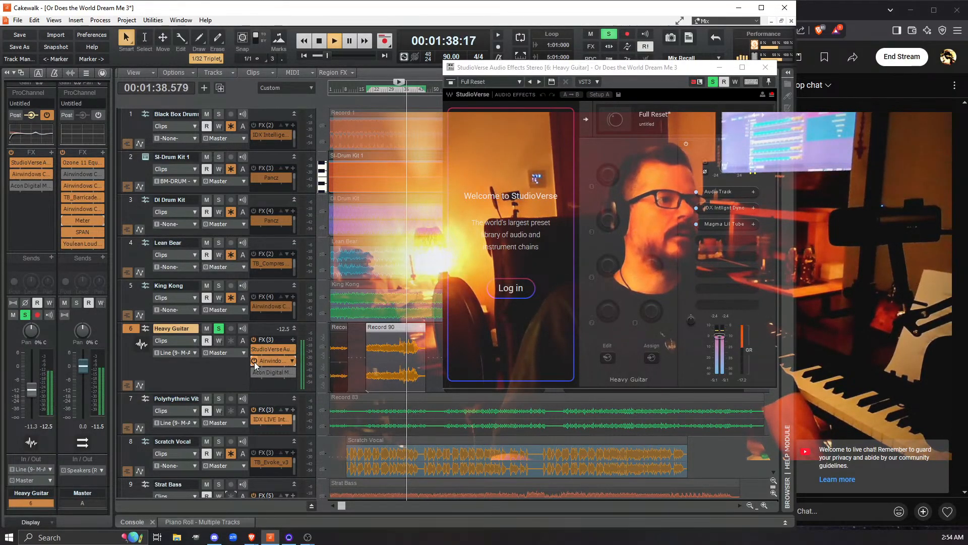
{"action": "key", "text": "space"}
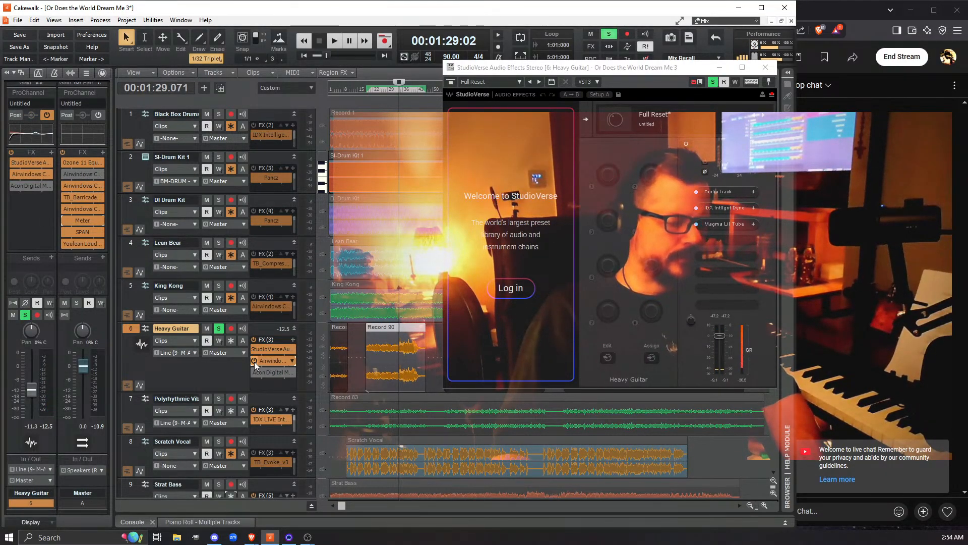
Step: Replay the soloed Heavy Guitar passage from about 1:29 with StudioVerse and Airwindows Consolidated enabled, and stop
{"action": "key", "text": "space"}
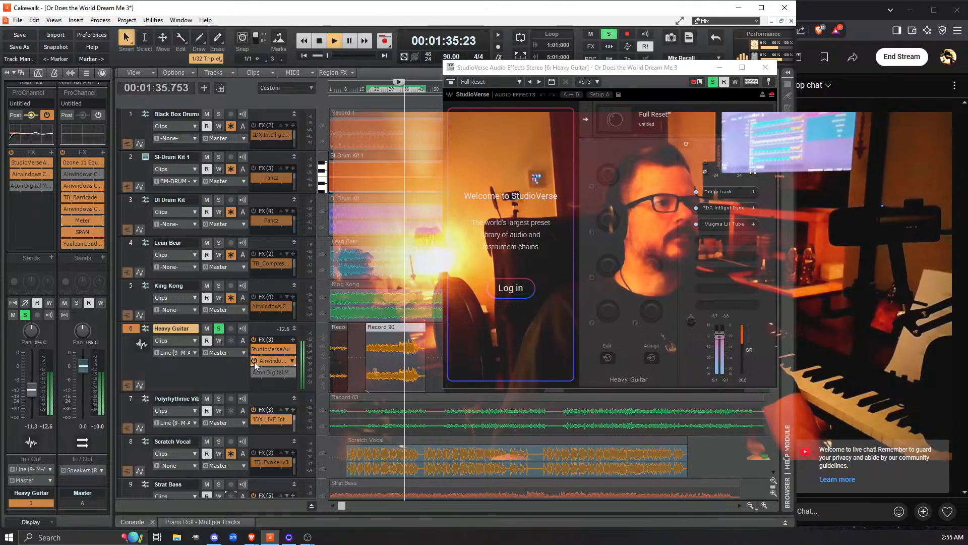
{"action": "key", "text": "space"}
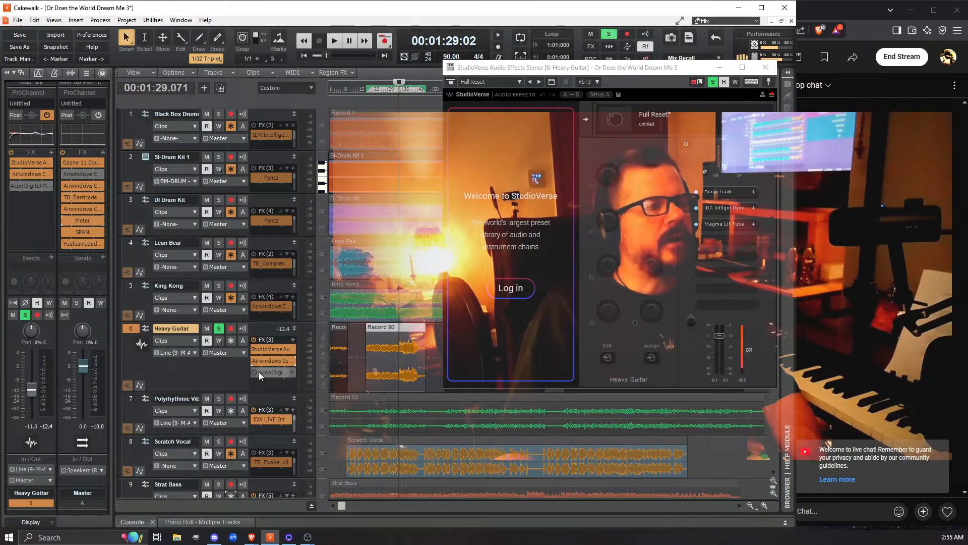
Step: Add the GTR Solo Tool Rack after Magma Lil Tube in the Heavy Guitar's StudioVerse chain and load its Fuzz2 preset
{"action": "double_click", "coordinate": [273, 349]}
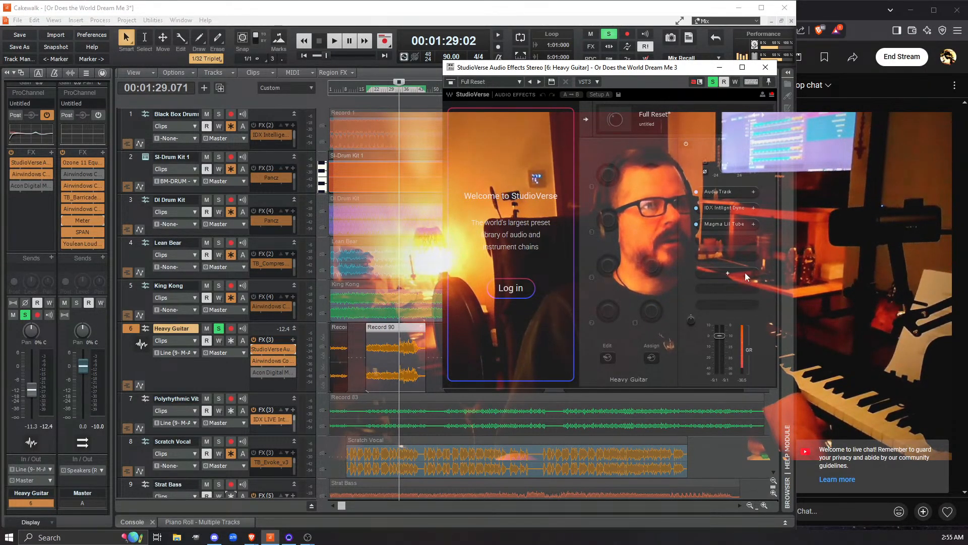
{"action": "left_click", "coordinate": [727, 242]}
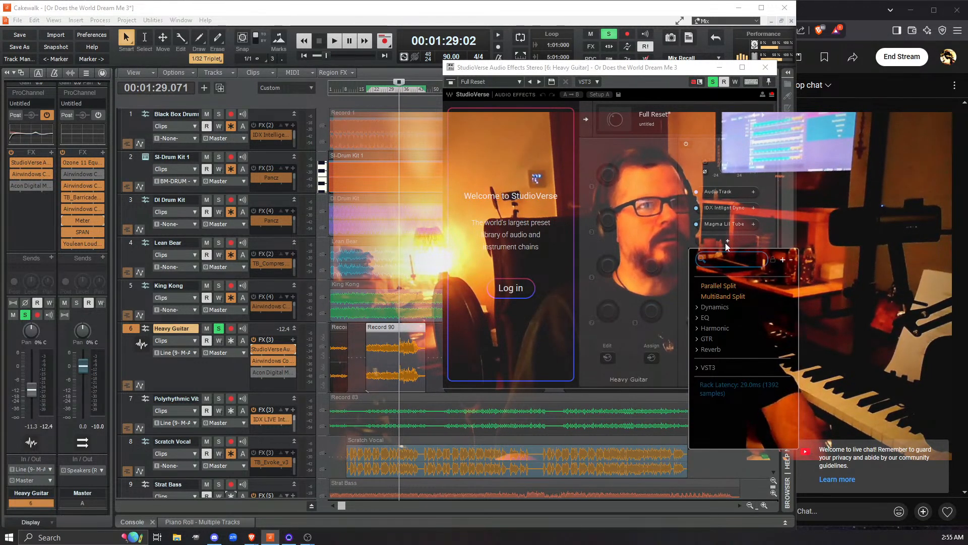
{"action": "left_click", "coordinate": [701, 340]}
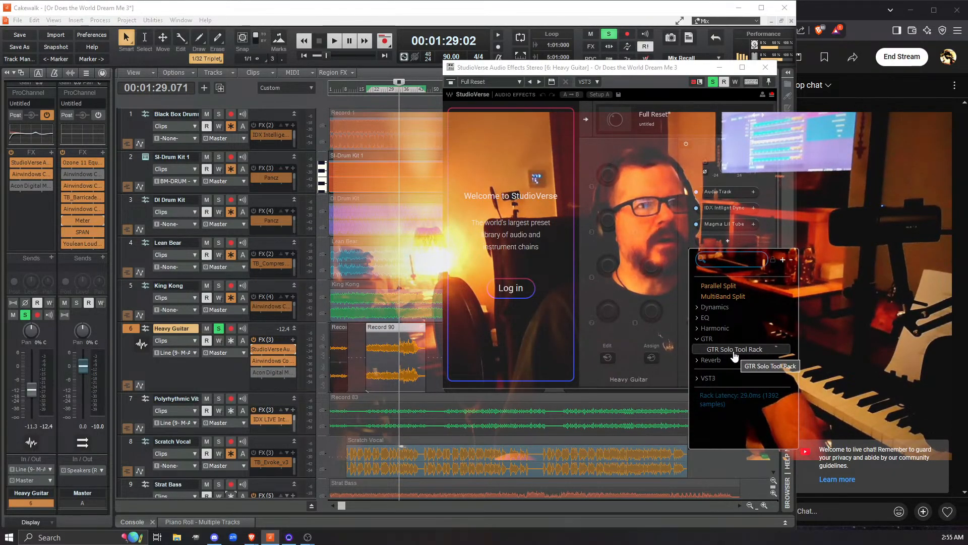
{"action": "left_click", "coordinate": [734, 353]}
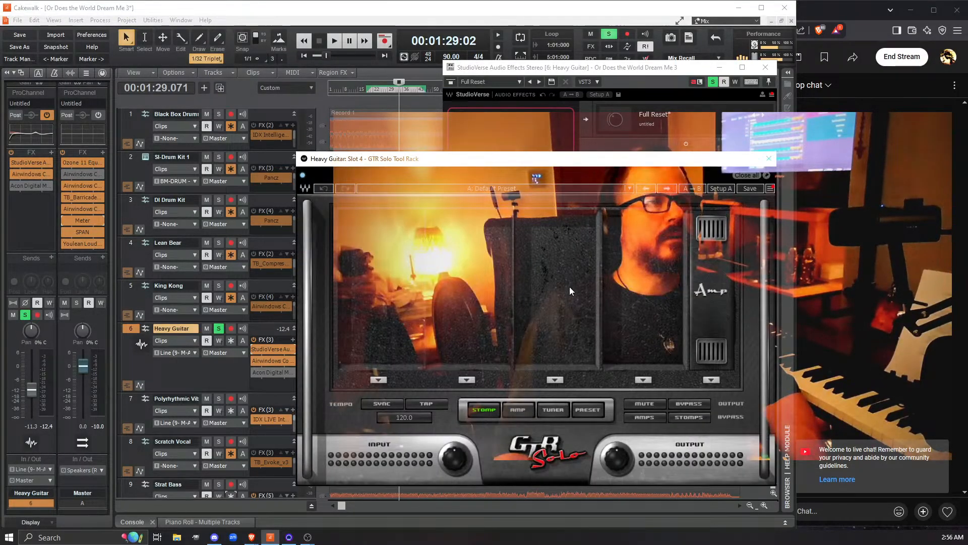
{"action": "left_click", "coordinate": [630, 189]}
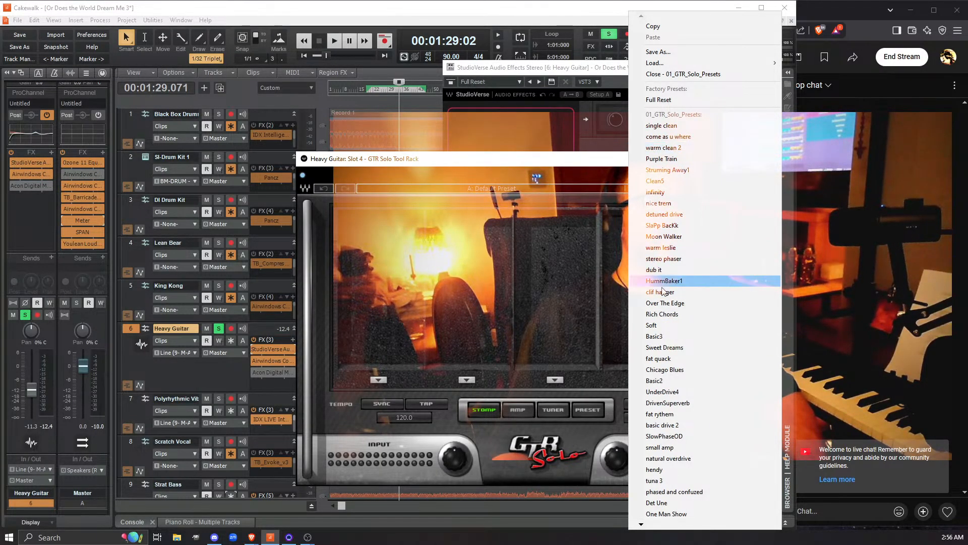
{"action": "left_click", "coordinate": [641, 525]}
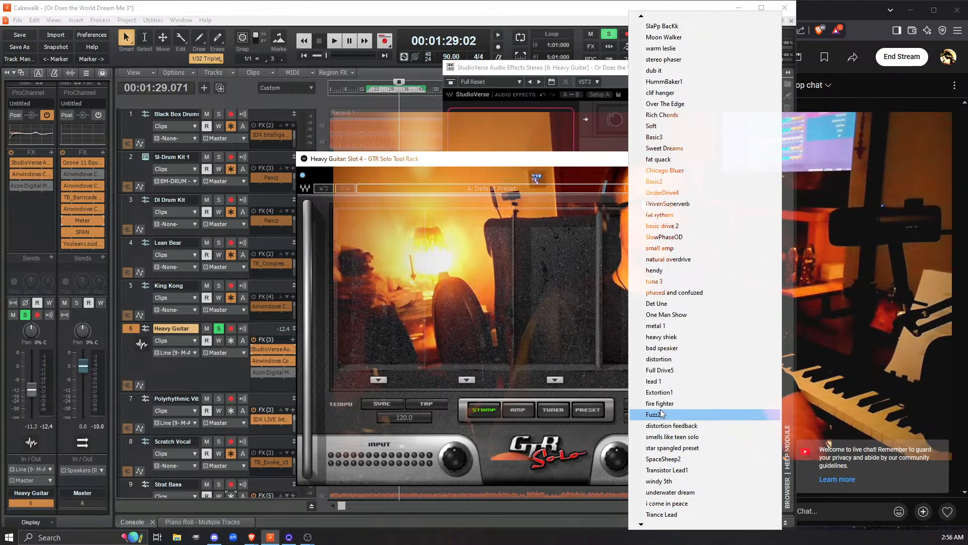
{"action": "left_click", "coordinate": [661, 414]}
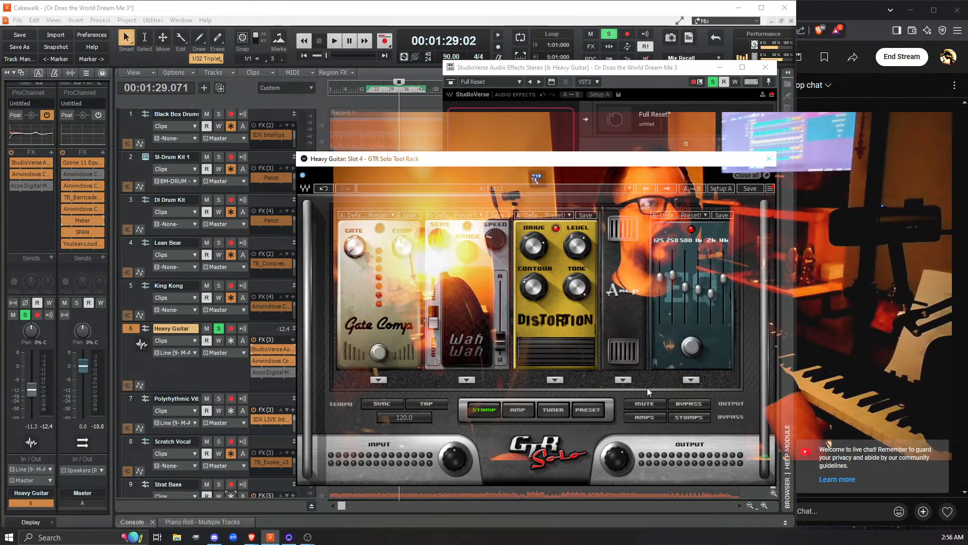
Step: Inspect the GTR amp section's amp types, cabinets, microphones and Air control, leaving ACME_12inch_Custom as the cabinet
{"action": "left_click", "coordinate": [524, 412]}
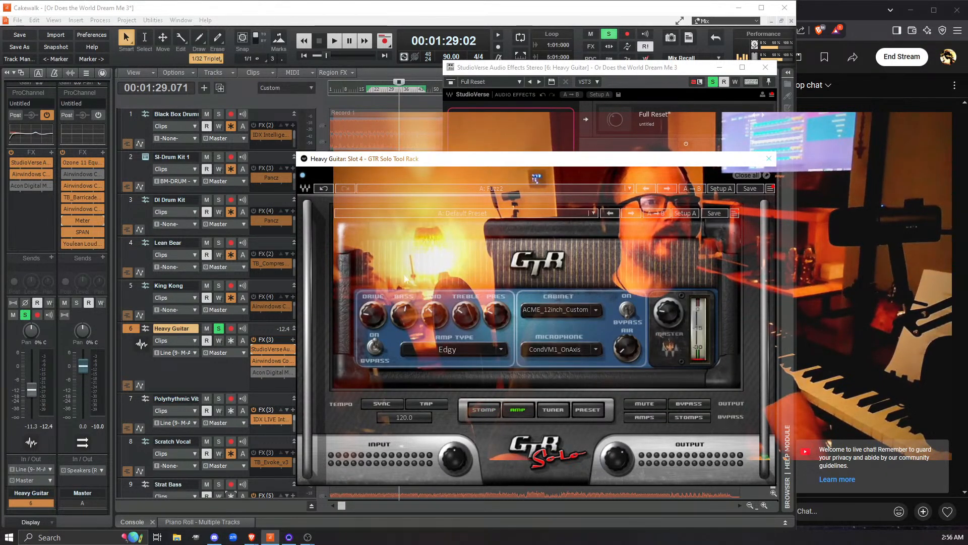
{"action": "left_click", "coordinate": [498, 349]}
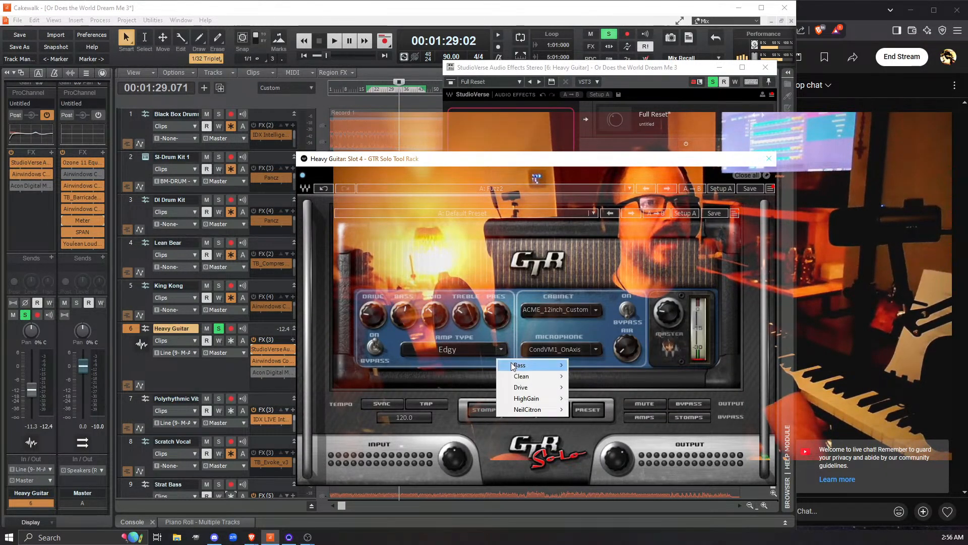
{"action": "mouse_move", "coordinate": [533, 379]}
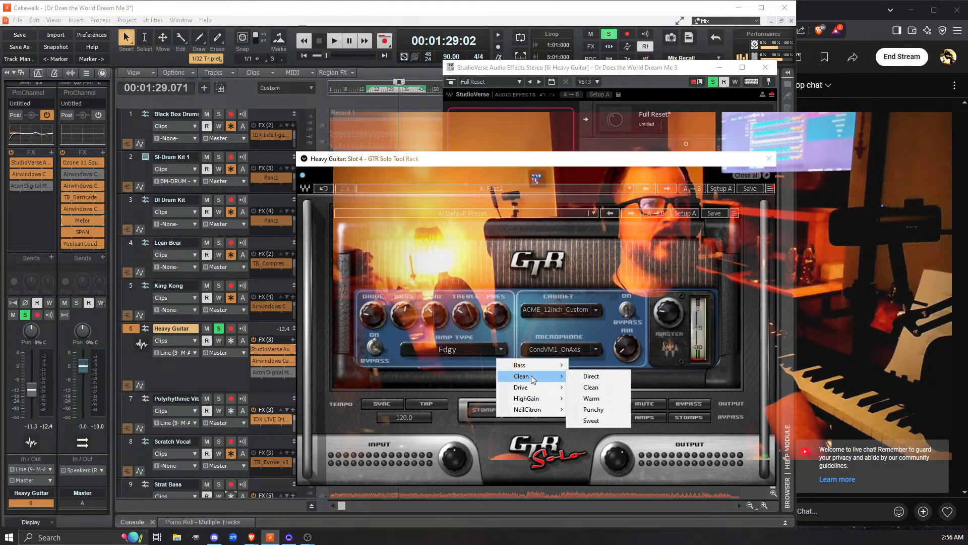
{"action": "mouse_move", "coordinate": [535, 398]}
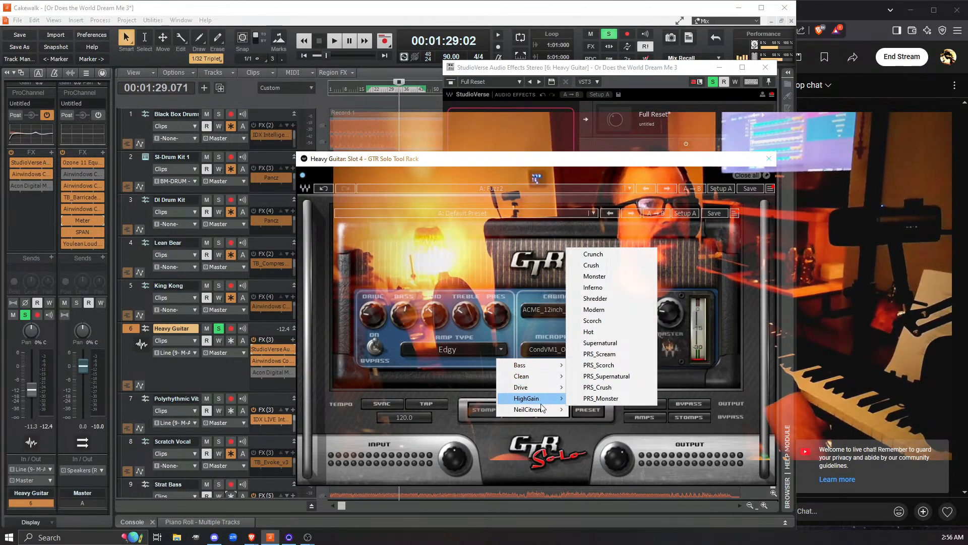
{"action": "left_click", "coordinate": [528, 279]}
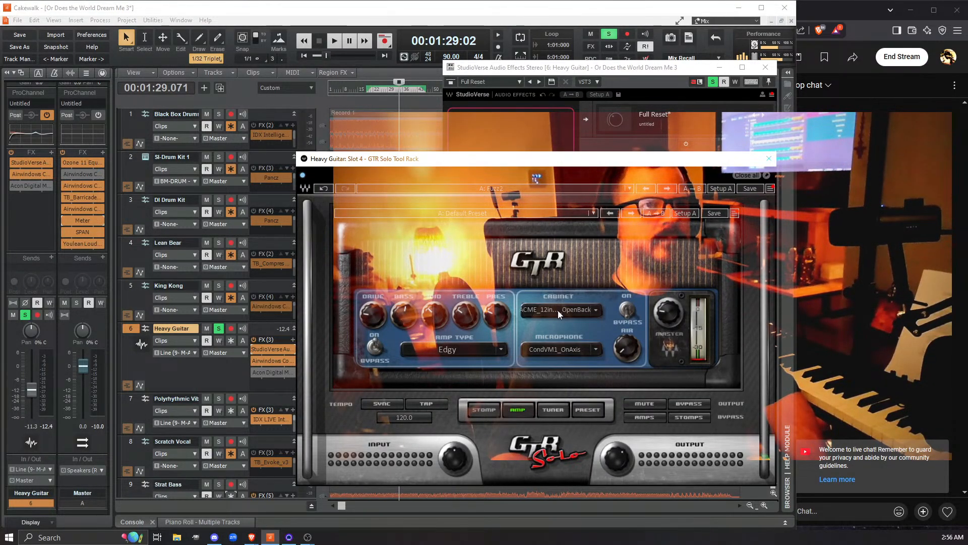
{"action": "left_click", "coordinate": [596, 309]}
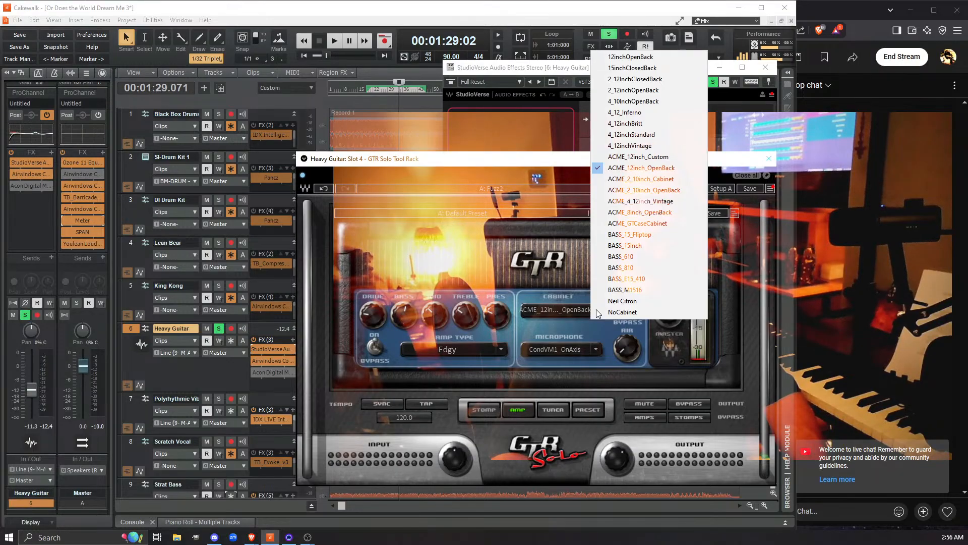
{"action": "left_click", "coordinate": [614, 156]}
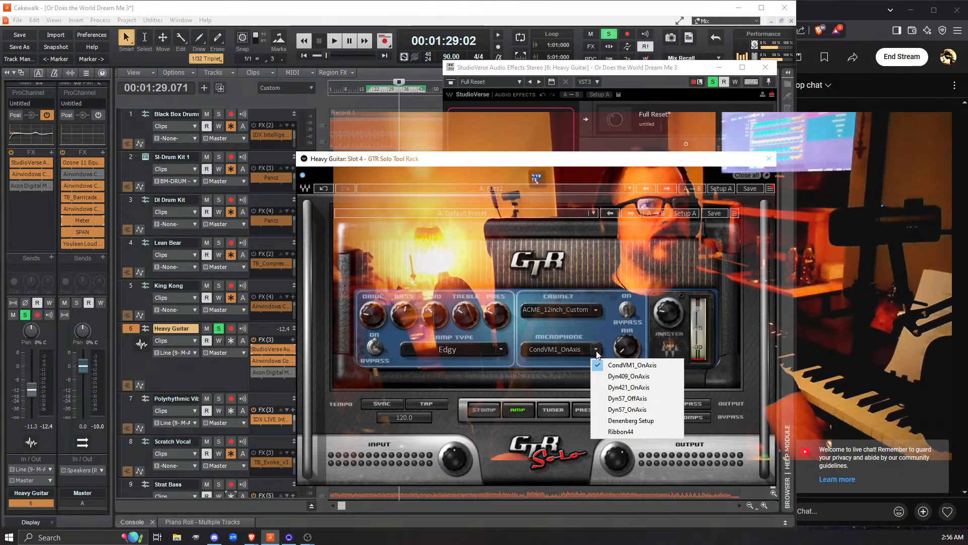
{"action": "left_click", "coordinate": [558, 370]}
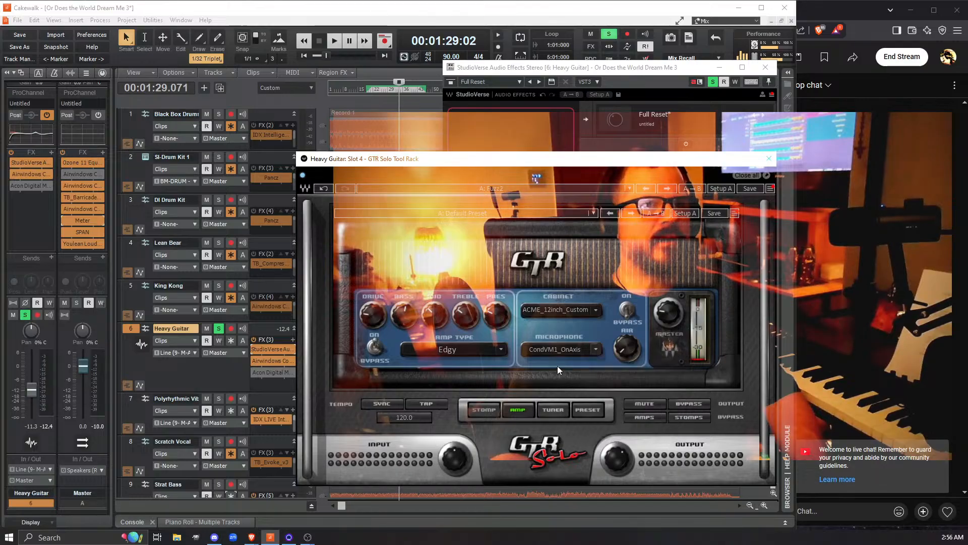
{"action": "mouse_move", "coordinate": [626, 348]}
{"action": "left_mouse_down"}
{"action": "mouse_move", "coordinate": [626, 340]}
{"action": "mouse_move", "coordinate": [627, 357]}
{"action": "mouse_move", "coordinate": [626, 338]}
{"action": "mouse_move", "coordinate": [626, 358]}
{"action": "left_mouse_up"}
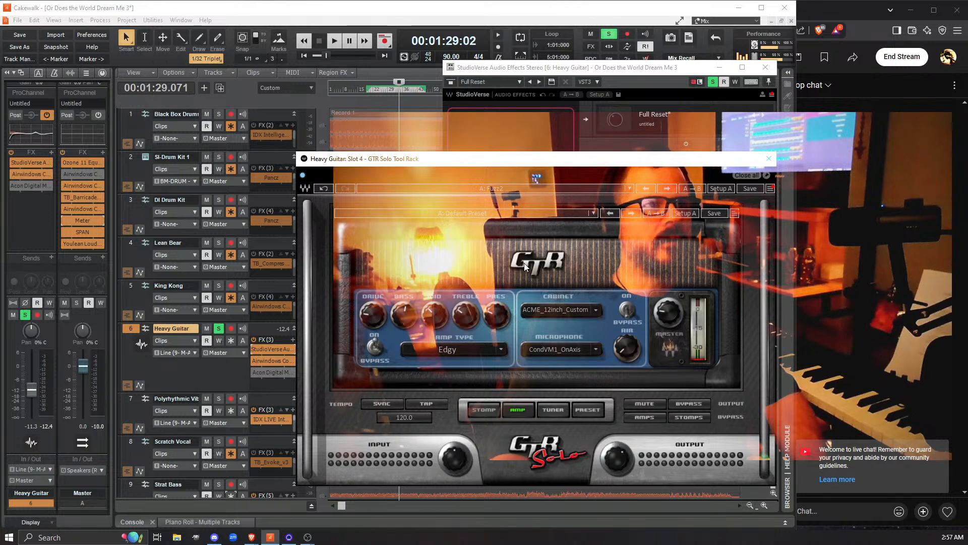
Step: Remove GTR Solo Tool Rack from the Heavy Guitar's StudioVerse chain and close the StudioVerse window
{"action": "left_click", "coordinate": [768, 161]}
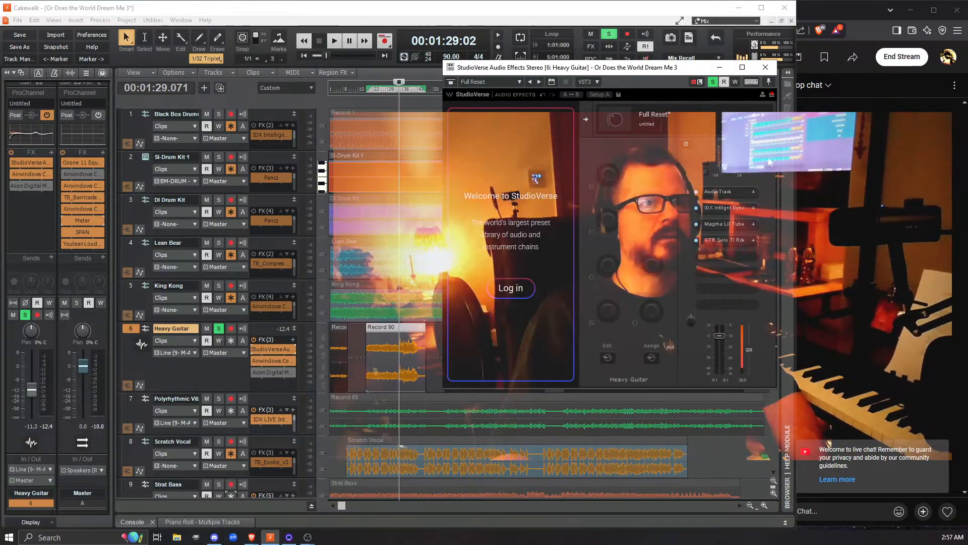
{"action": "right_click", "coordinate": [723, 243]}
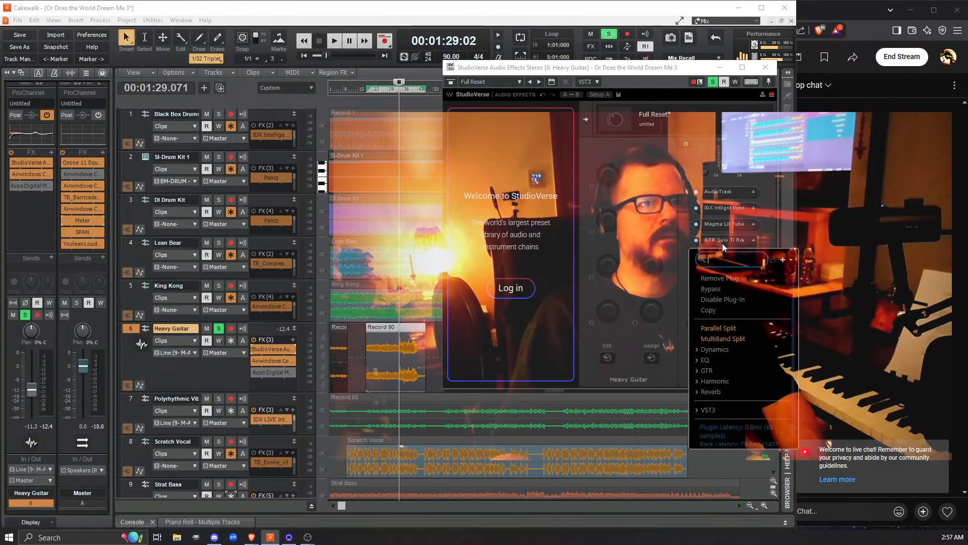
{"action": "left_click", "coordinate": [719, 279]}
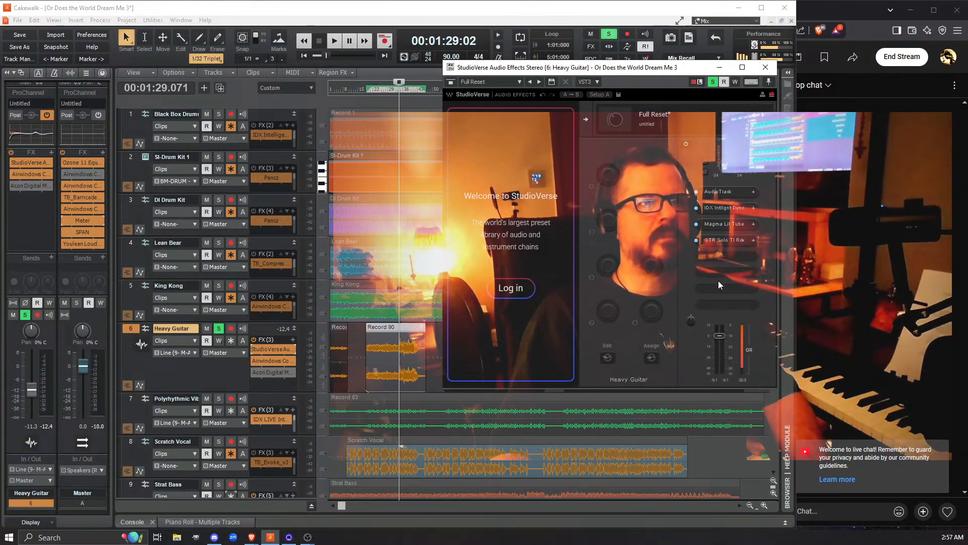
{"action": "left_click", "coordinate": [769, 81]}
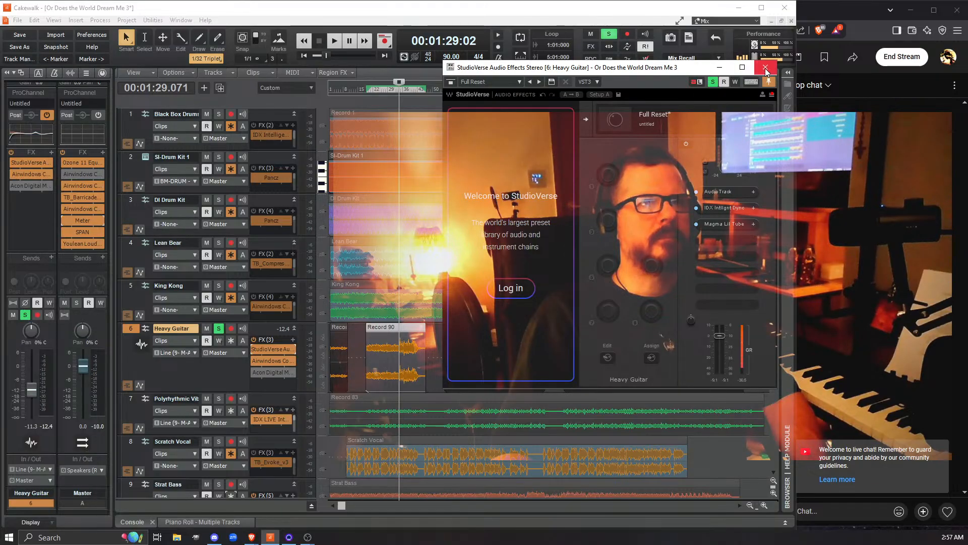
{"action": "left_click", "coordinate": [766, 67]}
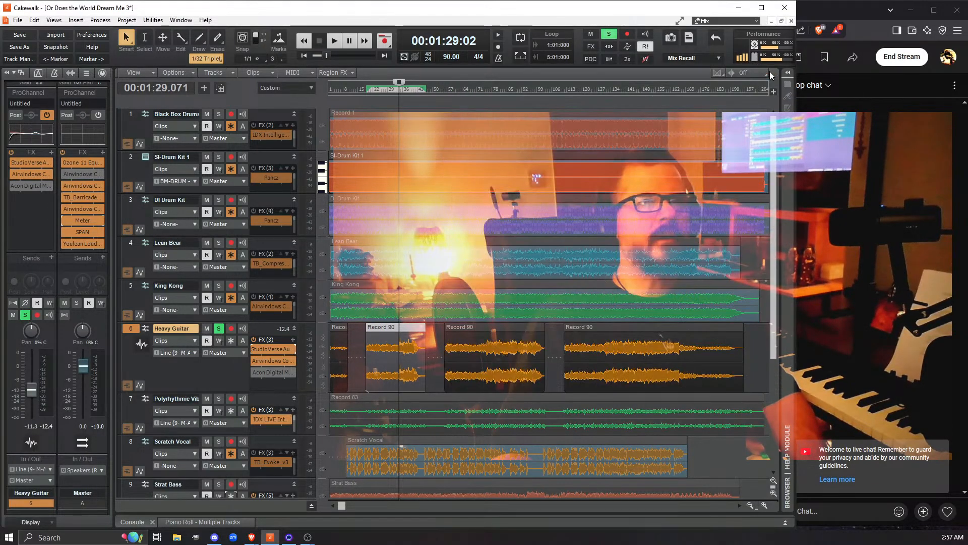
Step: Review the PointyGuitar settings in the Heavy Guitar's Airwindows Consolidated, close it, and open Acon Digital Multiply on the same track
{"action": "double_click", "coordinate": [271, 360]}
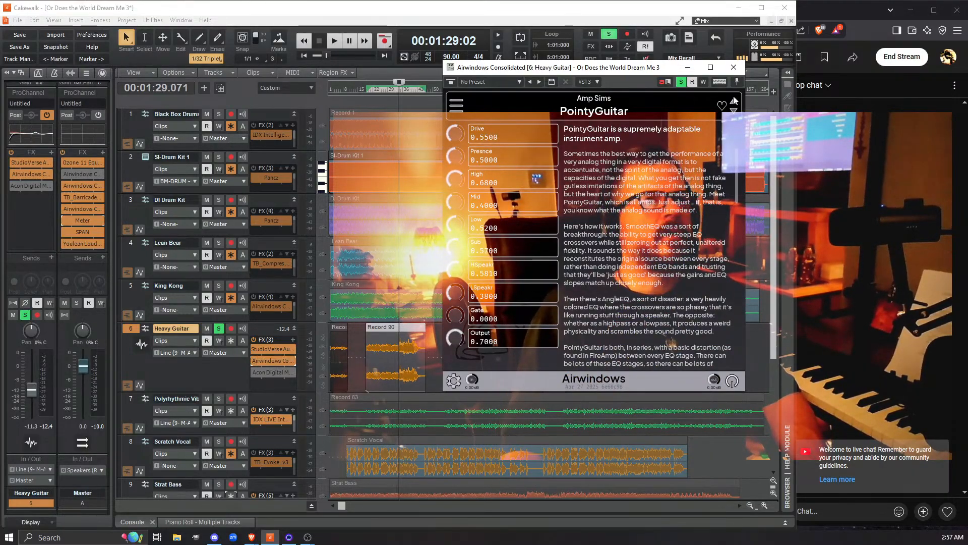
{"action": "left_click", "coordinate": [734, 67]}
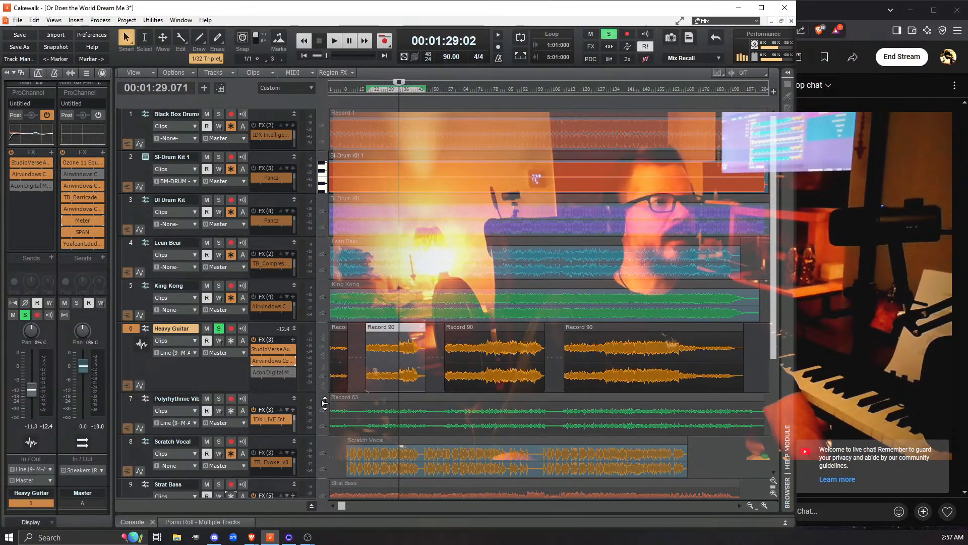
{"action": "double_click", "coordinate": [275, 374]}
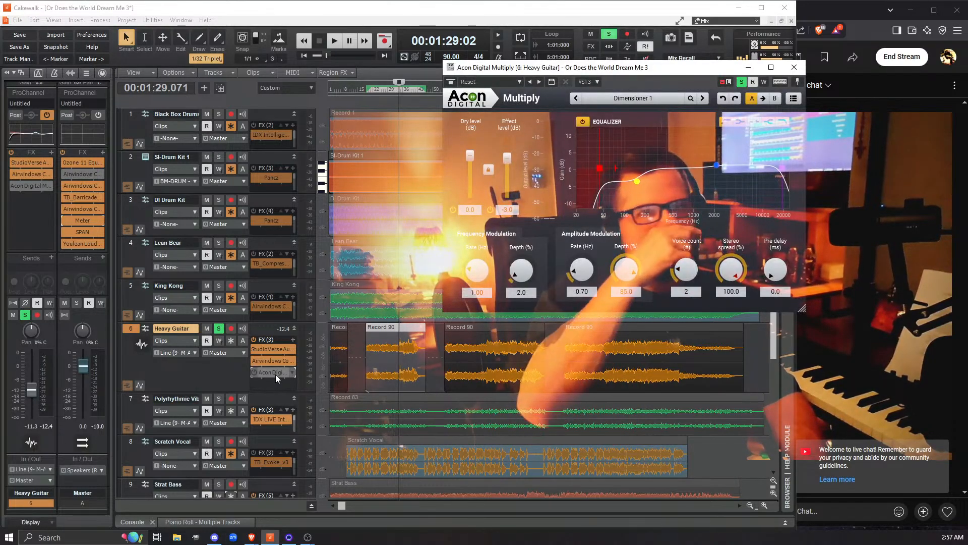
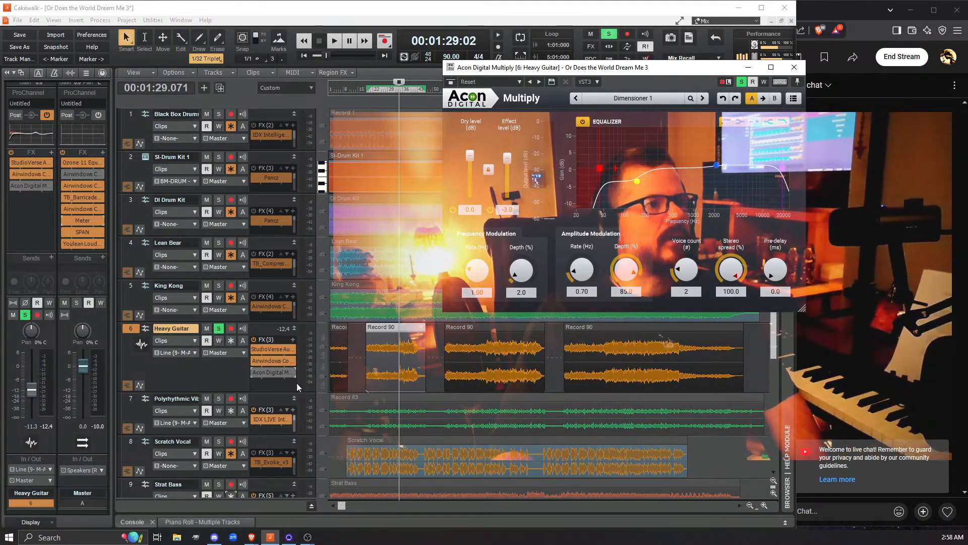
Step: Play the Heavy Guitar passage from about 1:29, enable Acon Digital Multiply during playback, replay the passage with it active, and close its window
{"action": "key", "text": "space"}
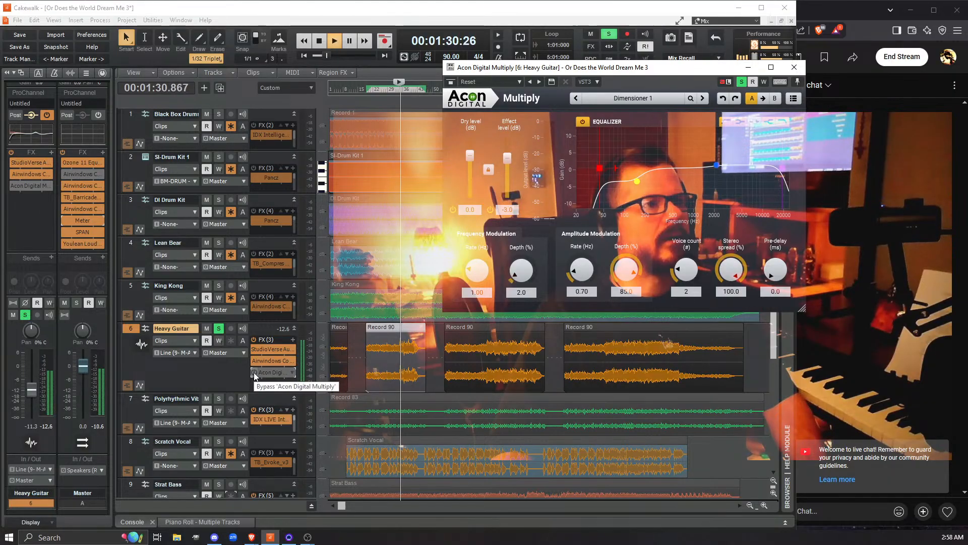
{"action": "left_click", "coordinate": [253, 372]}
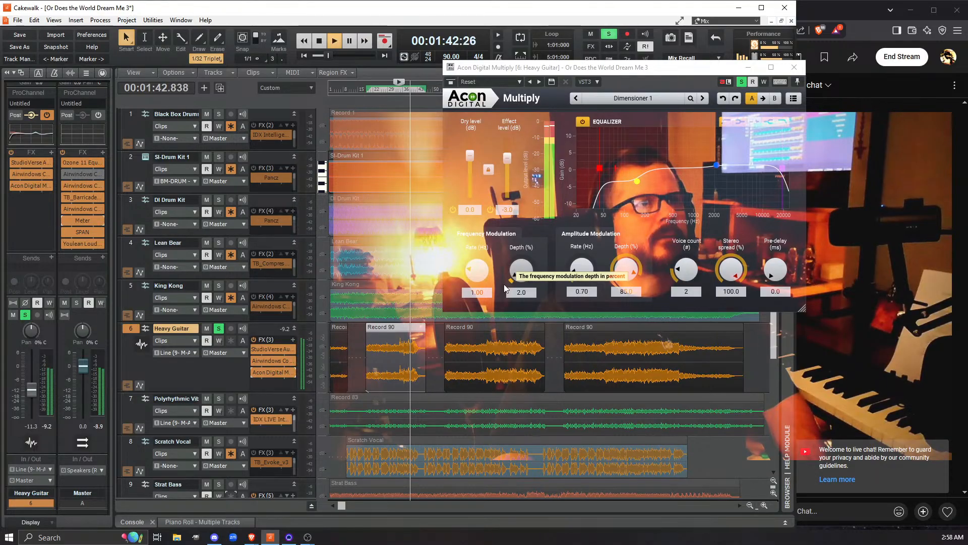
{"action": "key", "text": "space"}
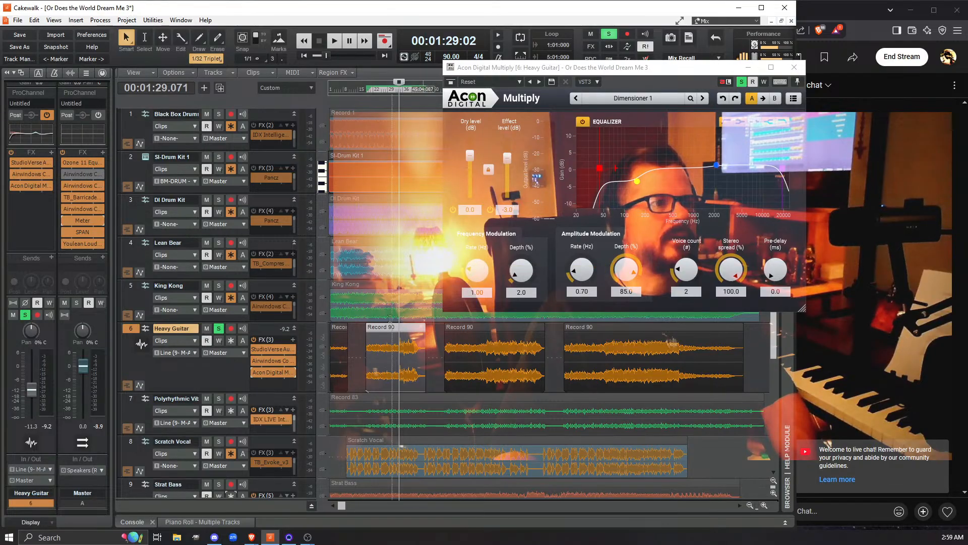
{"action": "key", "text": "space"}
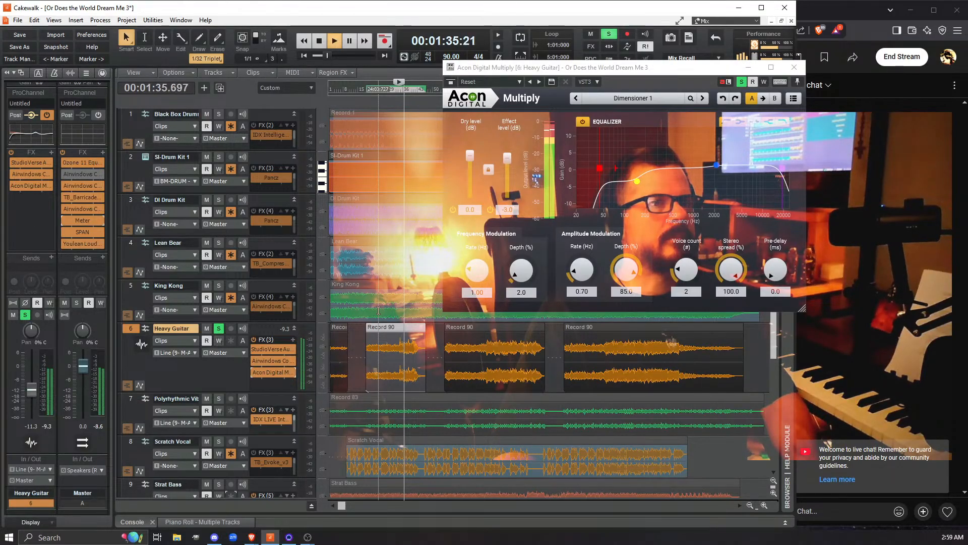
{"action": "key", "text": "space"}
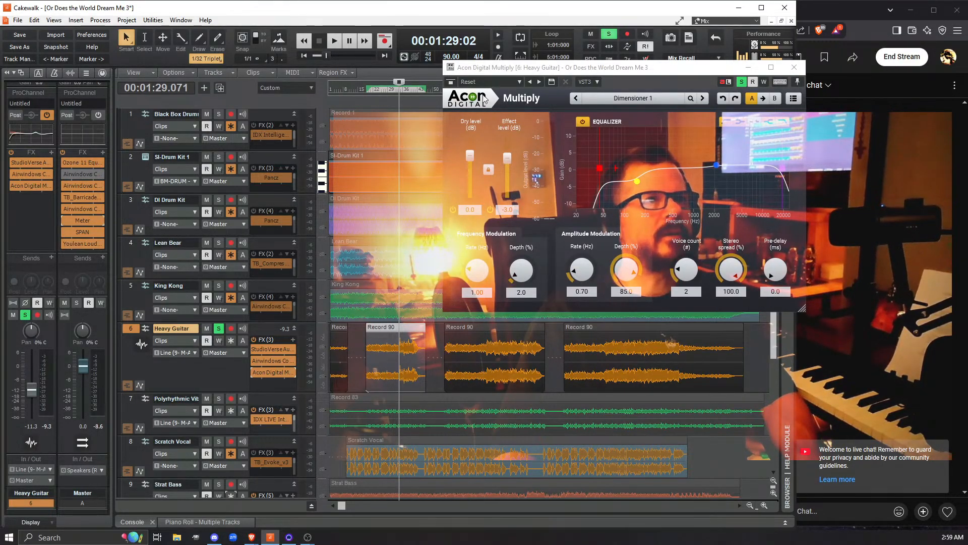
{"action": "left_click", "coordinate": [794, 67]}
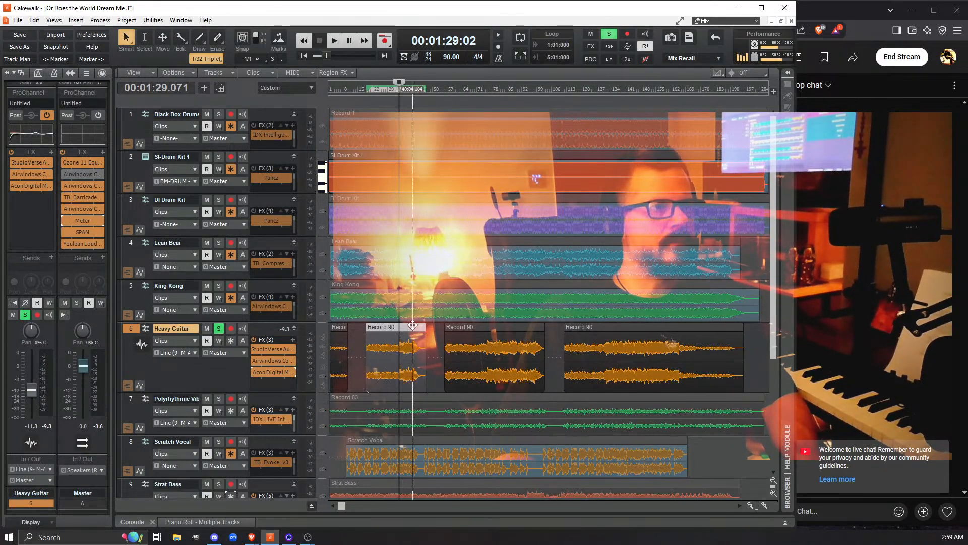
Step: Unsolo the Heavy Guitar track and play the full mix from about 1:29 with all three guitar effects enabled
{"action": "left_click", "coordinate": [219, 330]}
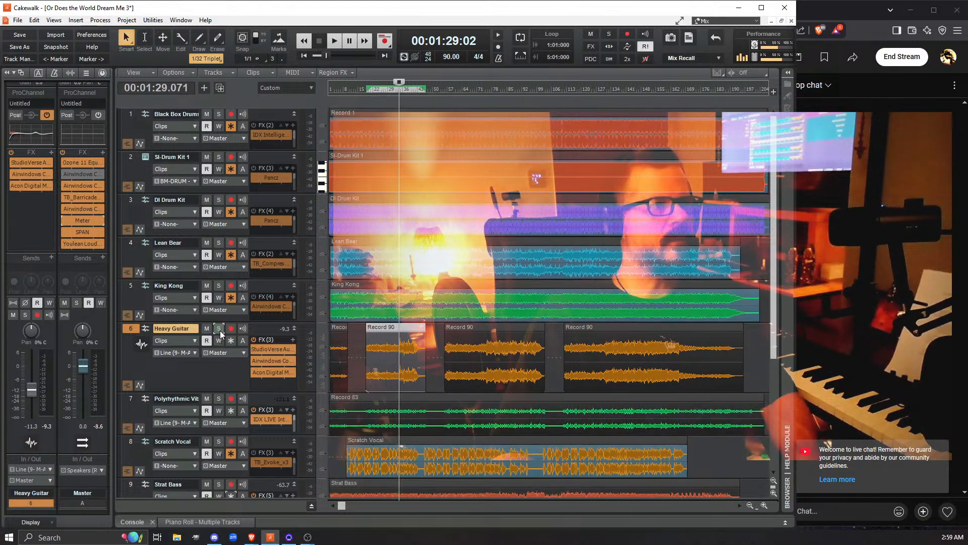
{"action": "key", "text": "space"}
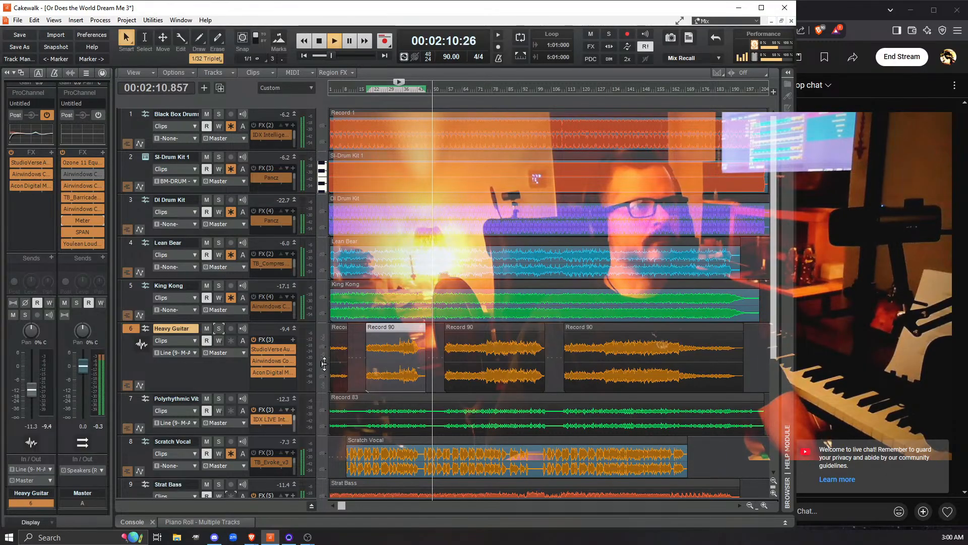
Step: Stop the mix, reduce the Heavy Guitar track's height, and return the playhead to the project start
{"action": "key", "text": "space"}
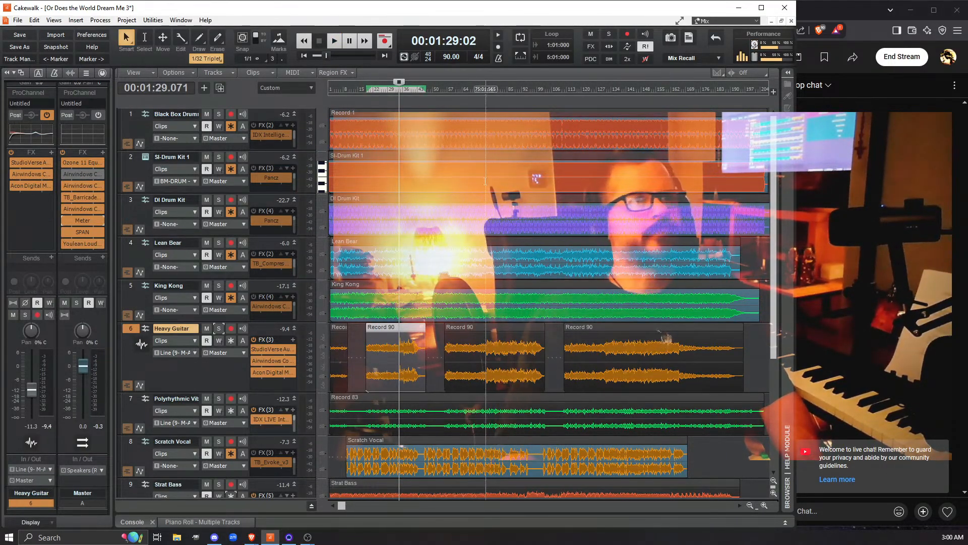
{"action": "left_click", "coordinate": [304, 55]}
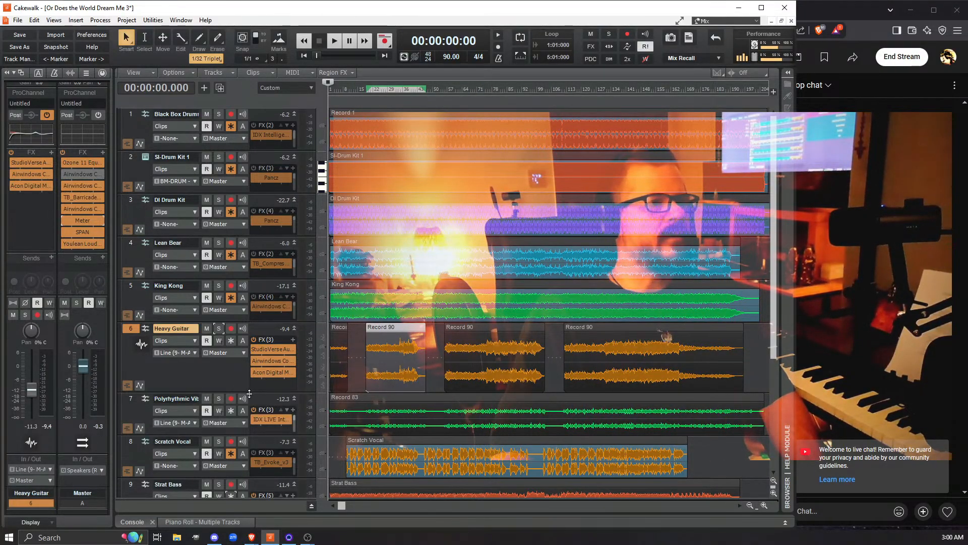
{"action": "left_click_drag", "start_coordinate": [249, 393], "coordinate": [254, 364]}
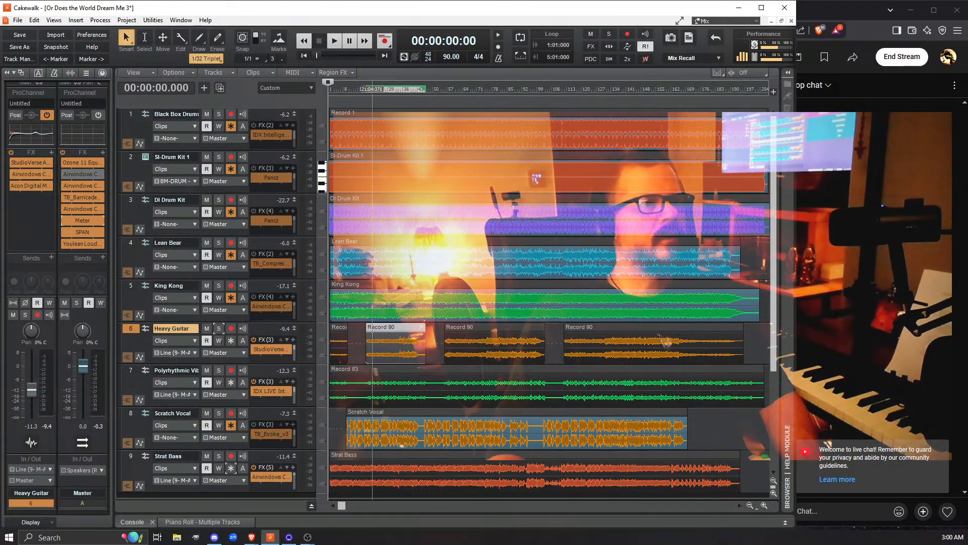
{"action": "left_click", "coordinate": [357, 348]}
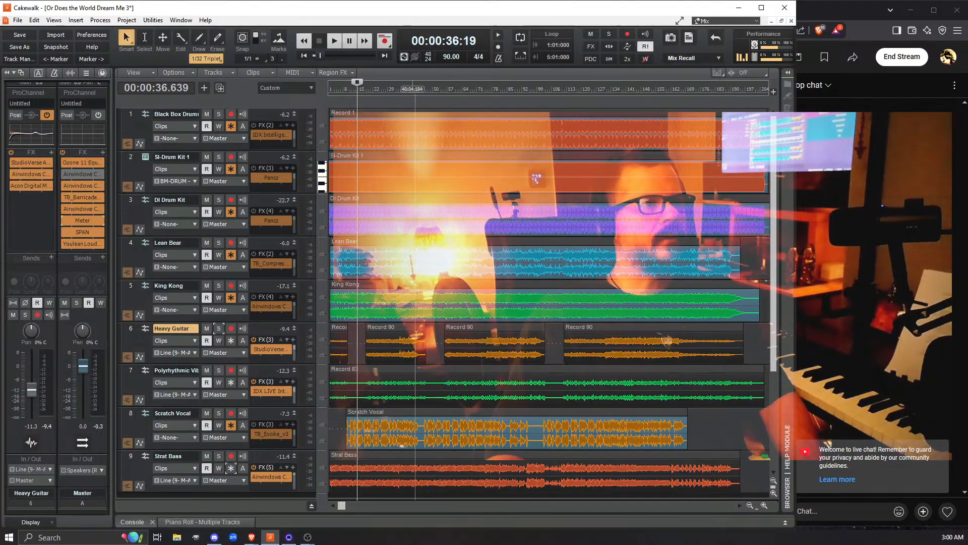
{"action": "left_click", "coordinate": [304, 55]}
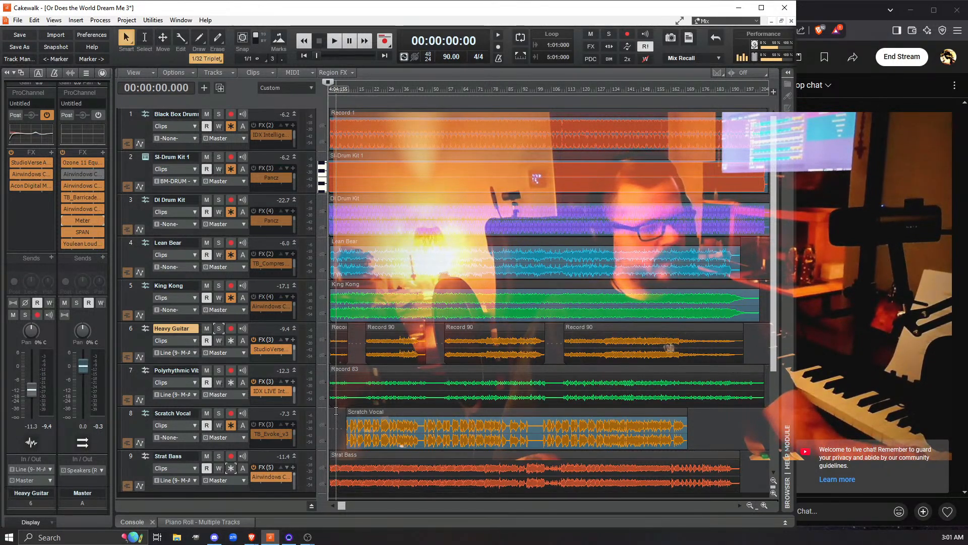
{"action": "key", "text": "shift+f"}
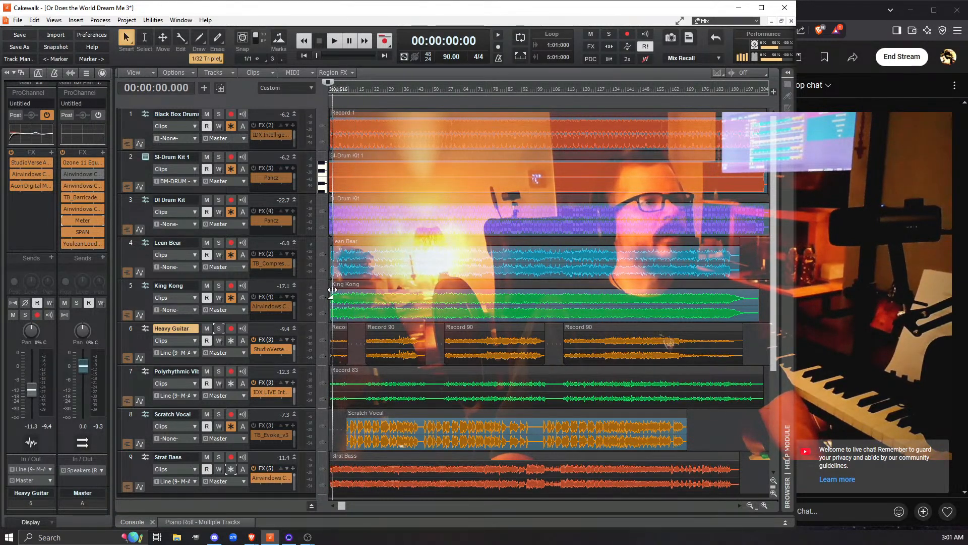
Step: Play the full mix from the start, soloing and unsoloing the King Kong track during playback to compare it
{"action": "key", "text": "space"}
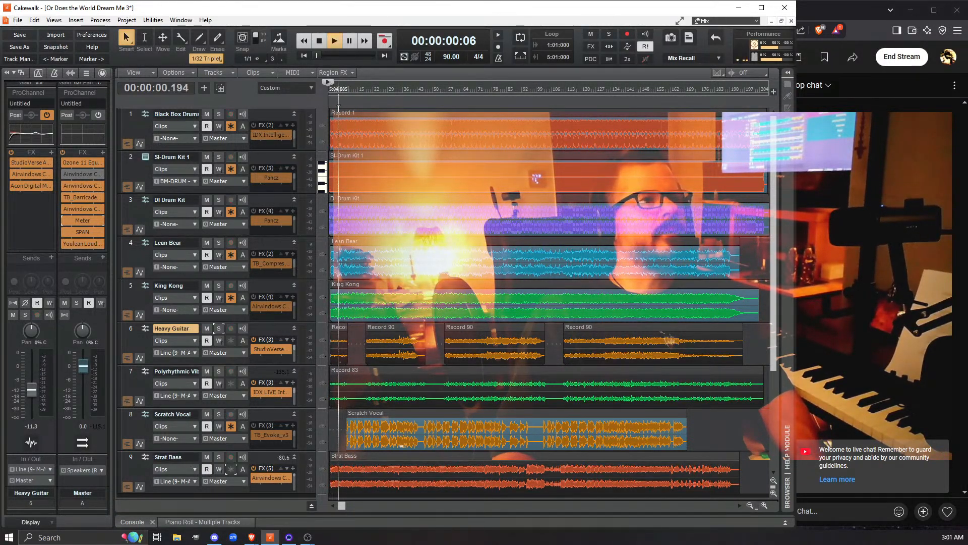
{"action": "left_click", "coordinate": [219, 286]}
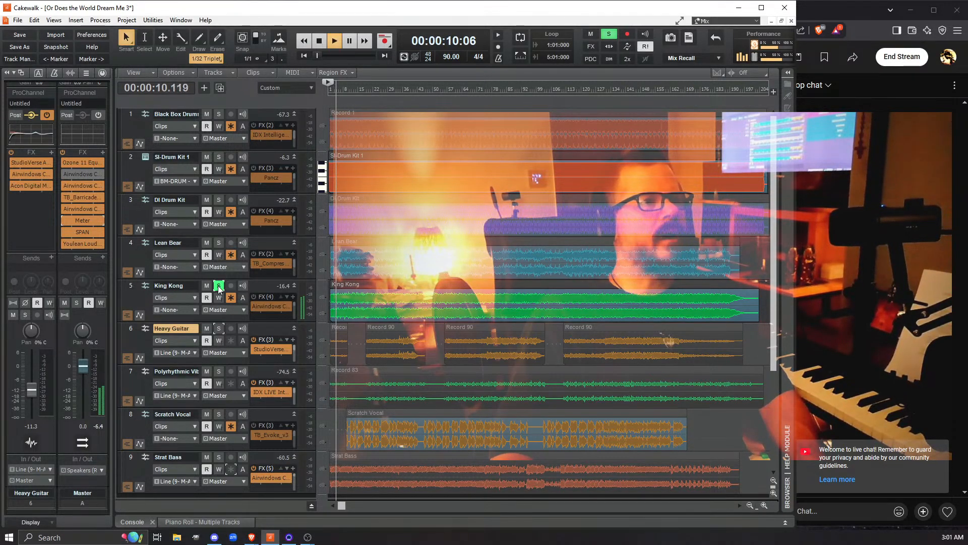
{"action": "left_click", "coordinate": [218, 286]}
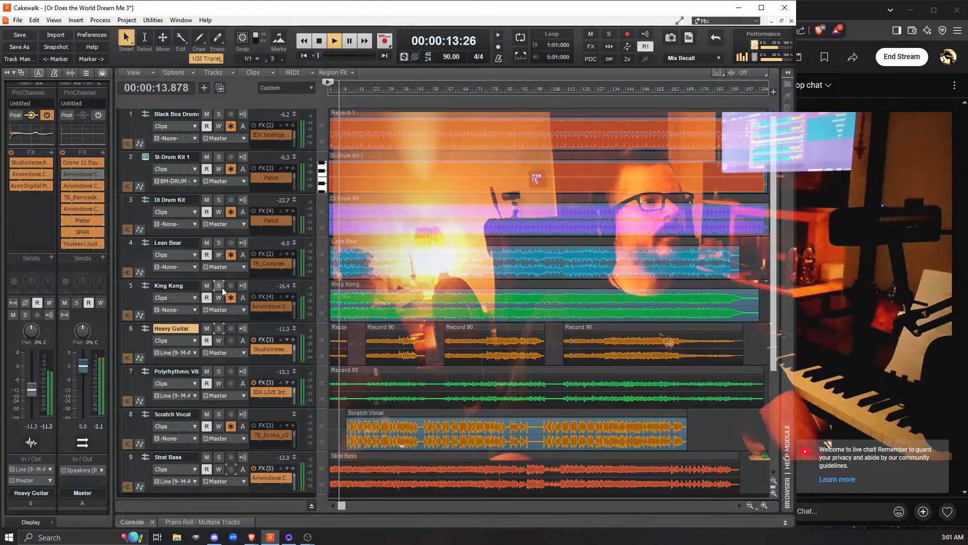
{"action": "left_click", "coordinate": [320, 40]}
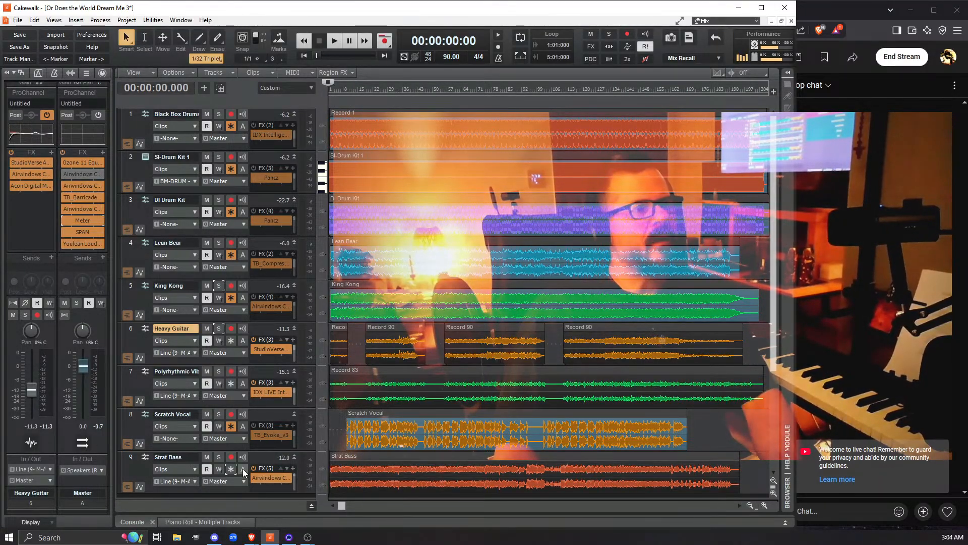
Step: Solo the Strat Bass track and play it from the project start
{"action": "left_click", "coordinate": [219, 457]}
{"action": "key", "text": "space"}
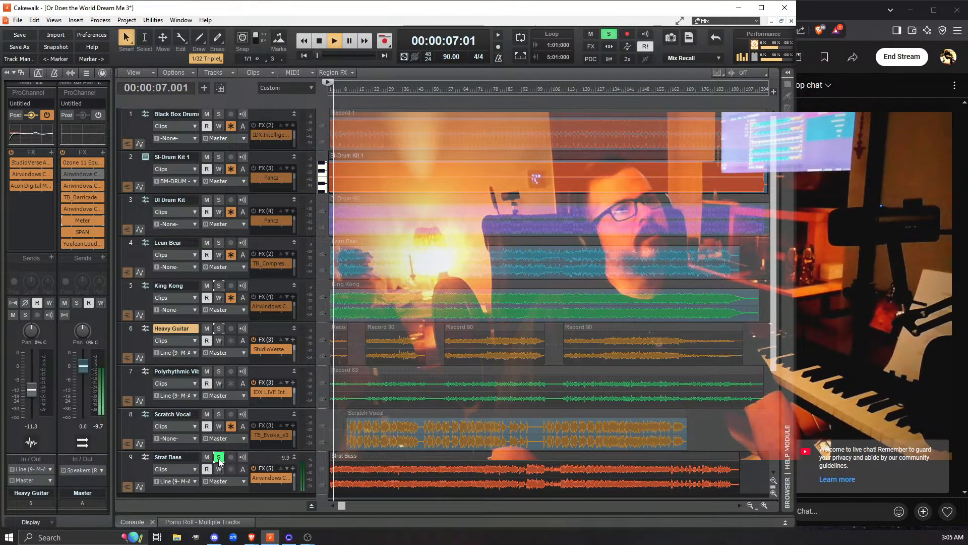
{"action": "left_click", "coordinate": [319, 42]}
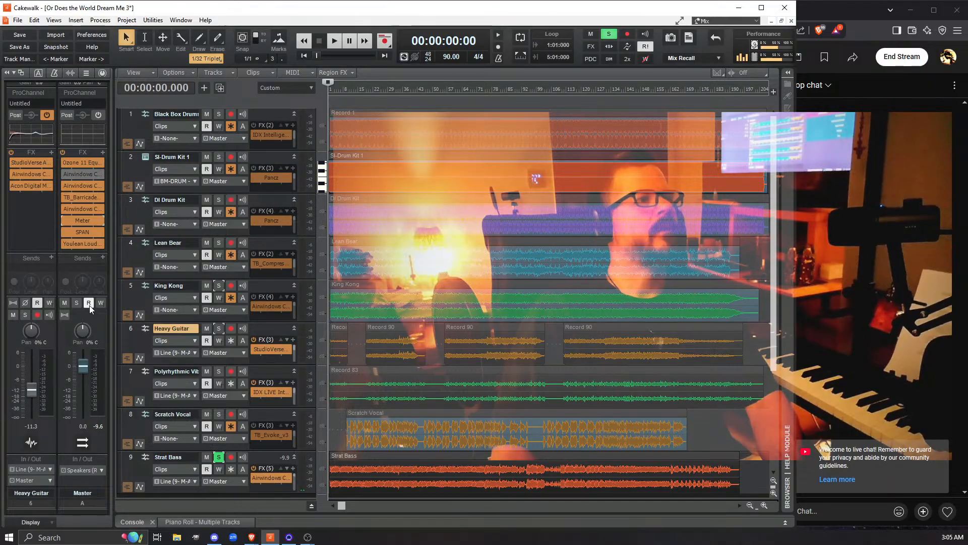
Step: Open the Strat Bass ProChannel, play the soloed bass, enable the Gater module, and replay it to compare
{"action": "left_click", "coordinate": [135, 470]}
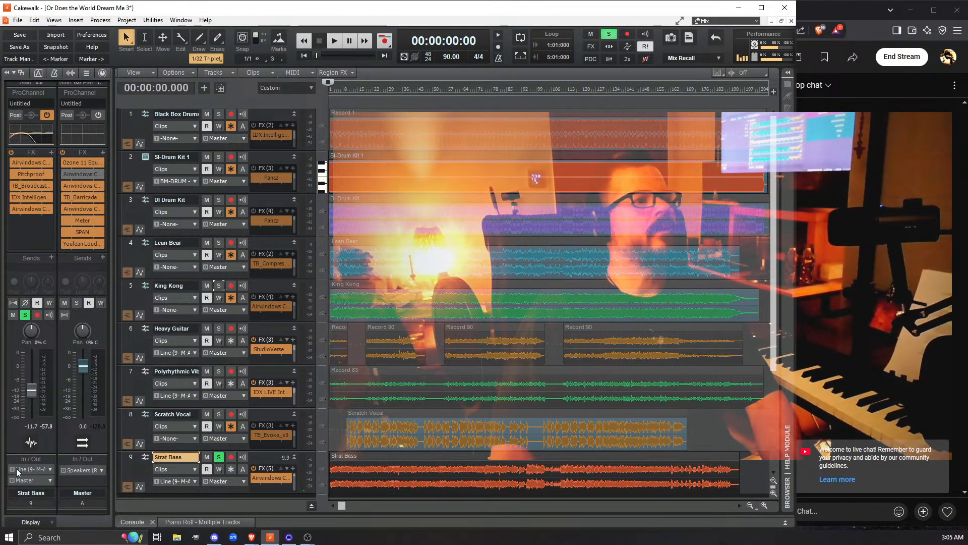
{"action": "left_click", "coordinate": [102, 73]}
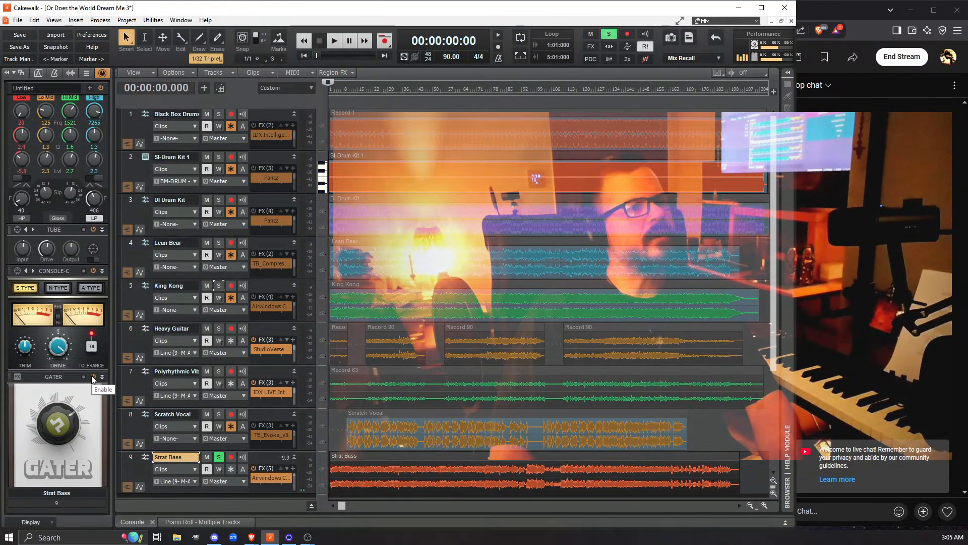
{"action": "key", "text": "space"}
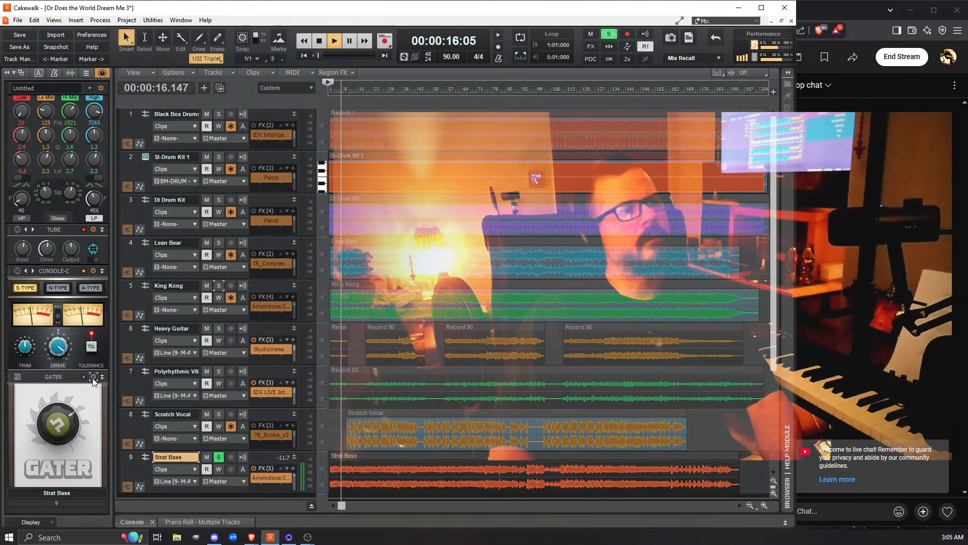
{"action": "key", "text": "space"}
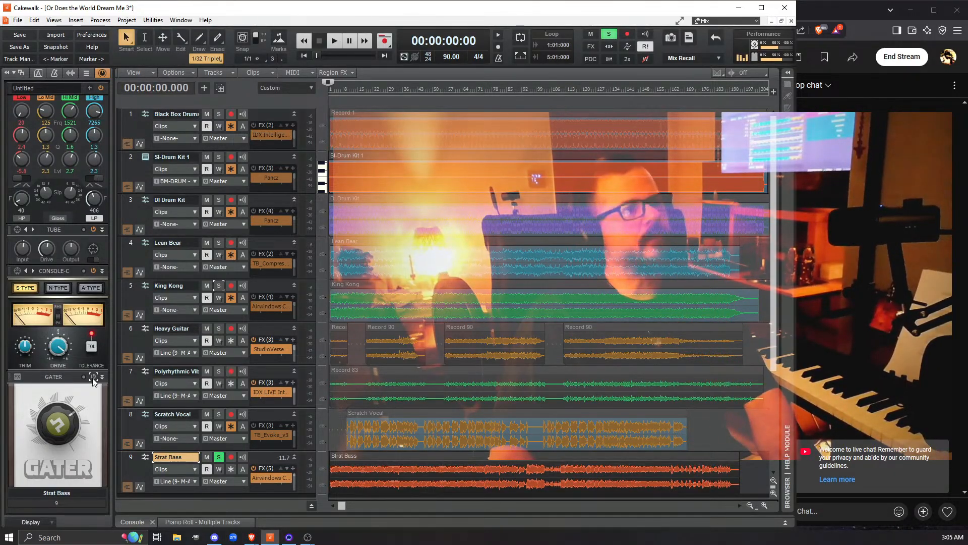
{"action": "left_click", "coordinate": [94, 376]}
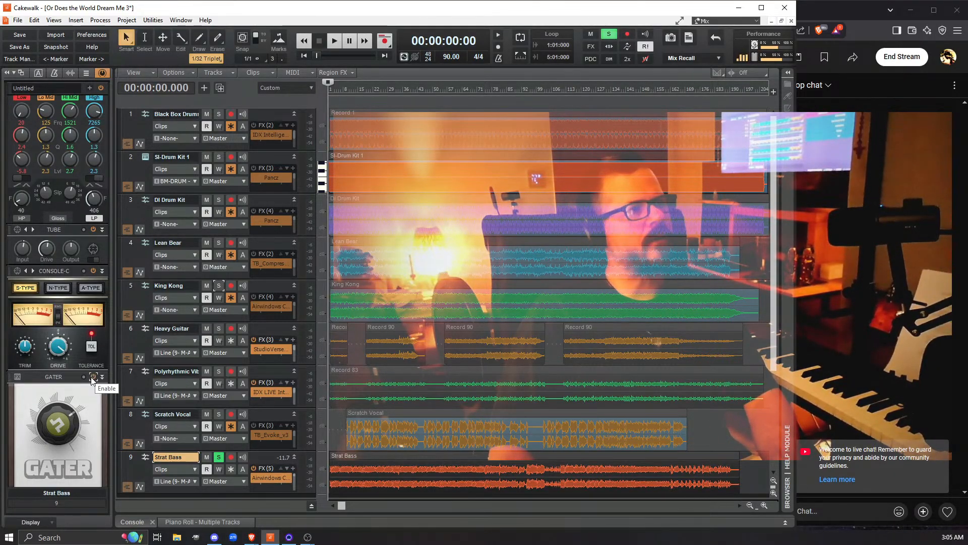
{"action": "key", "text": "space"}
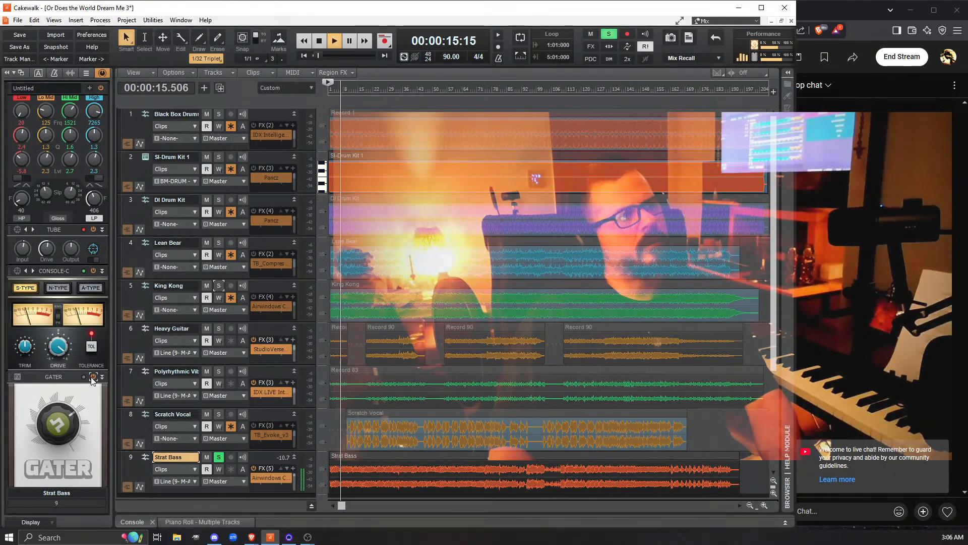
{"action": "key", "text": "space"}
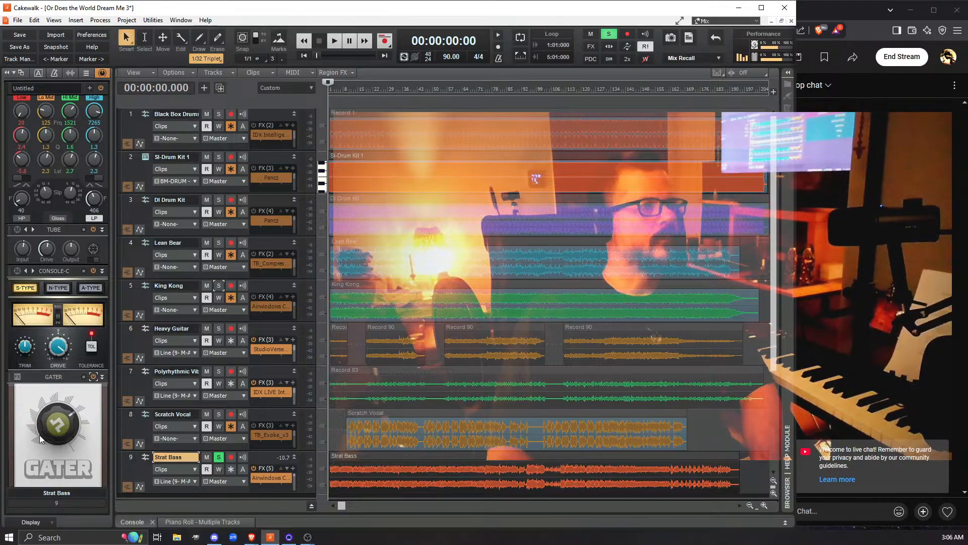
Step: Close the ProChannel, unsolo the Strat Bass, and play the full mix from the start
{"action": "mouse_move", "coordinate": [43, 437]}
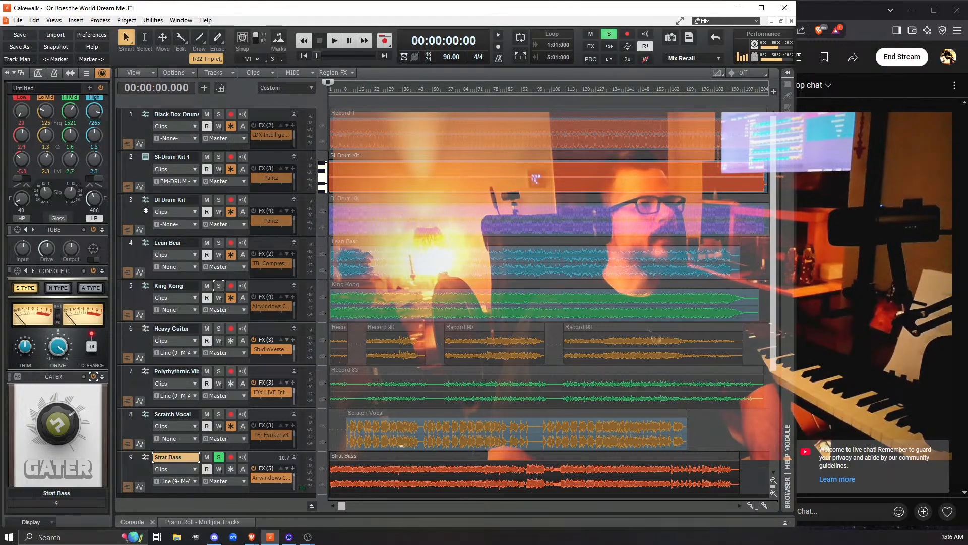
{"action": "left_click", "coordinate": [100, 76]}
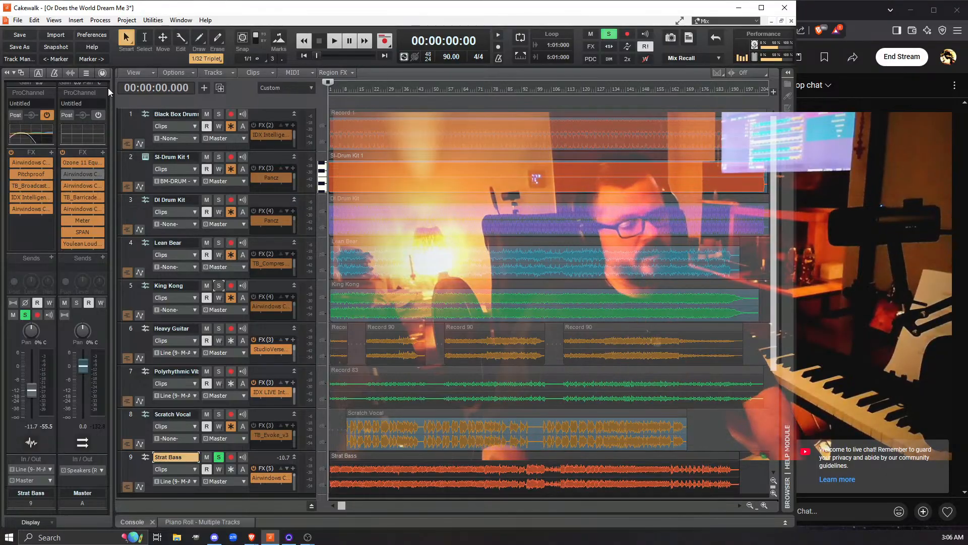
{"action": "left_click", "coordinate": [218, 457]}
{"action": "key", "text": "space"}
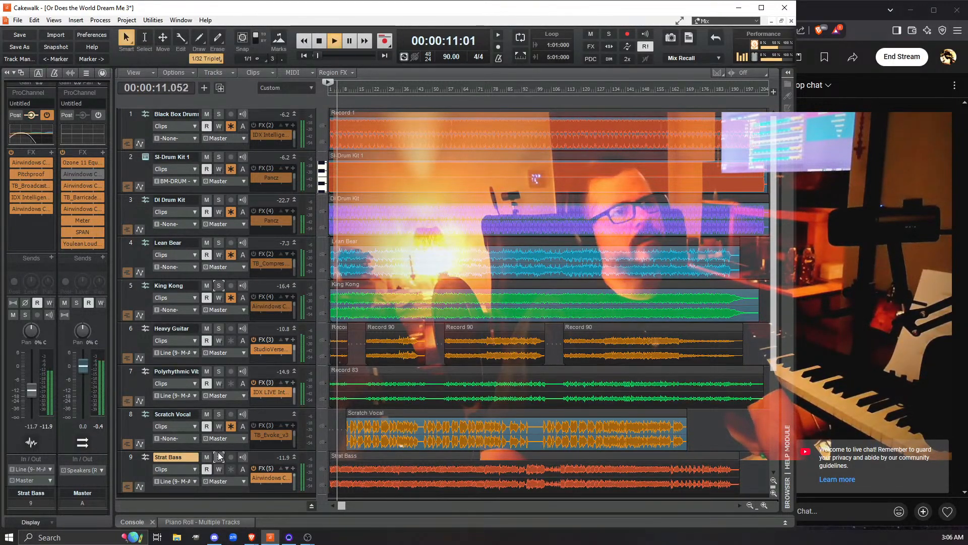
{"action": "key", "text": "space"}
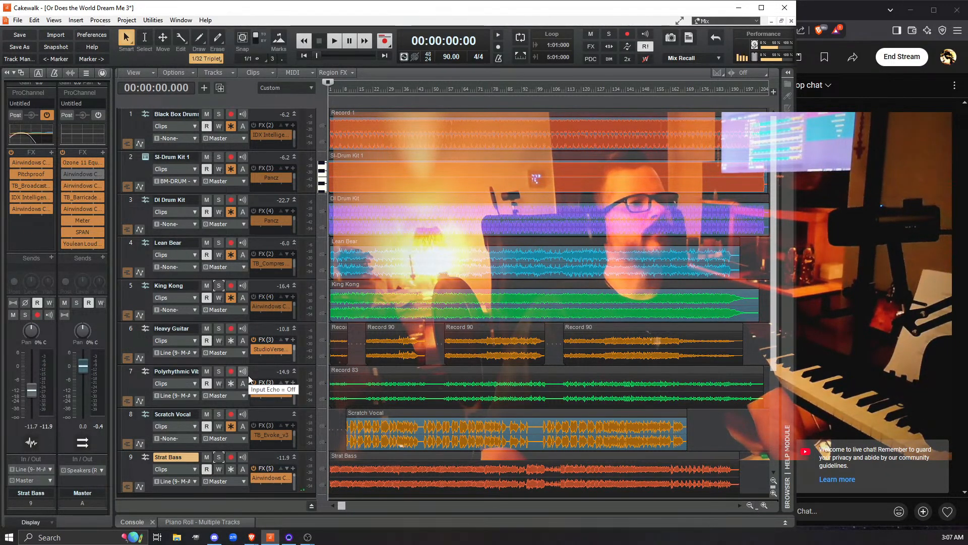
Step: Open the Heavy Guitar's Acon Digital Multiply and the Master bus's SPAN analyzer, and arrange their windows side by side
{"action": "left_click", "coordinate": [258, 333]}
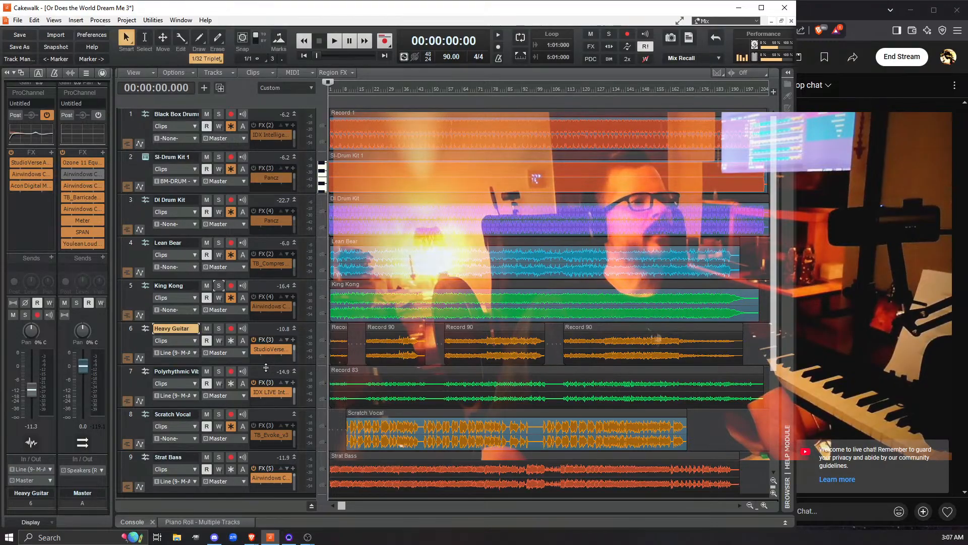
{"action": "scroll", "coordinate": [277, 348], "scroll_direction": "down", "scroll_amount": 2}
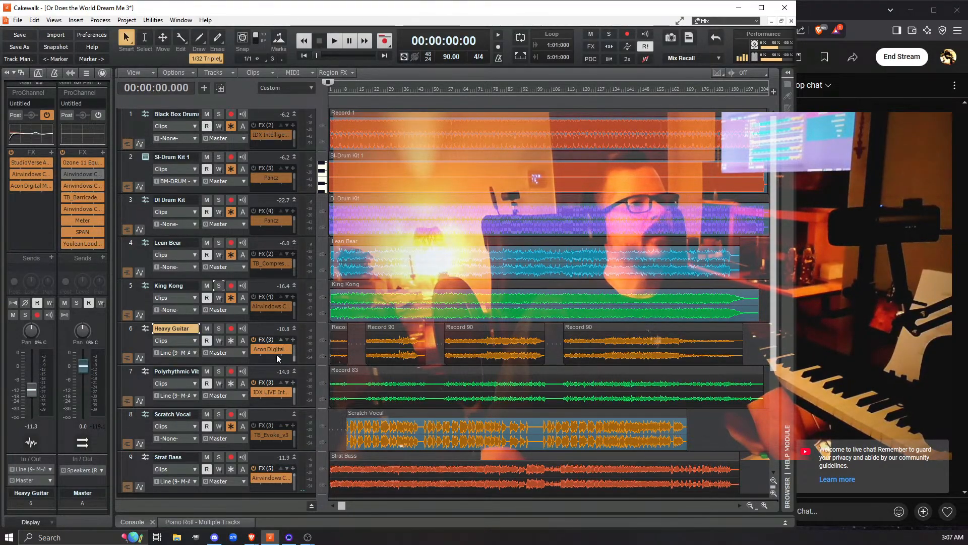
{"action": "double_click", "coordinate": [271, 349]}
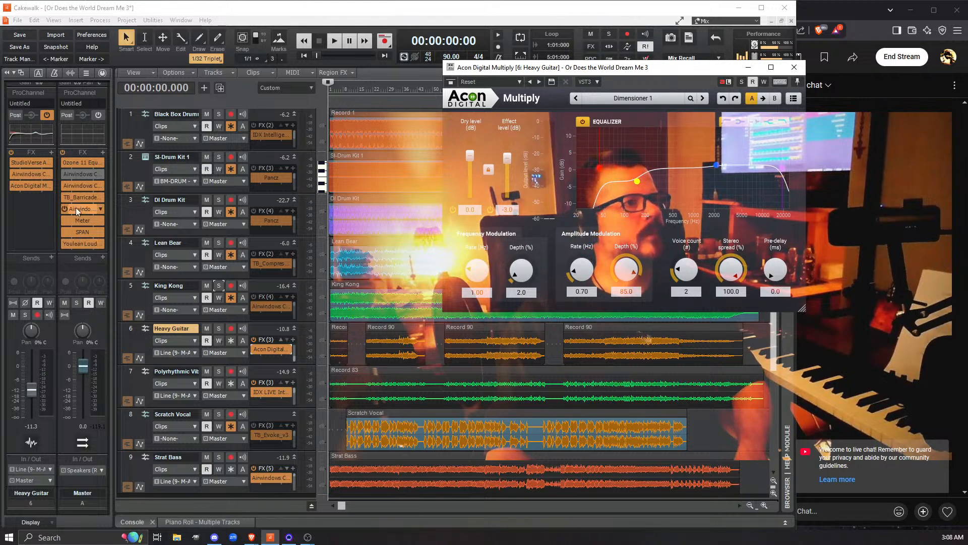
{"action": "double_click", "coordinate": [80, 234]}
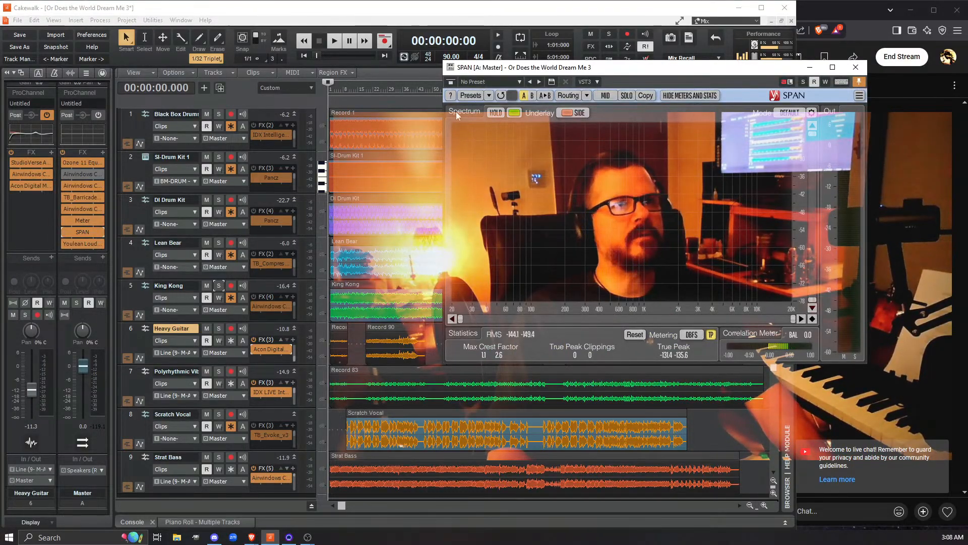
{"action": "left_click_drag", "start_coordinate": [589, 74], "coordinate": [234, 175]}
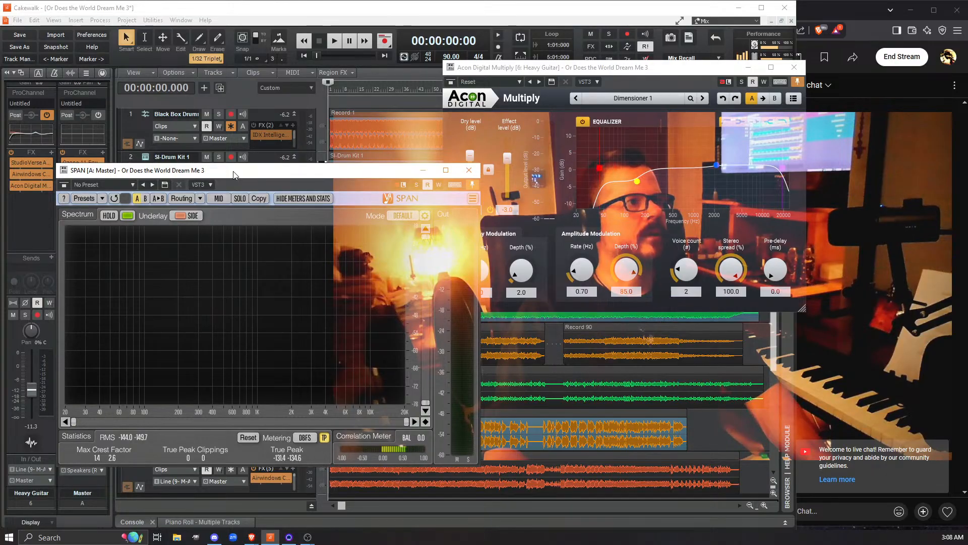
{"action": "left_click_drag", "start_coordinate": [234, 175], "coordinate": [225, 70]}
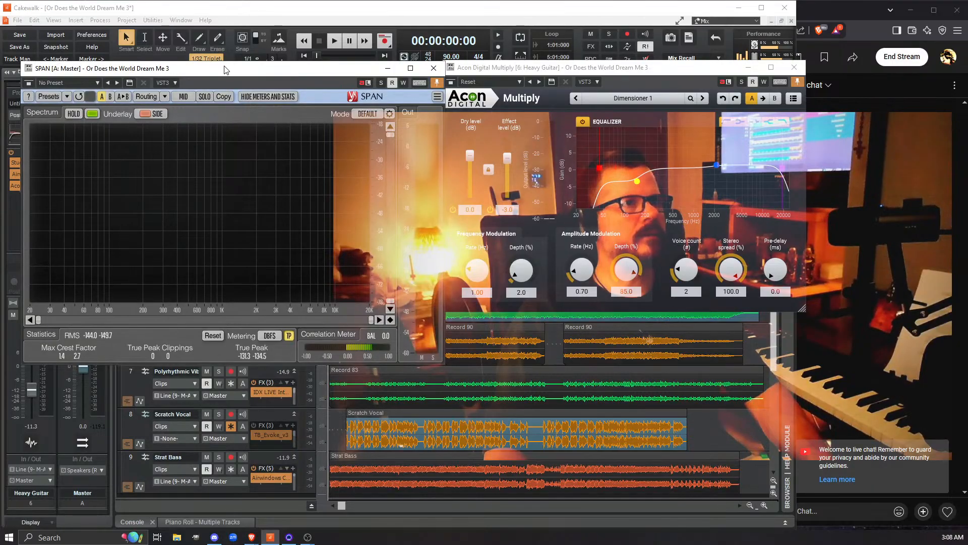
{"action": "left_click_drag", "start_coordinate": [587, 71], "coordinate": [616, 77]}
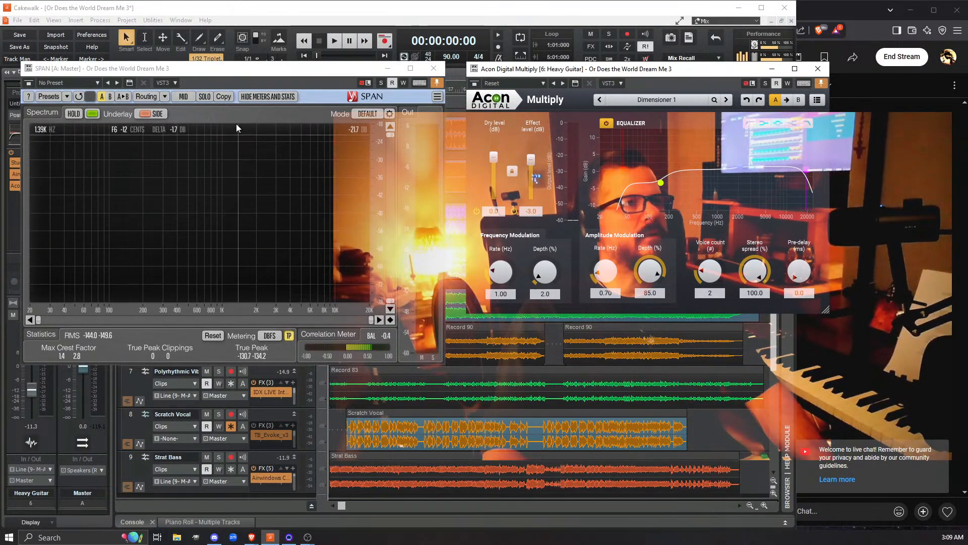
Step: Close the Acon Digital Multiply window and move the Master's SPAN window over the clips, clear of the track controls
{"action": "left_click", "coordinate": [229, 69]}
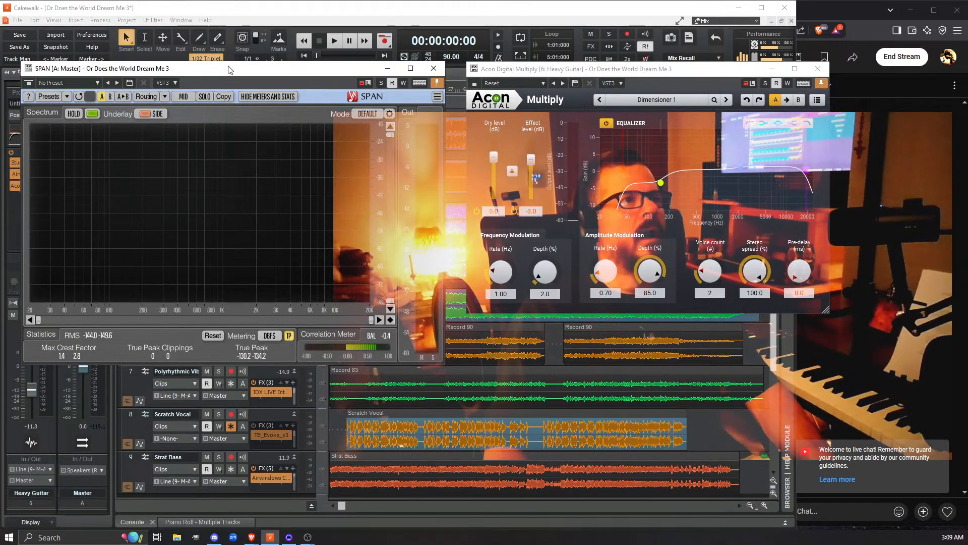
{"action": "left_click_drag", "start_coordinate": [252, 72], "coordinate": [662, 185]}
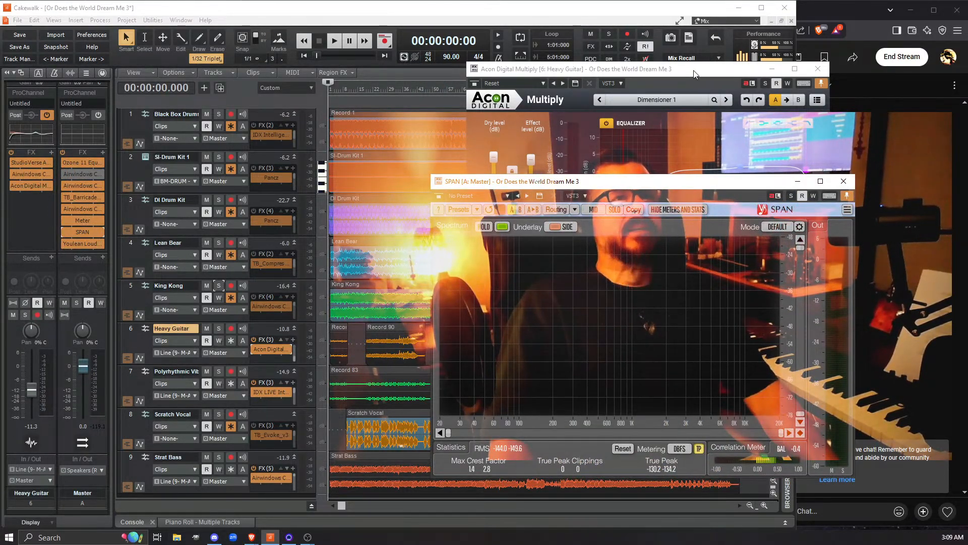
{"action": "left_click", "coordinate": [817, 68]}
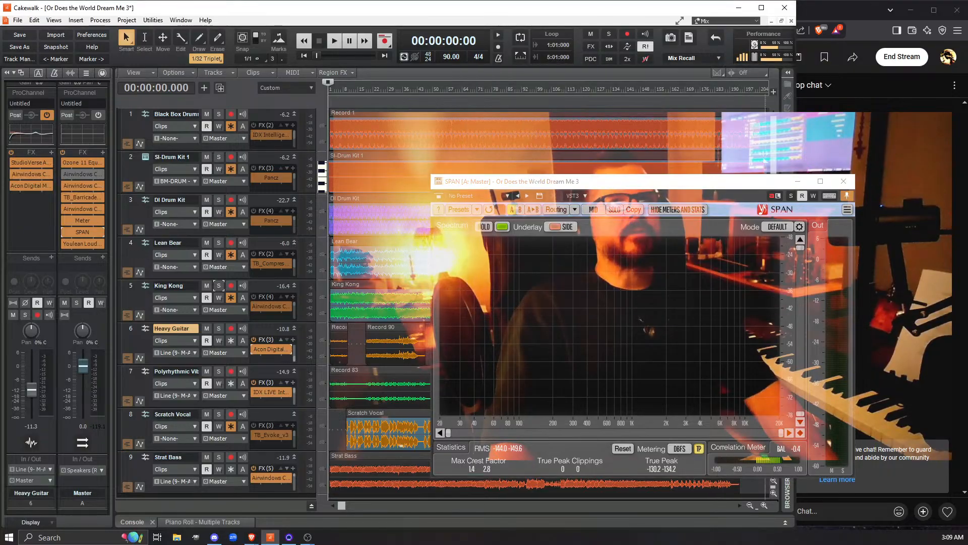
{"action": "left_click_drag", "start_coordinate": [639, 185], "coordinate": [557, 104]}
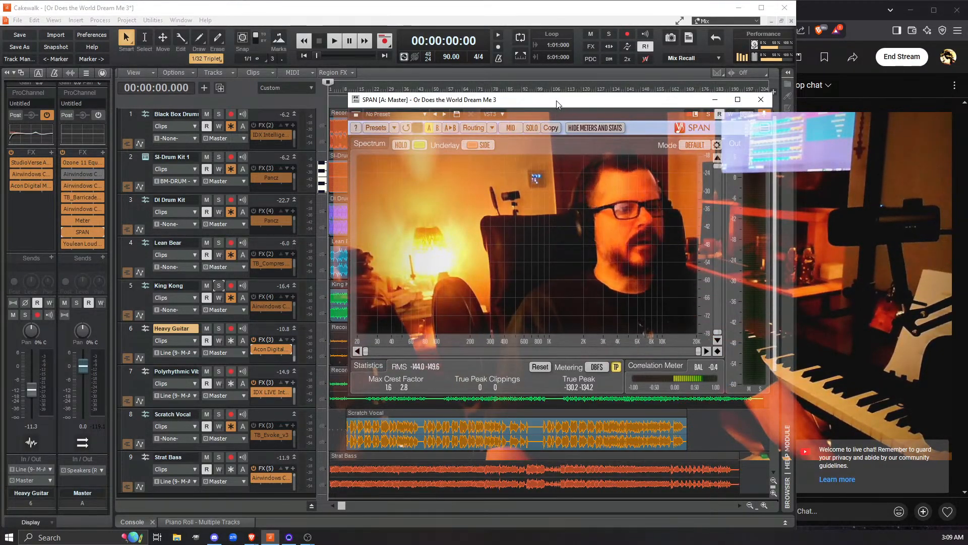
{"action": "left_click_drag", "start_coordinate": [557, 104], "coordinate": [690, 136]}
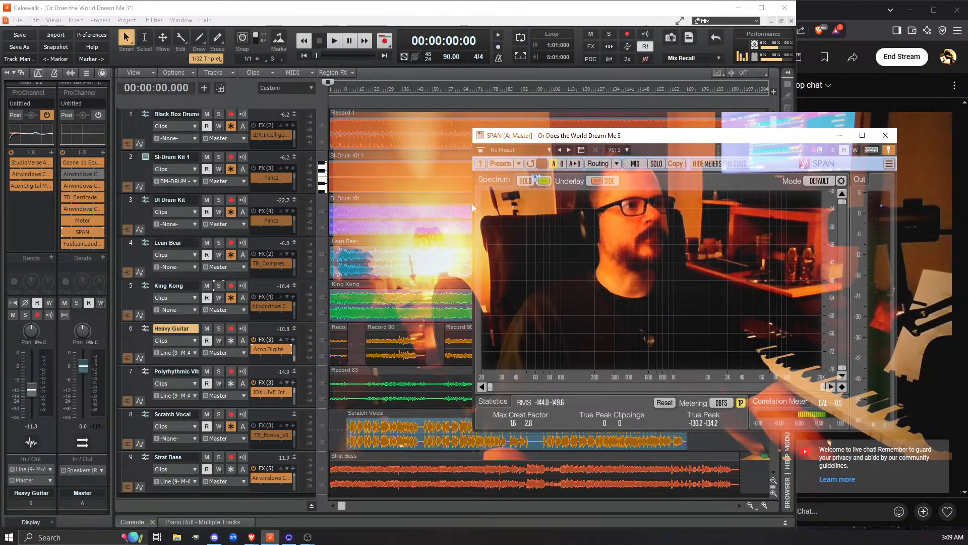
Step: Move the Master's SPAN window clear of the track solo buttons and set its routing to Mid-Side Stereo
{"action": "left_click_drag", "start_coordinate": [473, 207], "coordinate": [388, 220]}
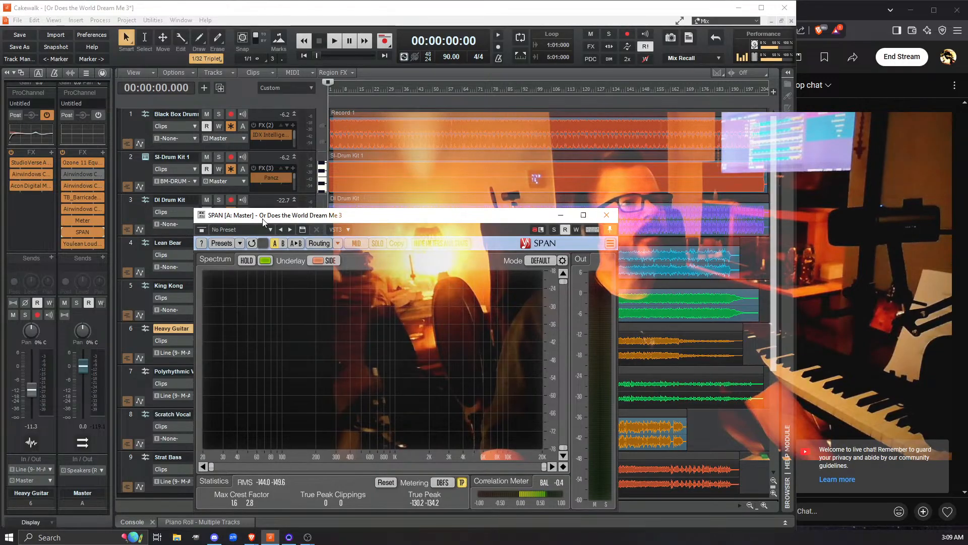
{"action": "left_click_drag", "start_coordinate": [263, 221], "coordinate": [310, 224]}
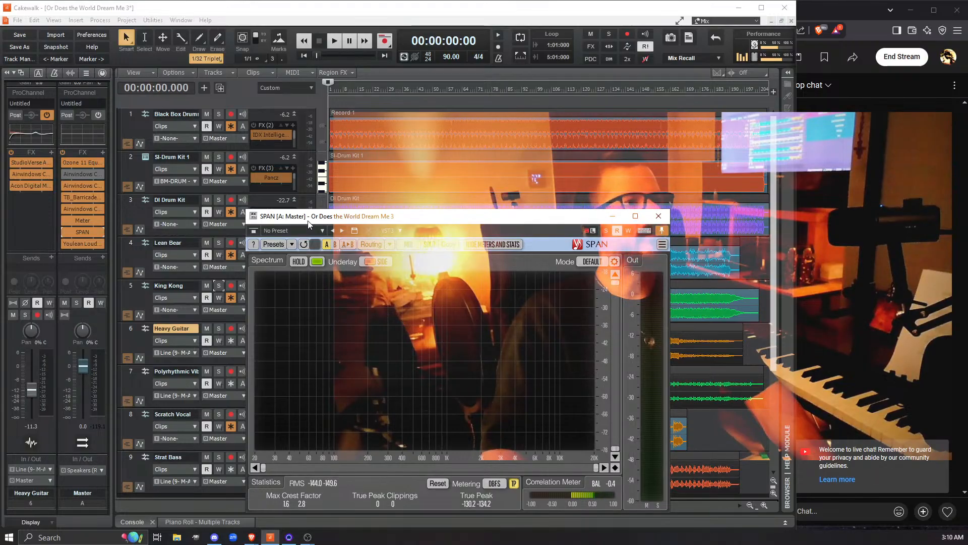
{"action": "left_click_drag", "start_coordinate": [313, 224], "coordinate": [322, 226]}
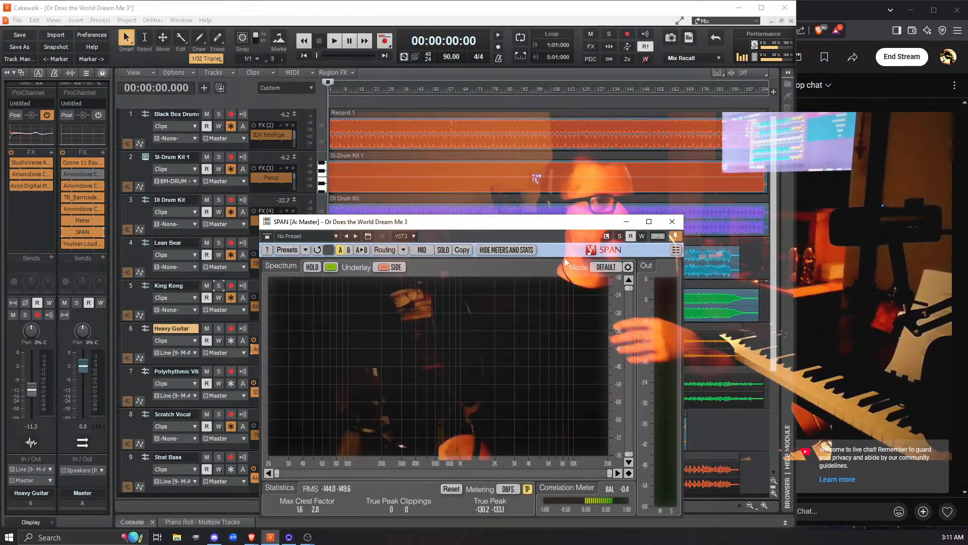
{"action": "left_click", "coordinate": [403, 250]}
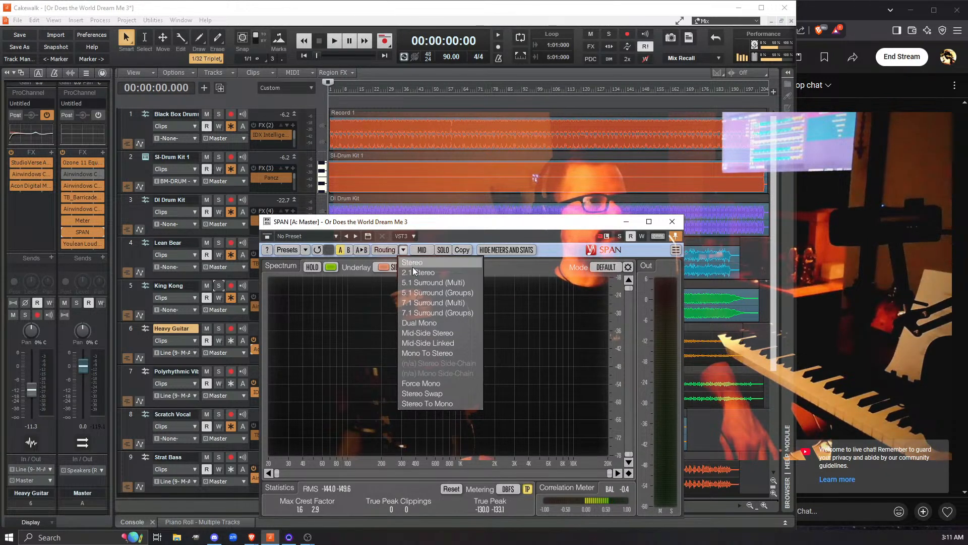
{"action": "left_click", "coordinate": [431, 332]}
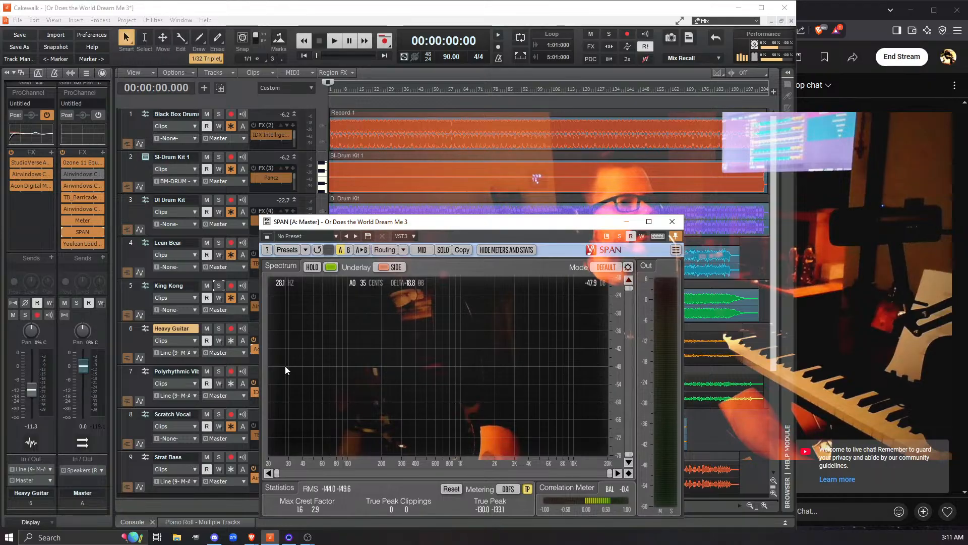
Step: Play the full mix from the start three times and examine its mid and side spectrum in SPAN
{"action": "key", "text": "space"}
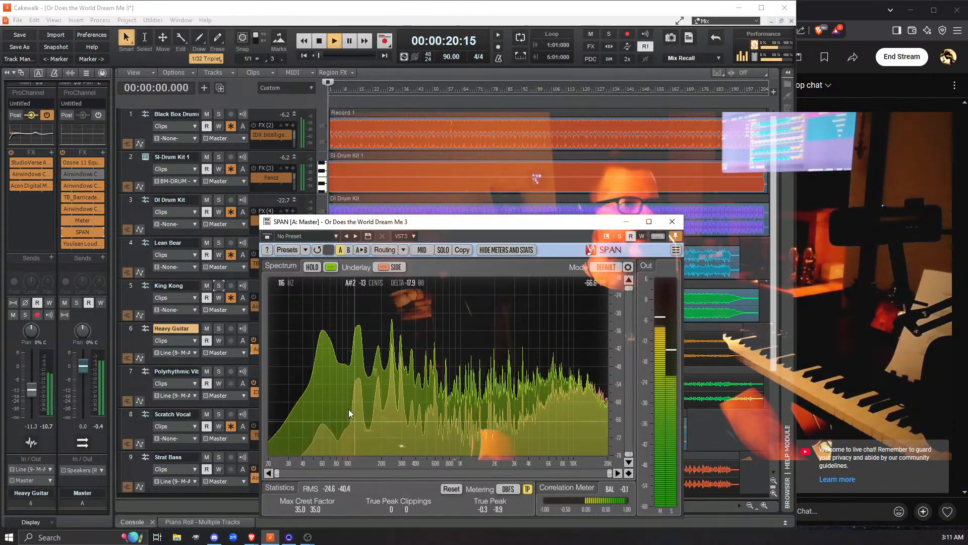
{"action": "key", "text": "space"}
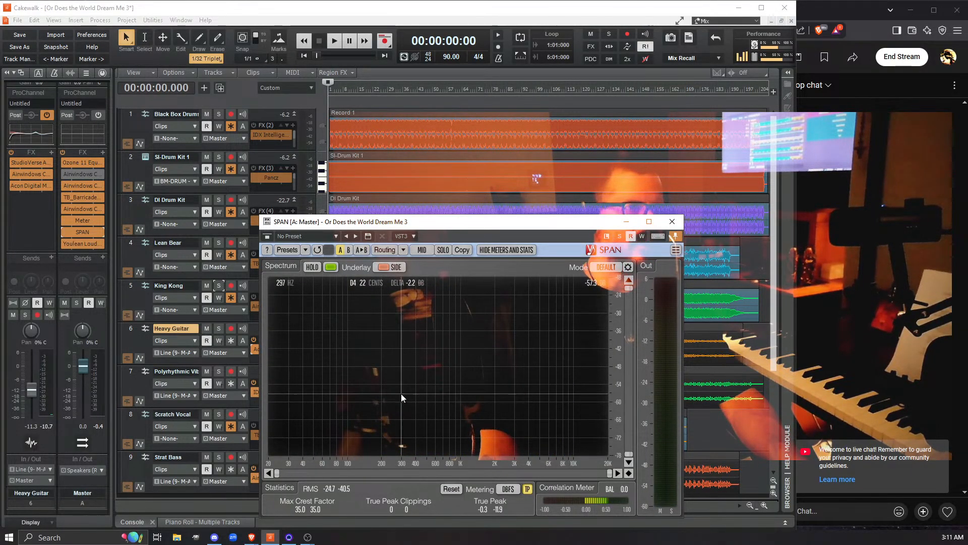
{"action": "key", "text": "space"}
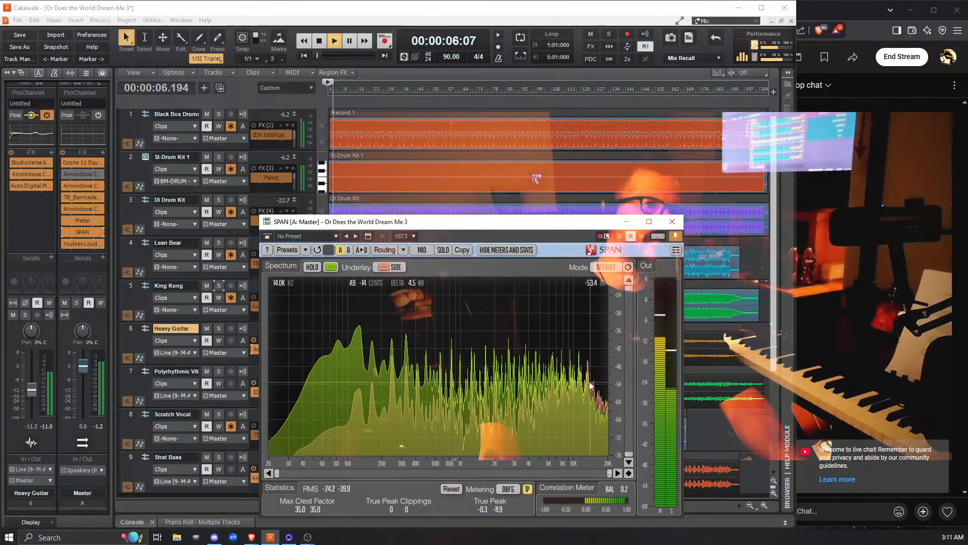
{"action": "key", "text": "space"}
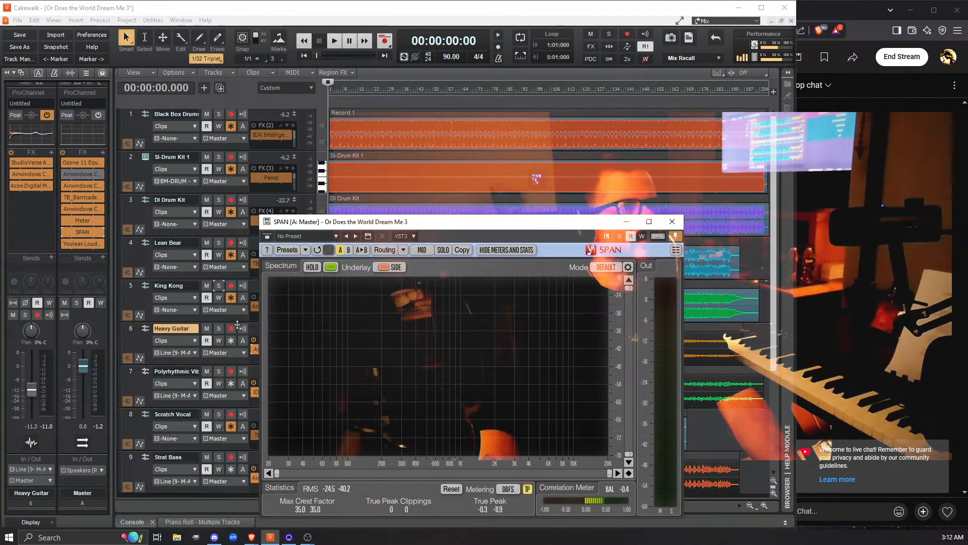
{"action": "key", "text": "space"}
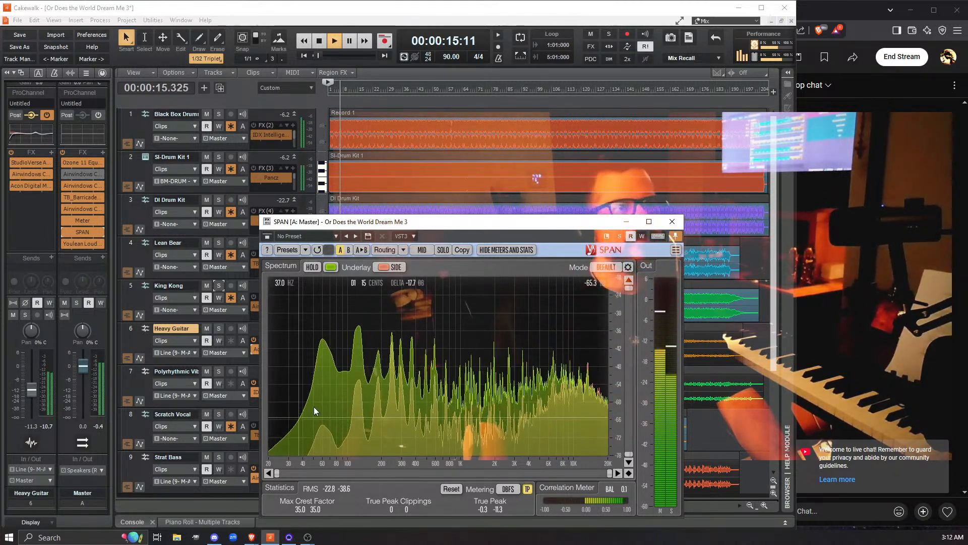
{"action": "key", "text": "space"}
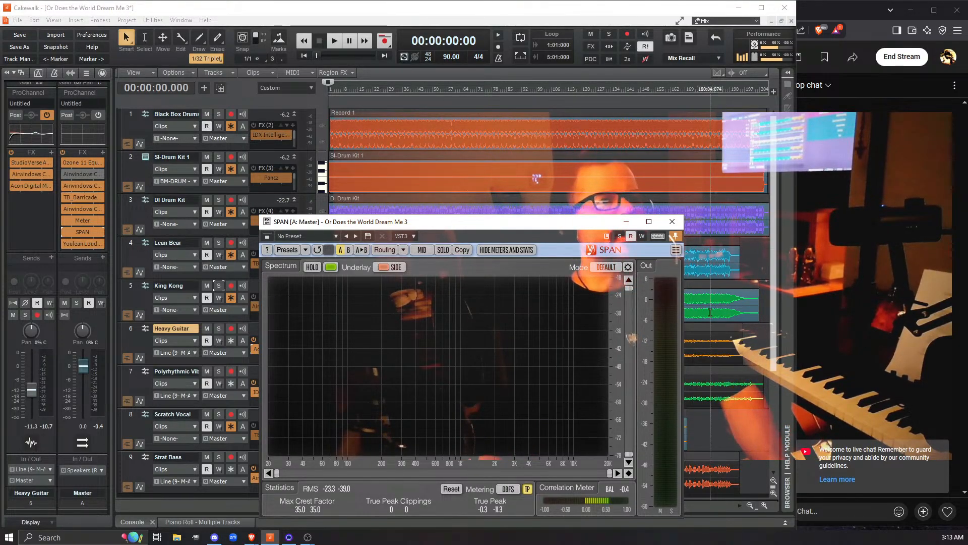
Step: Solo the Heavy Guitar, play it with Acon Digital Multiply bypassed, and re-enable the effect during playback to compare the side spectrum
{"action": "left_click", "coordinate": [217, 329]}
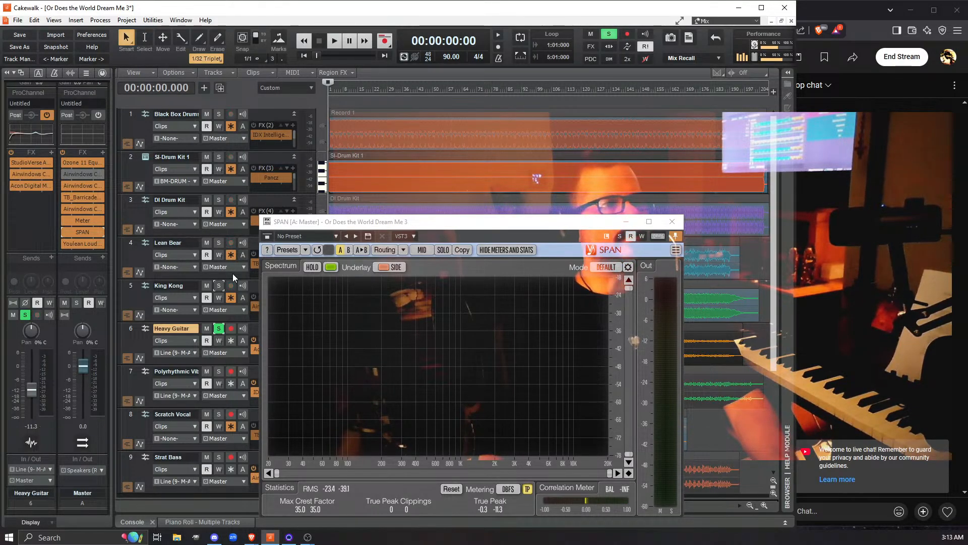
{"action": "key", "text": "space"}
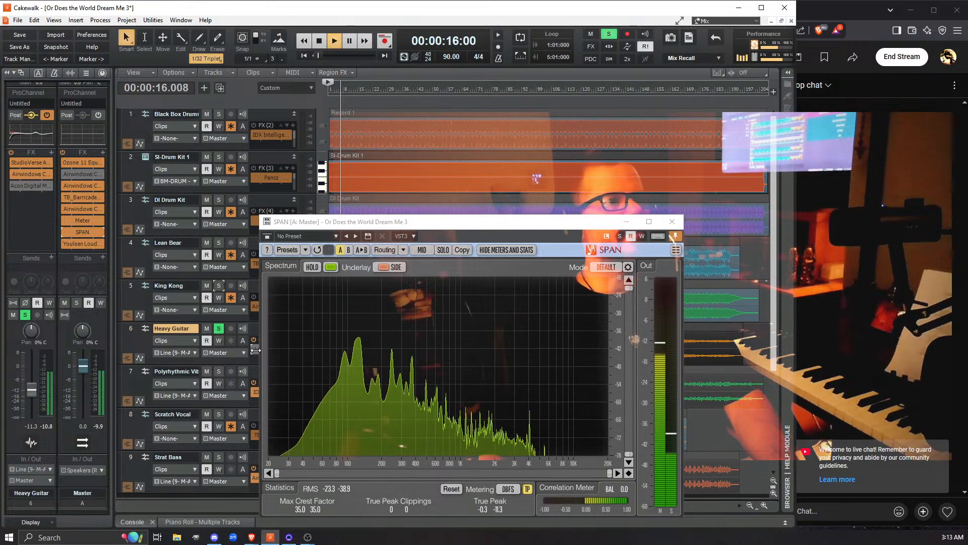
{"action": "key", "text": "space"}
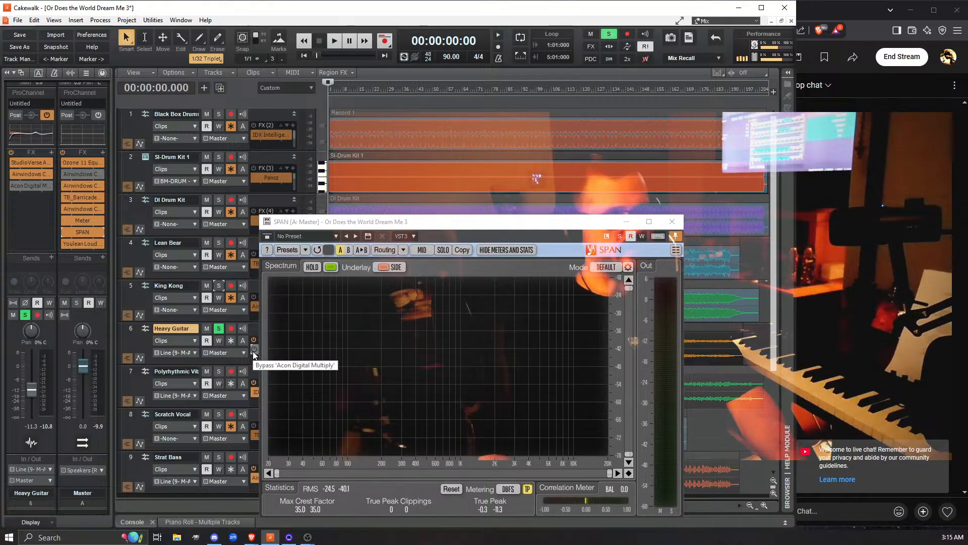
{"action": "key", "text": "space"}
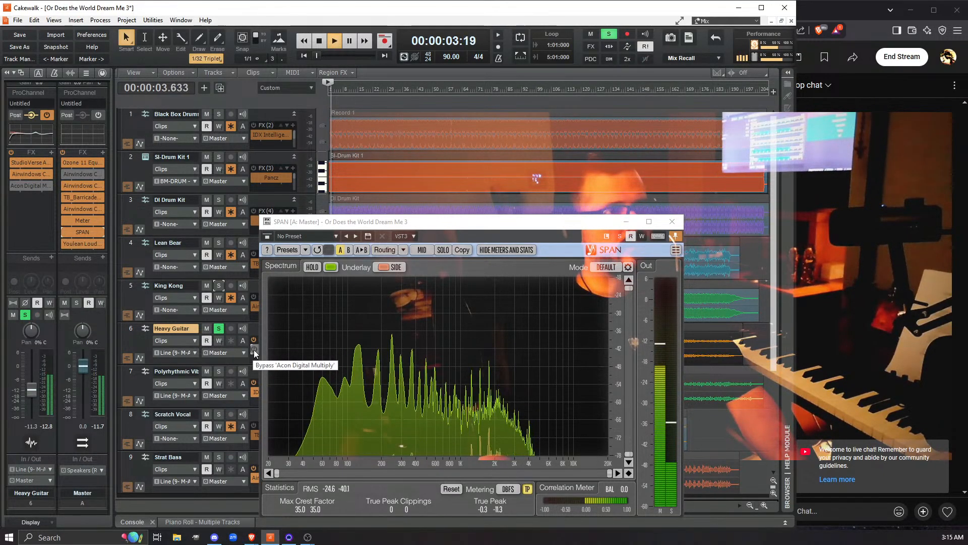
{"action": "left_click", "coordinate": [253, 349]}
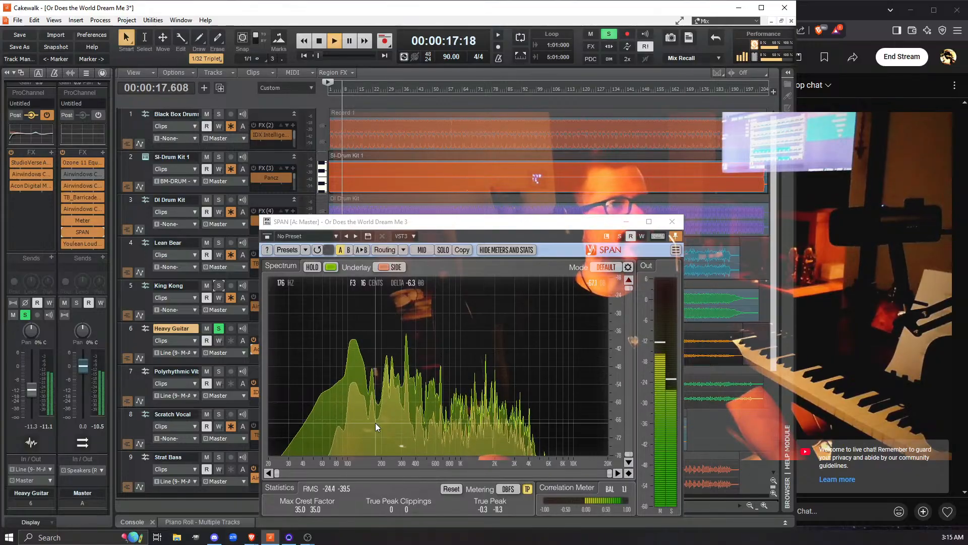
{"action": "key", "text": "space"}
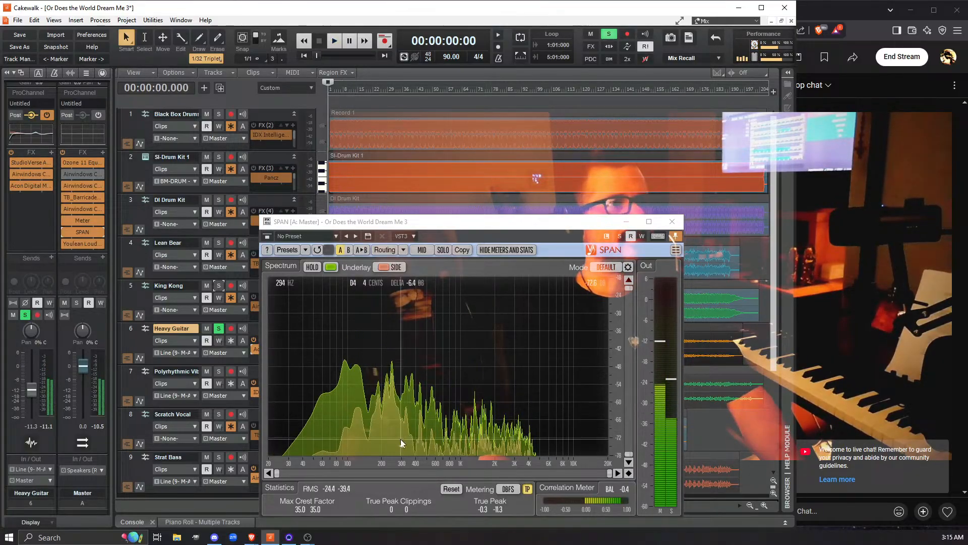
Step: Close the SPAN window and unsolo the Heavy Guitar
{"action": "left_click", "coordinate": [672, 224]}
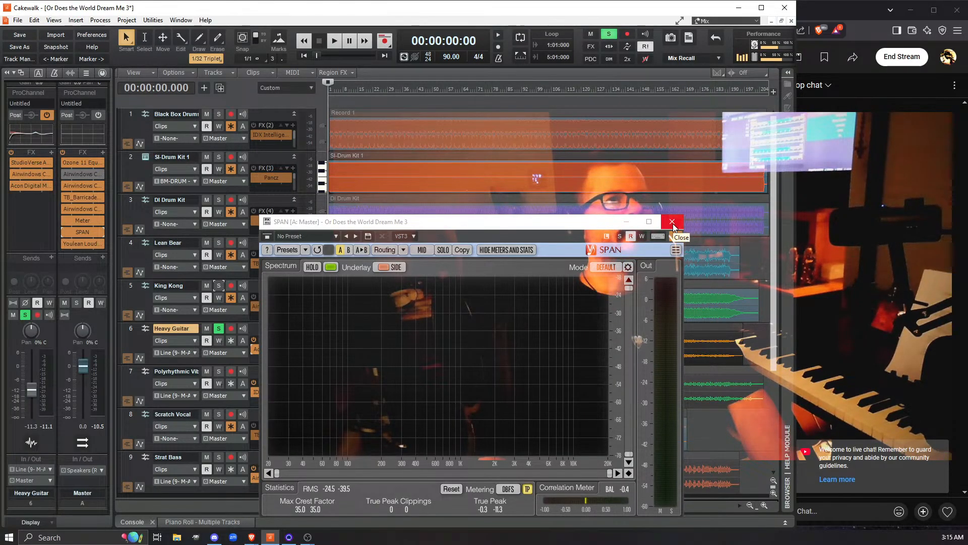
{"action": "left_click", "coordinate": [672, 223]}
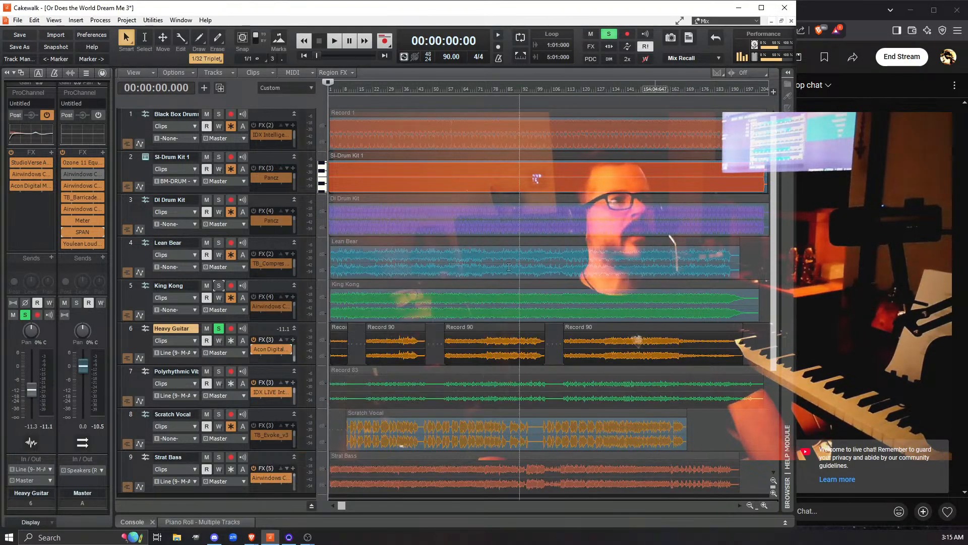
{"action": "left_click", "coordinate": [219, 329]}
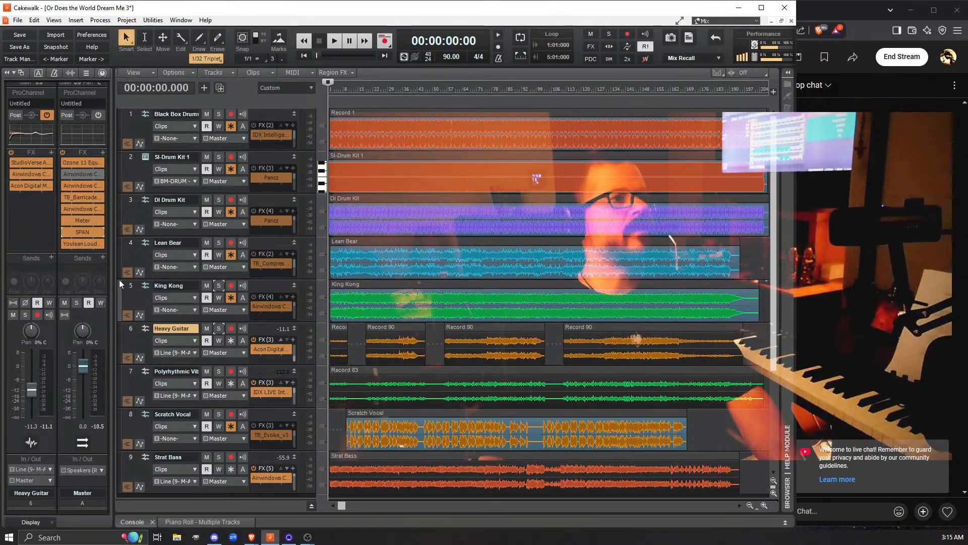
Step: Reopen the Master's SPAN, move it clear of the Strat Bass track, and solo the Strat Bass
{"action": "double_click", "coordinate": [84, 232]}
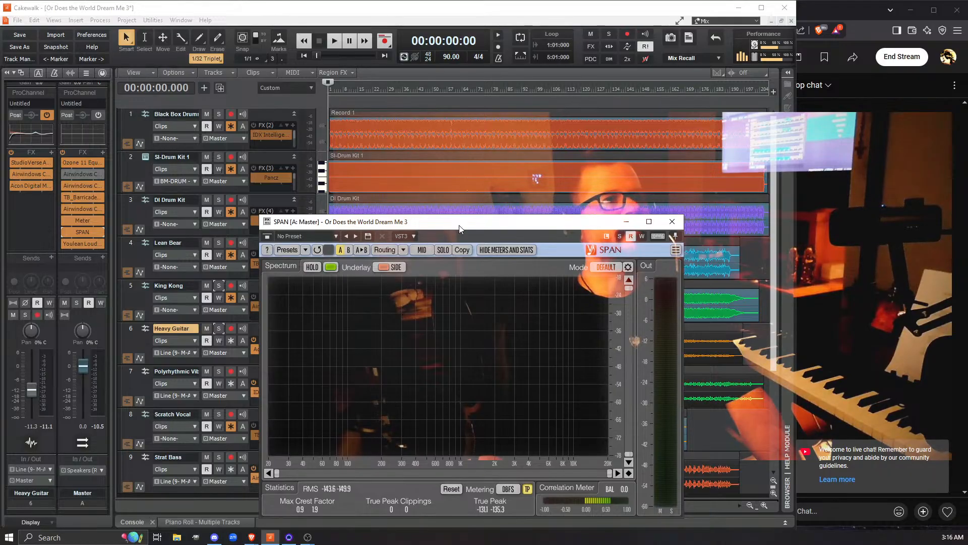
{"action": "left_click_drag", "start_coordinate": [460, 227], "coordinate": [417, 117]}
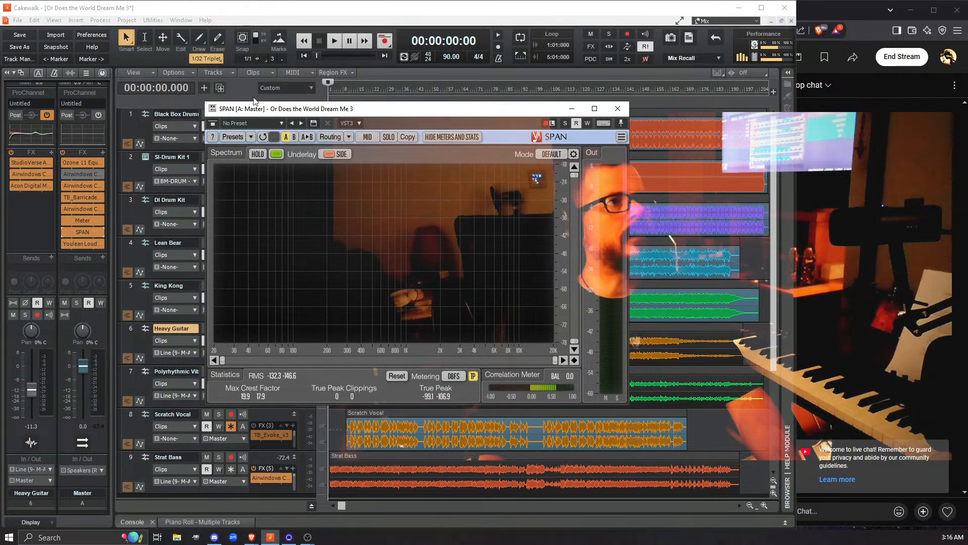
{"action": "left_click_drag", "start_coordinate": [258, 109], "coordinate": [288, 96]}
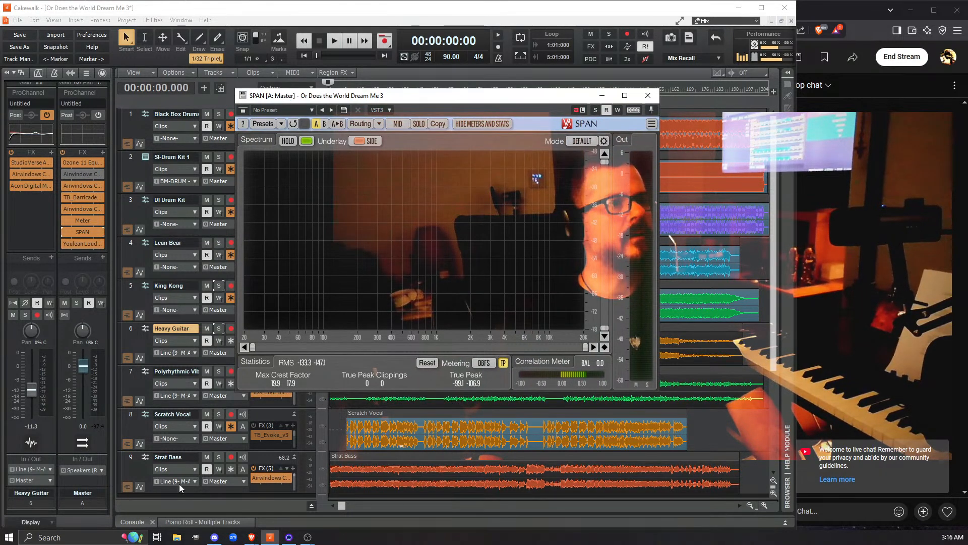
{"action": "left_click", "coordinate": [219, 457]}
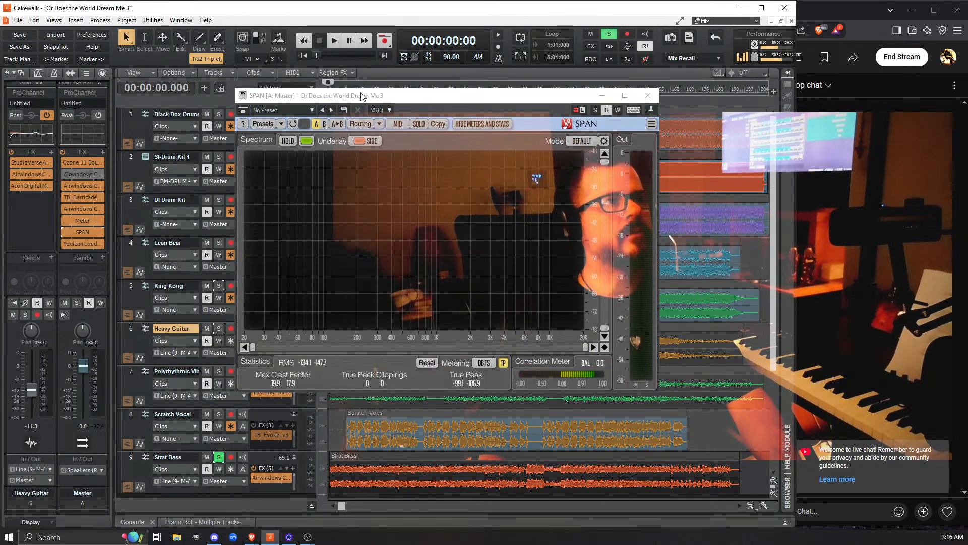
{"action": "left_click_drag", "start_coordinate": [350, 99], "coordinate": [299, 97]}
Step: Play the soloed Strat Bass repeatedly to examine its mid and side spectrum, and close SPAN
{"action": "key", "text": "space"}
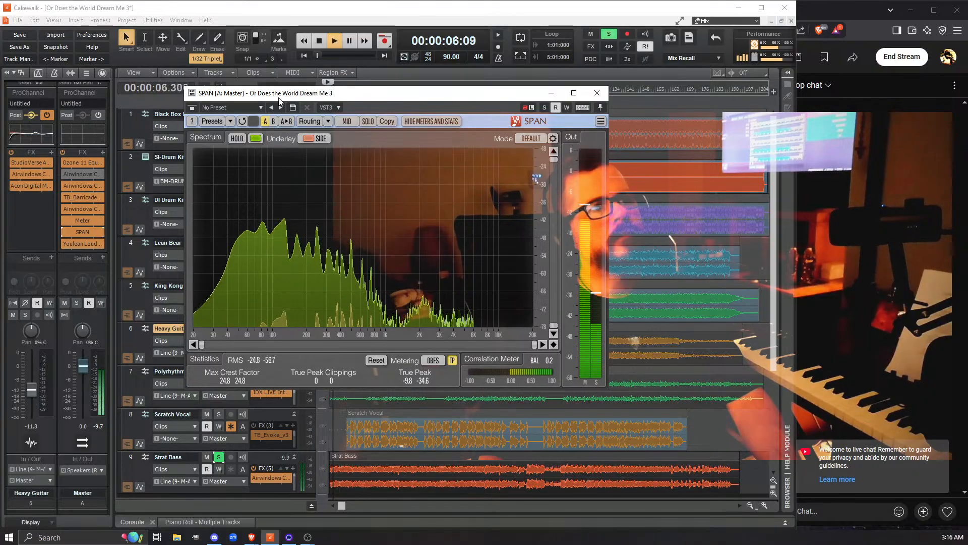
{"action": "key", "text": "space"}
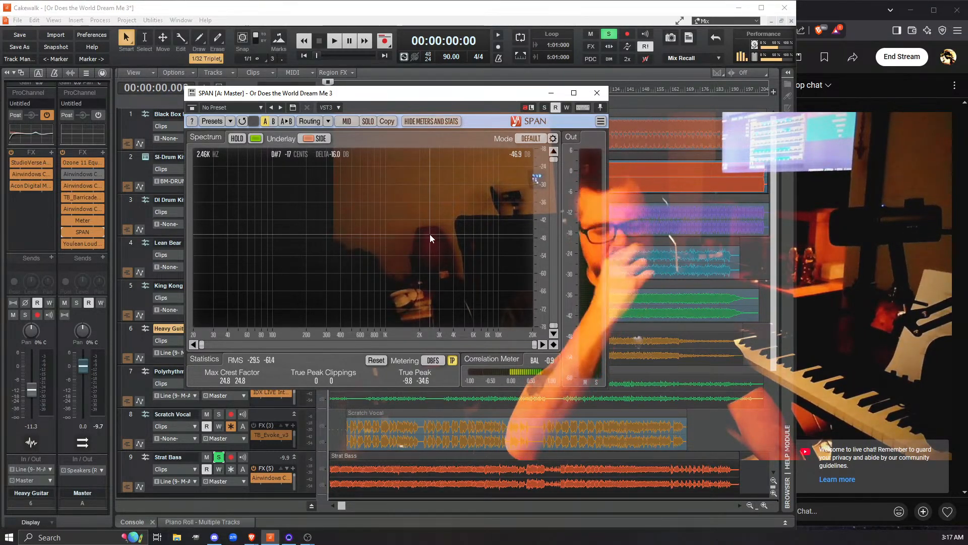
{"action": "key", "text": "space"}
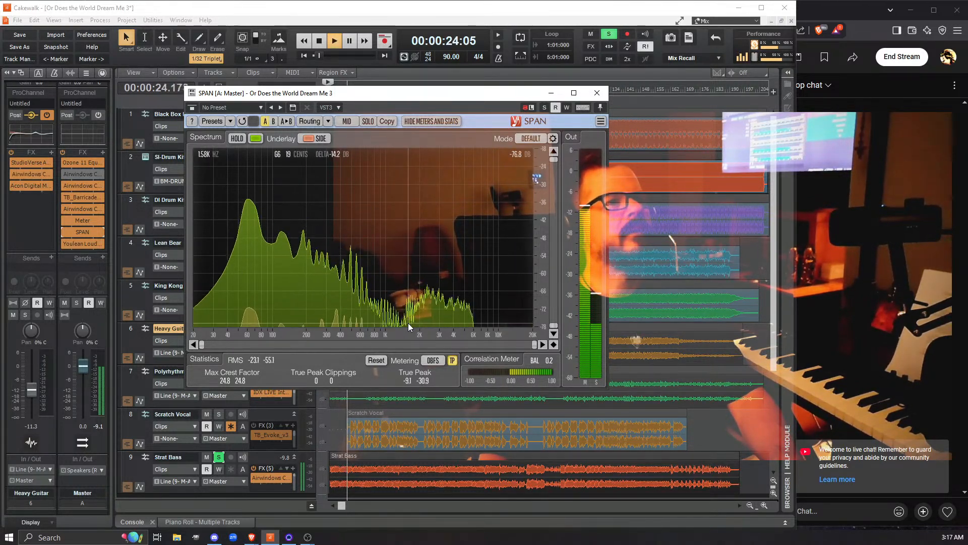
{"action": "key", "text": "space"}
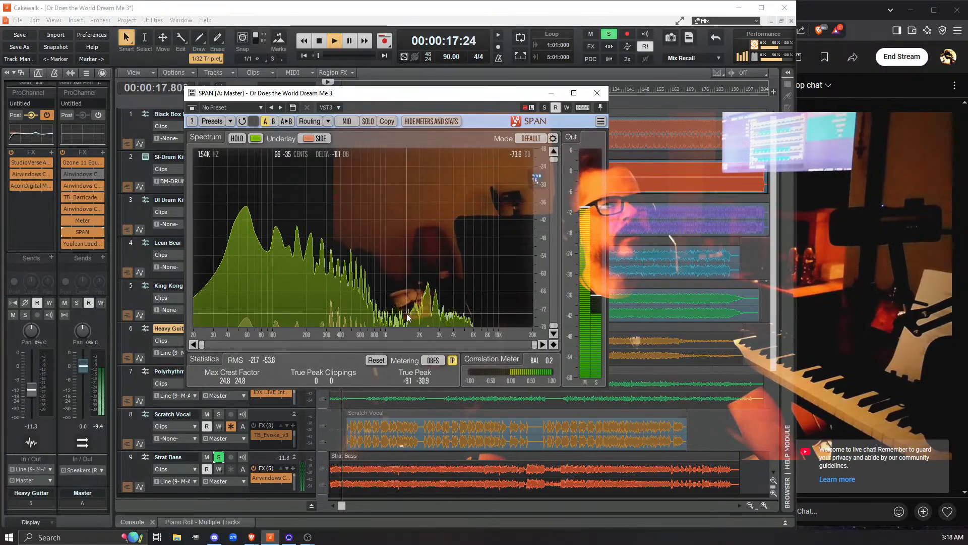
{"action": "key", "text": "space"}
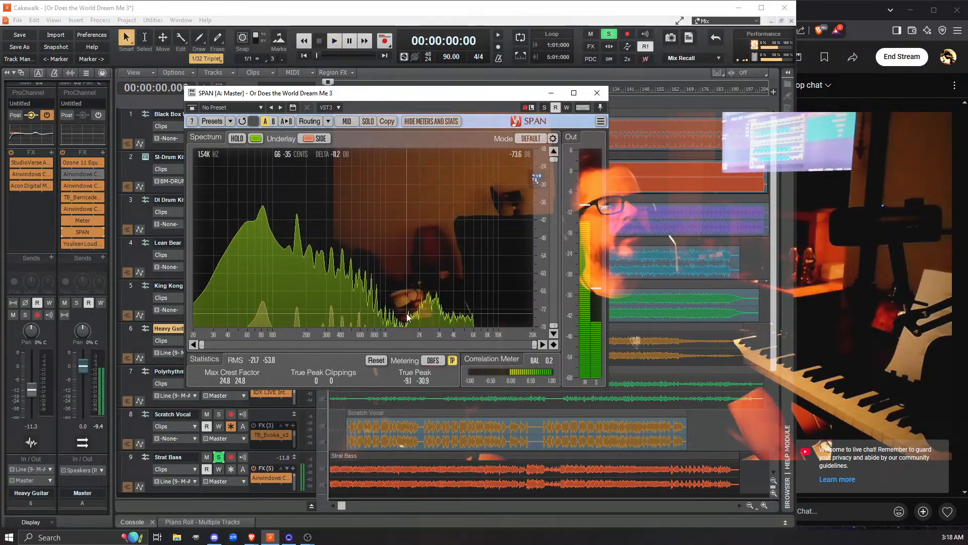
{"action": "left_click", "coordinate": [597, 93]}
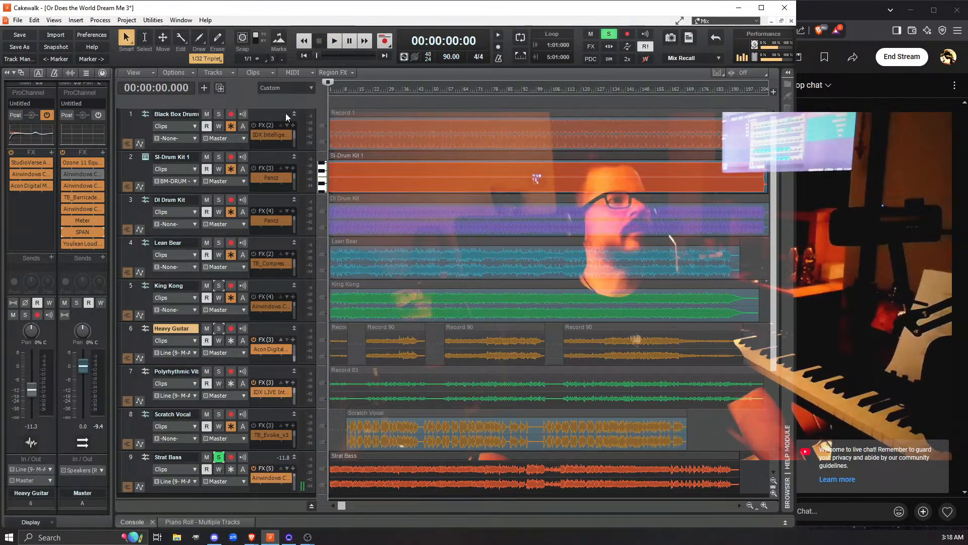
Step: Open the Strat Bass's ProChannel Quadcurve Equalizer and play the soloed bass to examine its spectrum against the EQ curve
{"action": "left_click", "coordinate": [102, 74]}
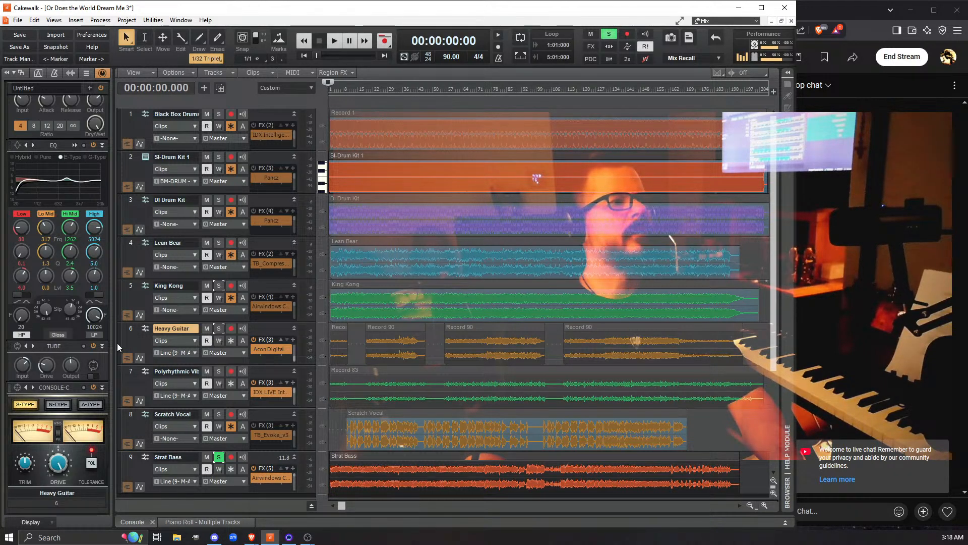
{"action": "left_click", "coordinate": [143, 469]}
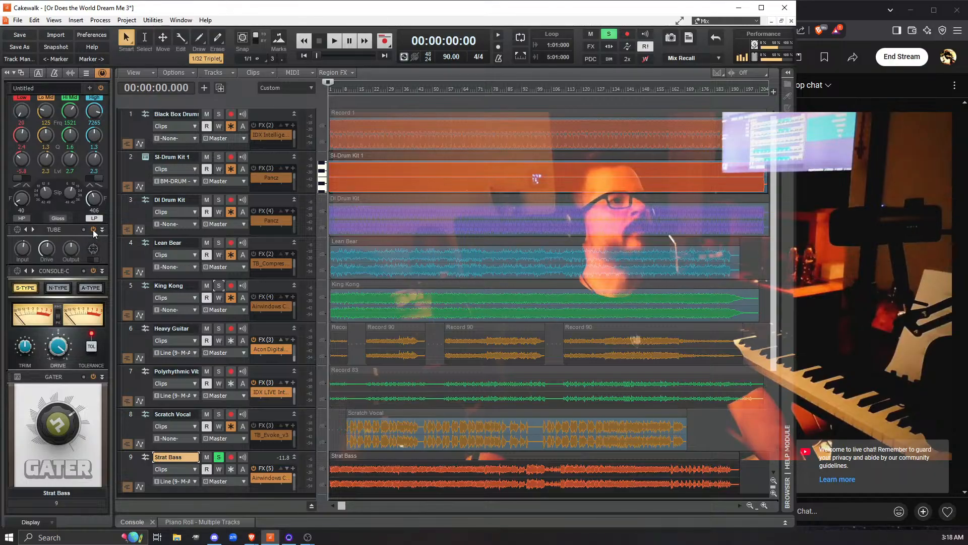
{"action": "scroll", "coordinate": [93, 229], "scroll_direction": "up", "scroll_amount": 3}
{"action": "scroll", "coordinate": [86, 237], "scroll_direction": "up", "scroll_amount": 1}
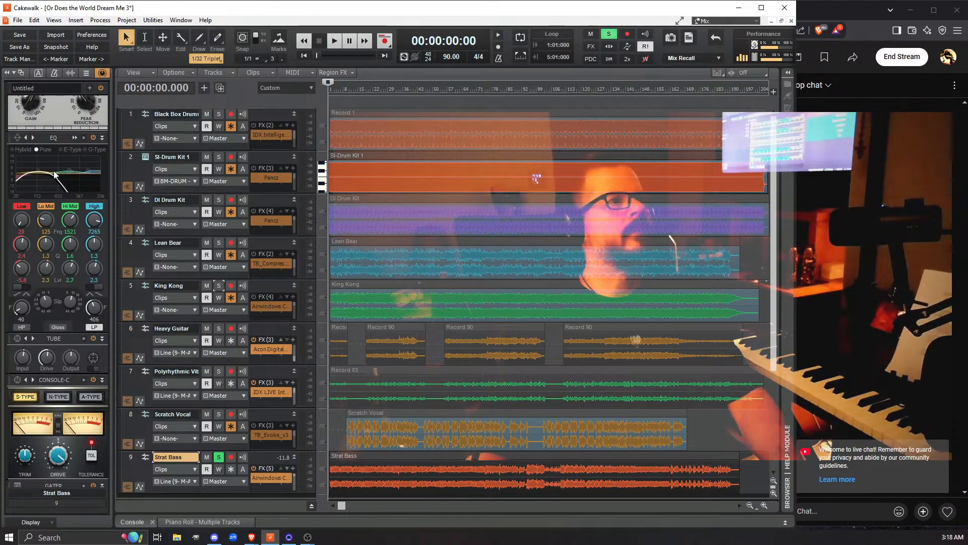
{"action": "left_click", "coordinate": [31, 135]}
{"action": "key", "text": "space"}
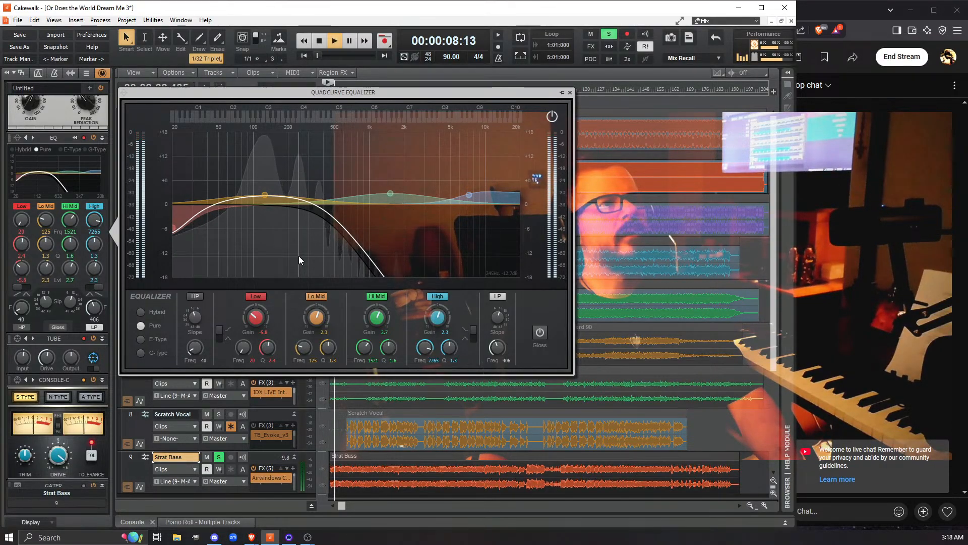
{"action": "key", "text": "space"}
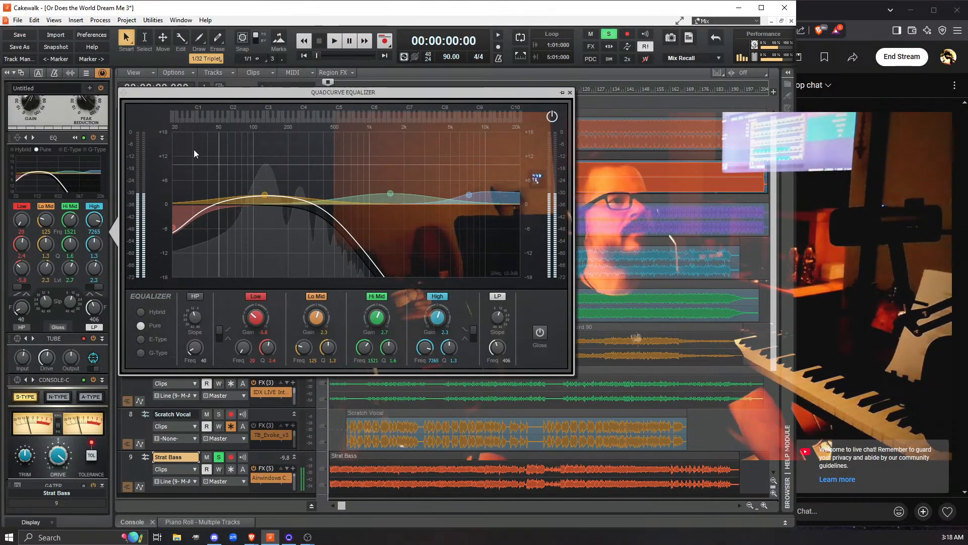
Step: Load the Full reset preset in the Strat Bass equalizer and play the soloed bass to examine its uncorrected spectrum
{"action": "left_click", "coordinate": [19, 139]}
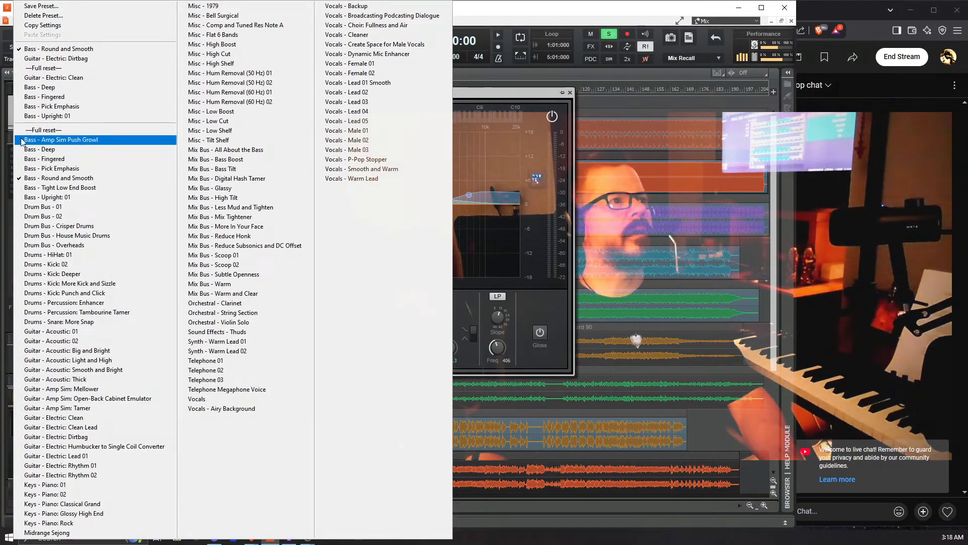
{"action": "left_click", "coordinate": [45, 130]}
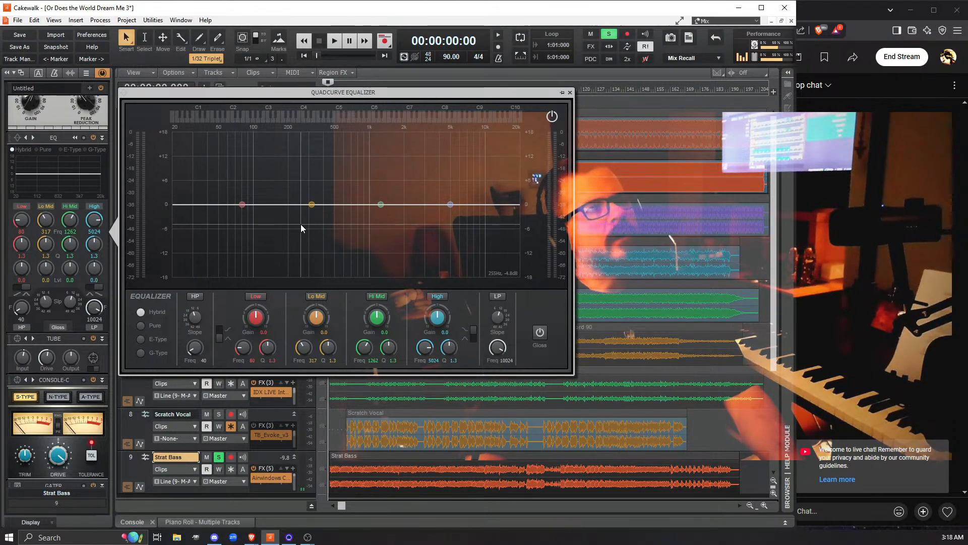
{"action": "key", "text": "space"}
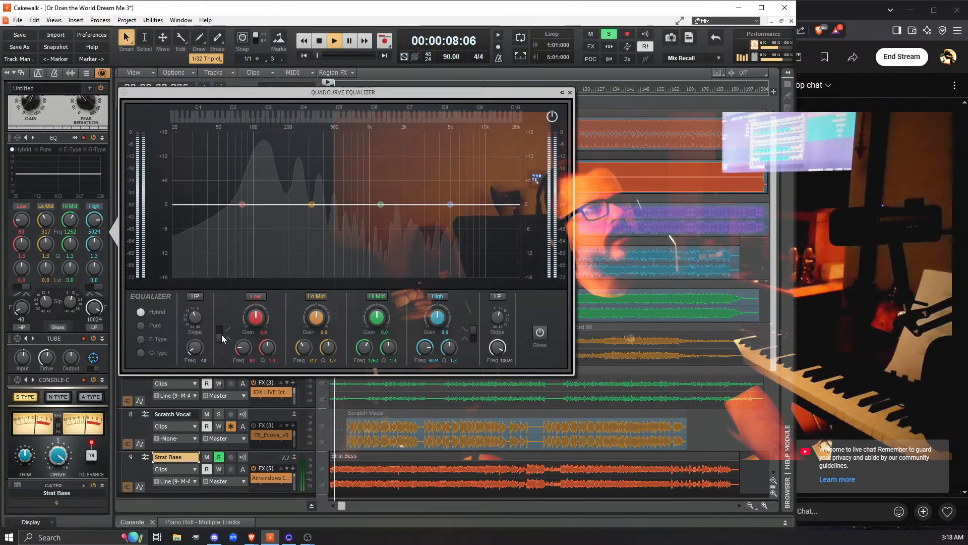
{"action": "key", "text": "space"}
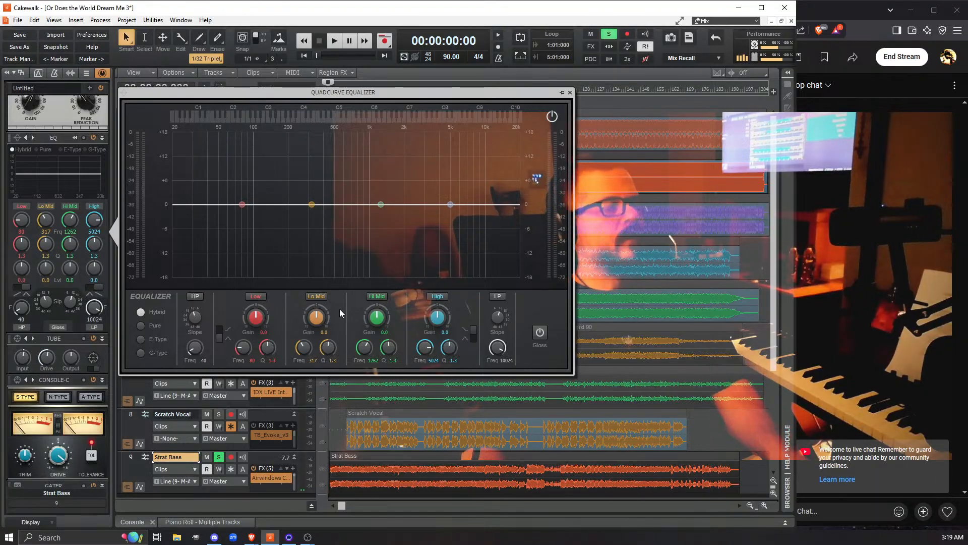
Step: Shape the Low band into a low-shelf cut at 20 Hz with -18.0 dB gain and a Q of 1.1
{"action": "left_click", "coordinate": [242, 204]}
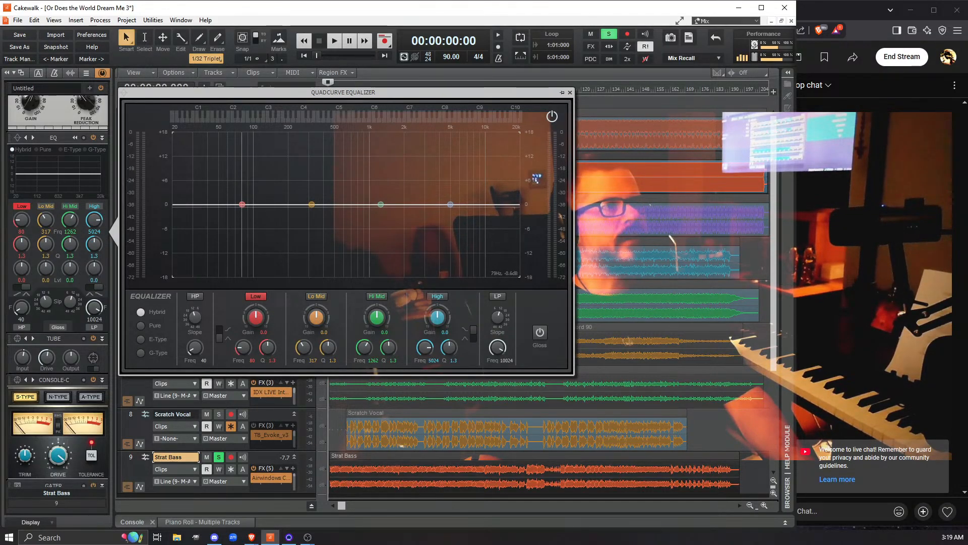
{"action": "left_click_drag", "start_coordinate": [243, 204], "coordinate": [224, 248]}
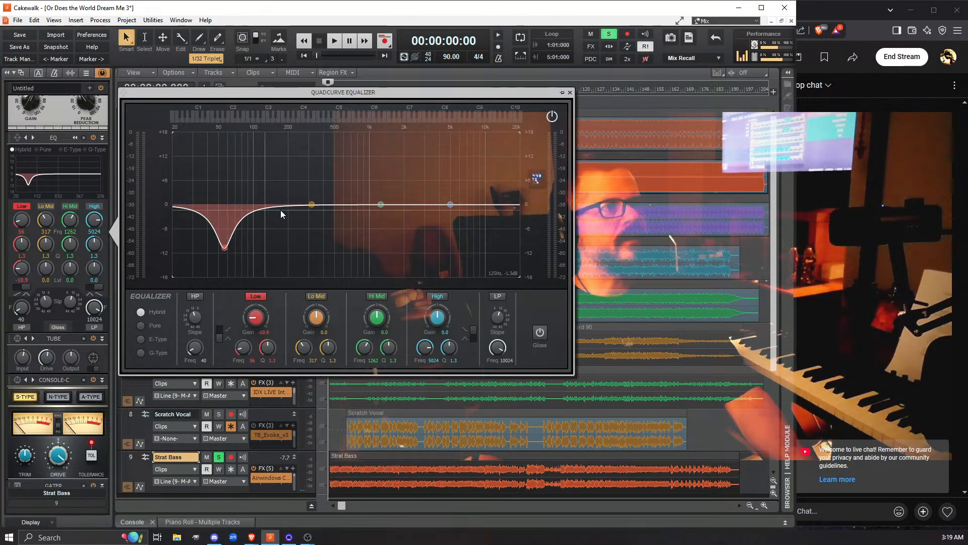
{"action": "left_click", "coordinate": [219, 330]}
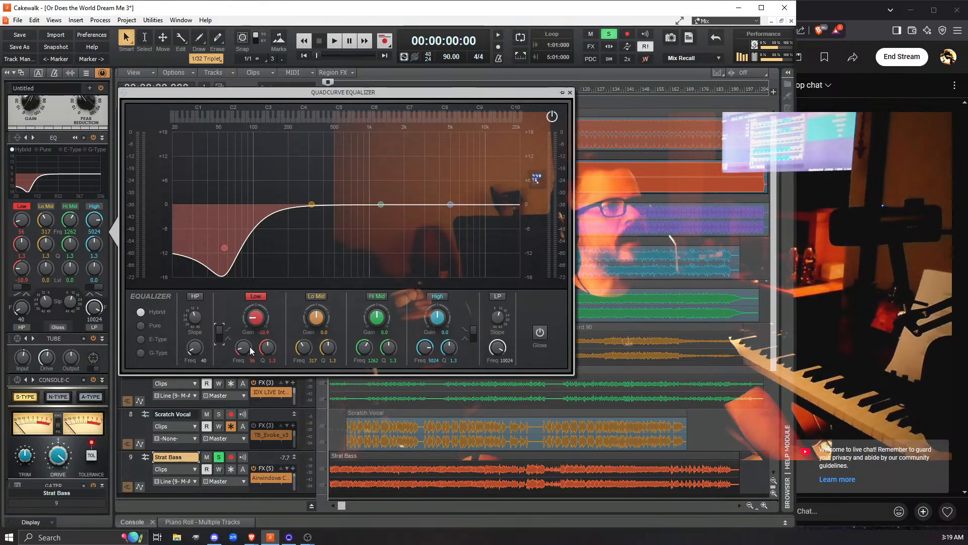
{"action": "left_click_drag", "start_coordinate": [267, 353], "coordinate": [267, 359]}
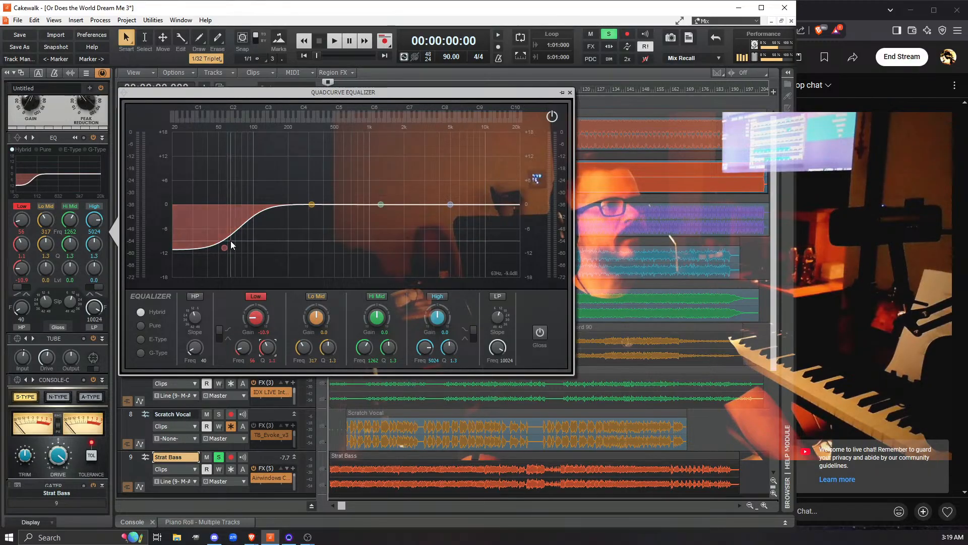
{"action": "left_click_drag", "start_coordinate": [225, 248], "coordinate": [174, 276]}
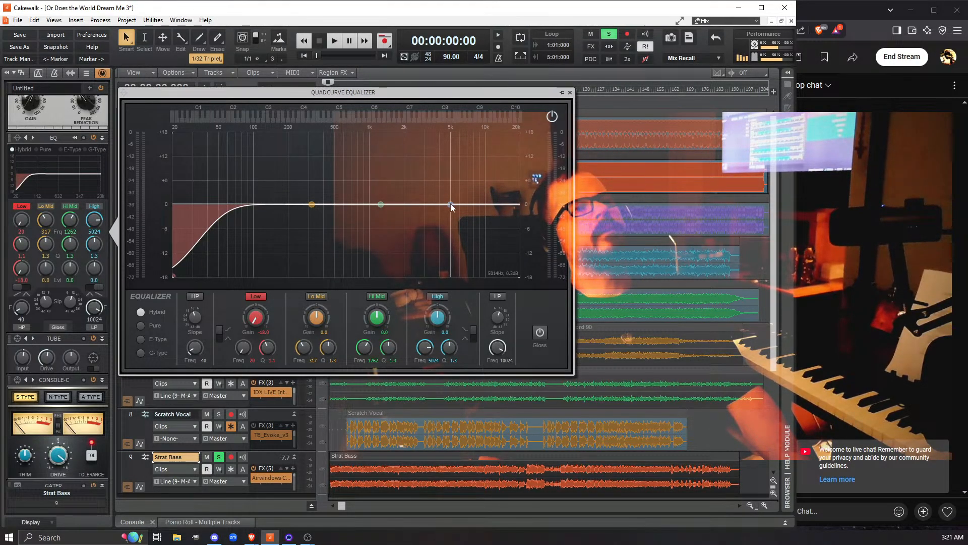
Step: Shape the High band into a high-shelf cut at 4865 Hz with -18.0 dB gain and a Q of 1.1
{"action": "left_click_drag", "start_coordinate": [450, 204], "coordinate": [461, 271]}
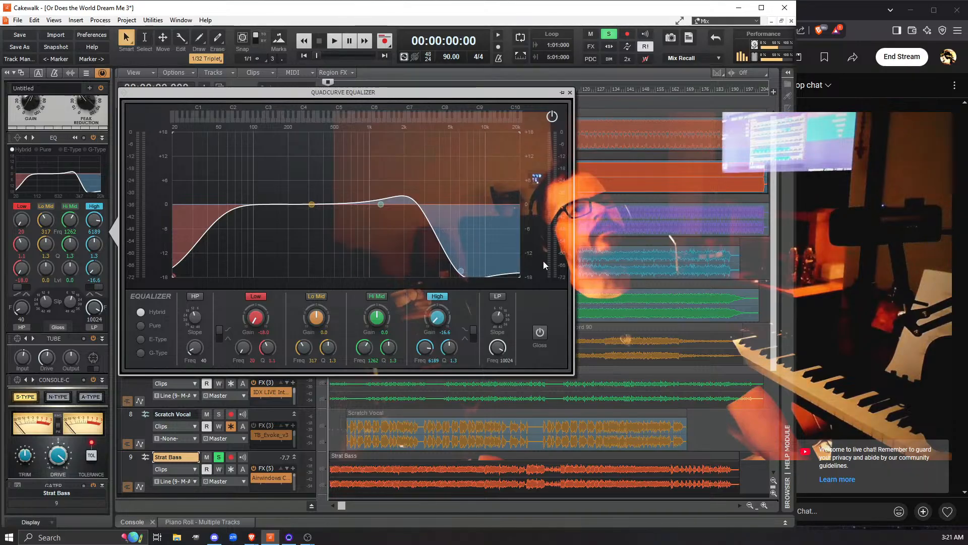
{"action": "mouse_move", "coordinate": [452, 347]}
{"action": "left_mouse_down"}
{"action": "mouse_move", "coordinate": [452, 316]}
{"action": "mouse_move", "coordinate": [452, 338]}
{"action": "left_mouse_up"}
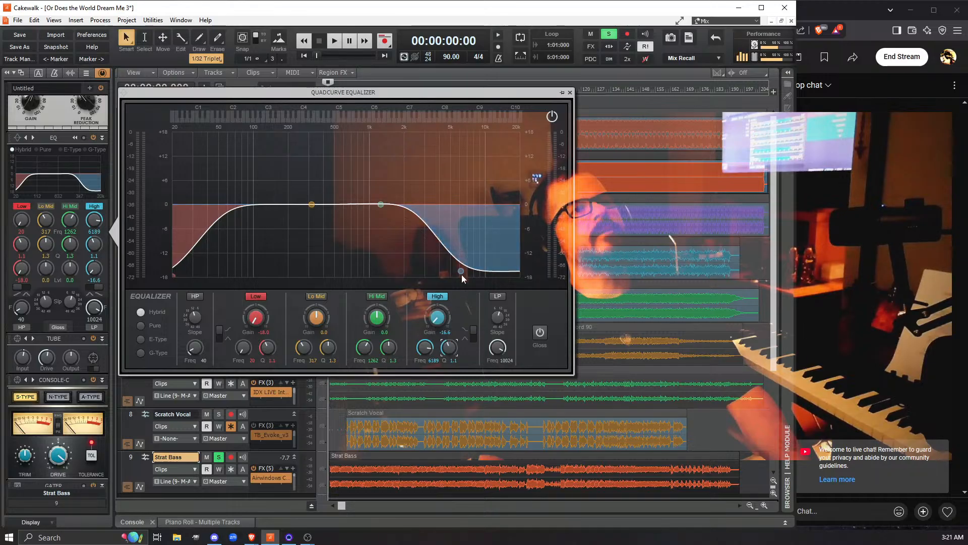
{"action": "mouse_move", "coordinate": [461, 271]}
{"action": "left_mouse_down"}
{"action": "mouse_move", "coordinate": [432, 275]}
{"action": "mouse_move", "coordinate": [465, 275]}
{"action": "mouse_move", "coordinate": [449, 276]}
{"action": "left_mouse_up"}
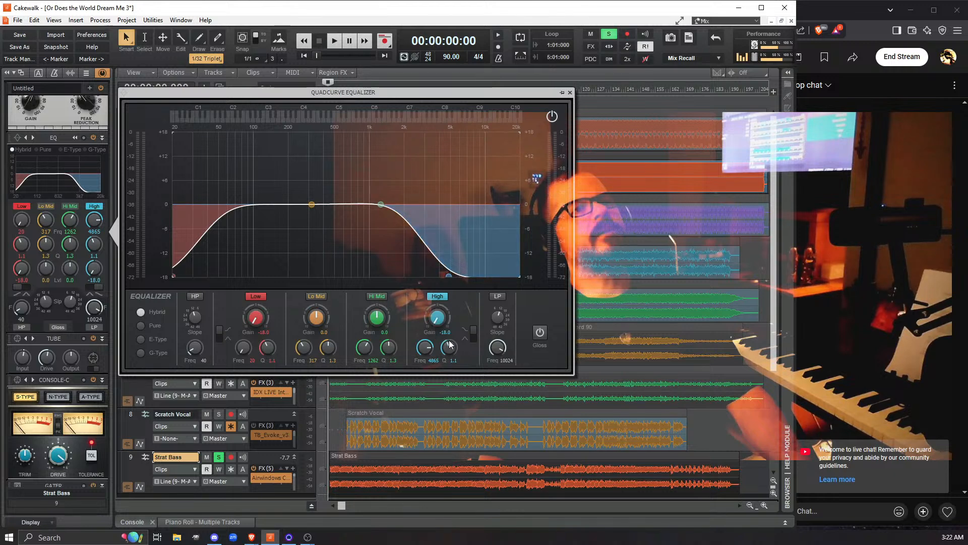
Step: Try the High band at 4228 Hz, -17.6 dB and Q 5.4, with Hi Mid at 792 Hz and 0.3 dB, and play the bass
{"action": "left_click_drag", "start_coordinate": [450, 347], "coordinate": [450, 331]}
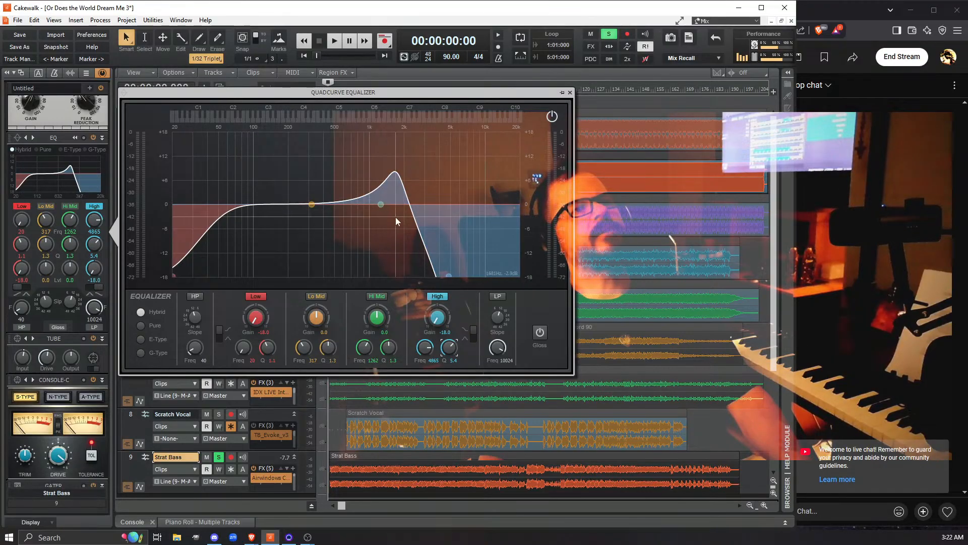
{"action": "left_click_drag", "start_coordinate": [377, 204], "coordinate": [358, 203]}
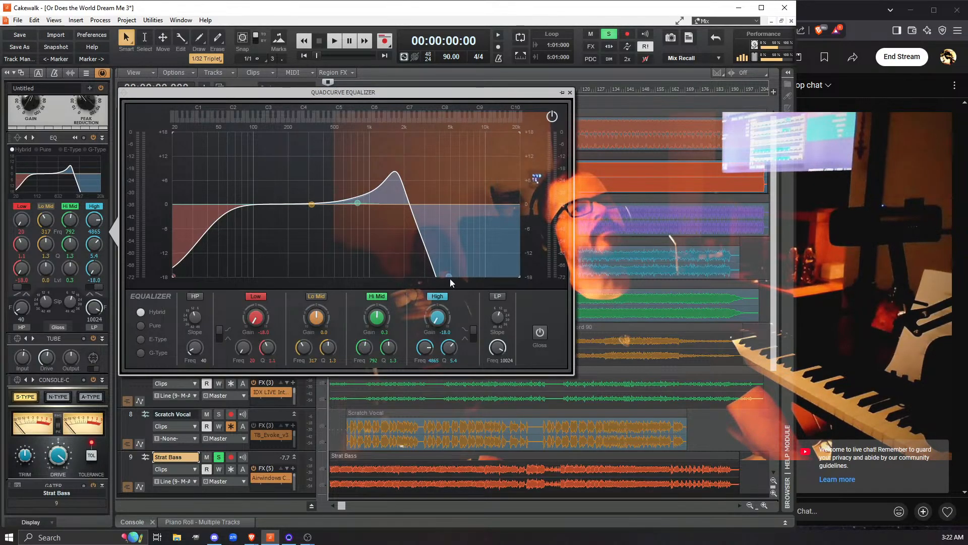
{"action": "left_click_drag", "start_coordinate": [449, 276], "coordinate": [442, 274]}
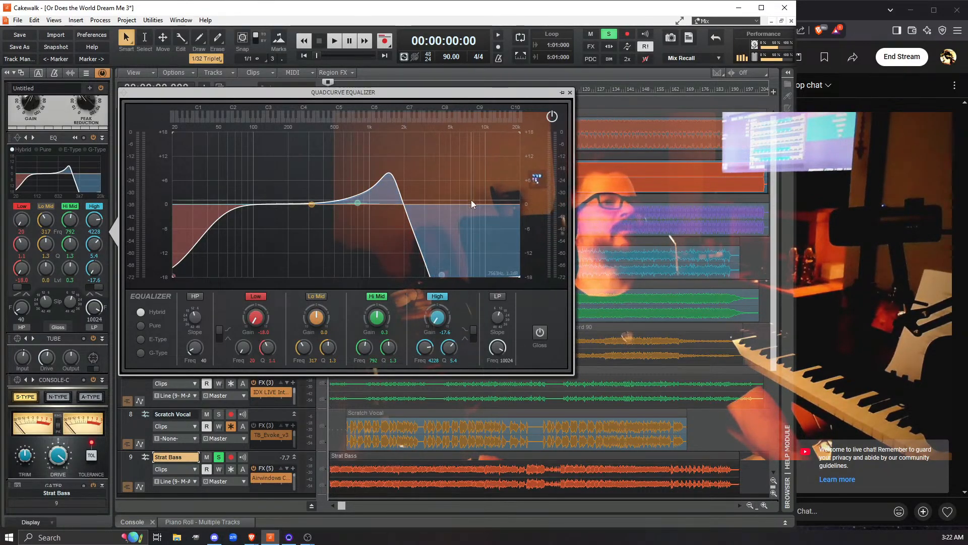
{"action": "key", "text": "space"}
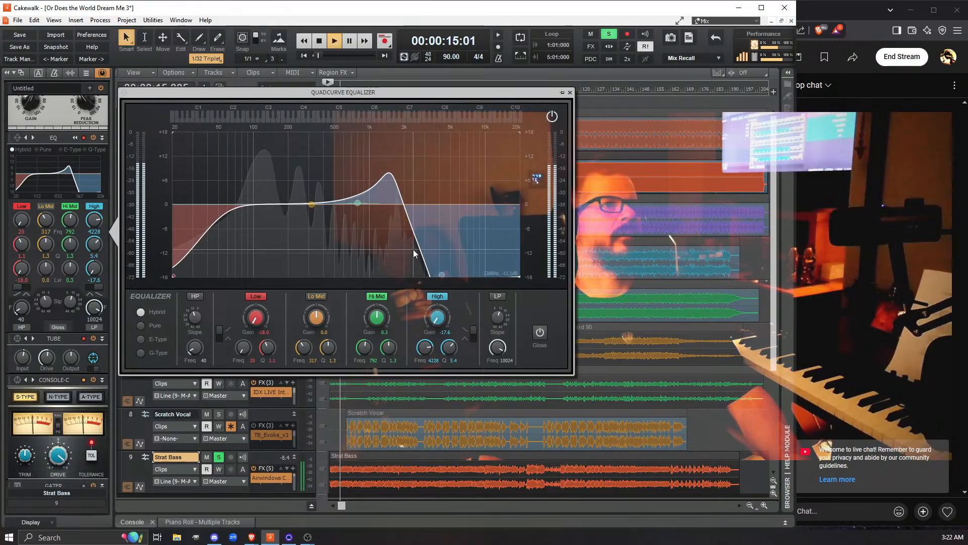
{"action": "key", "text": "space"}
Step: Try the High band at 6507 Hz with Q 1.1 and a 7.3 dB Hi Mid boost at 1389 Hz, and play the soloed bass
{"action": "left_click_drag", "start_coordinate": [449, 347], "coordinate": [449, 354]}
{"action": "left_click_drag", "start_coordinate": [442, 274], "coordinate": [463, 275]}
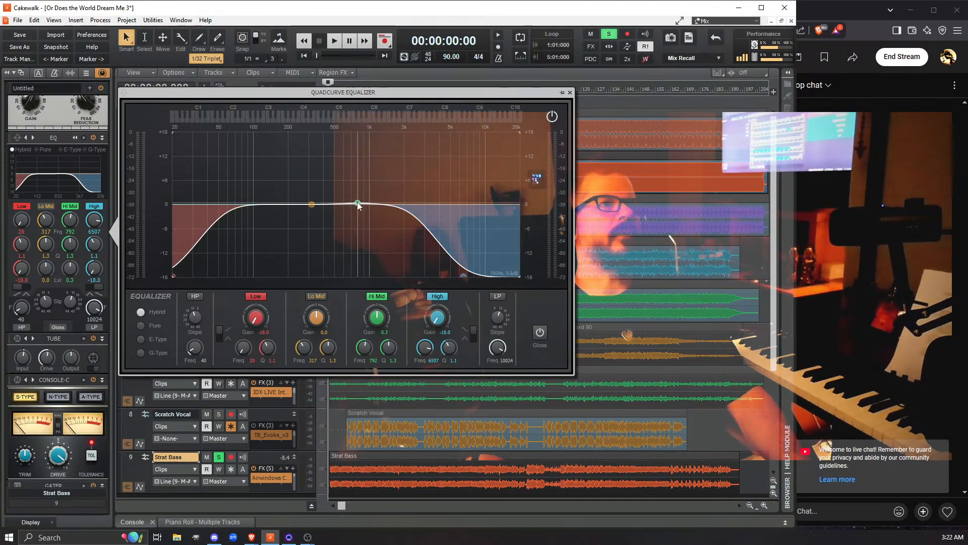
{"action": "left_click_drag", "start_coordinate": [357, 203], "coordinate": [377, 177]}
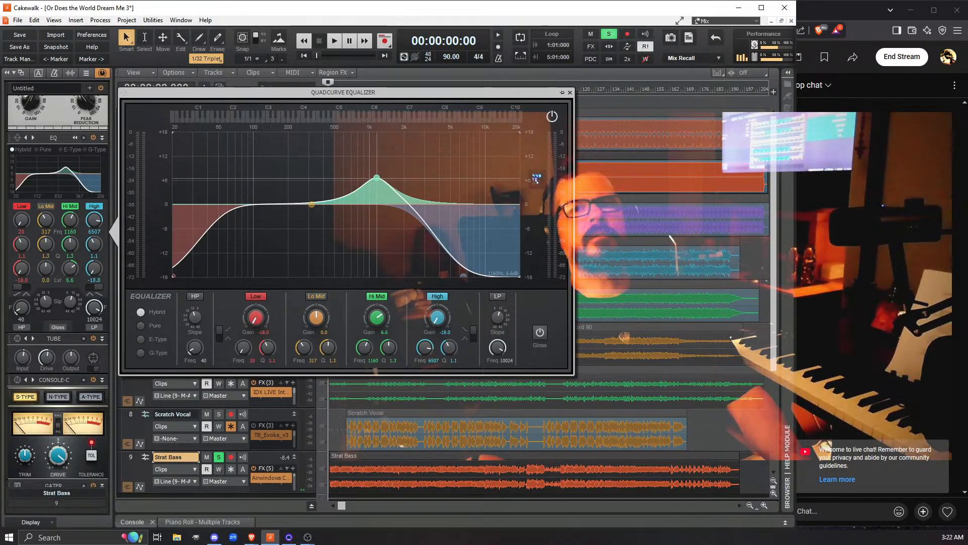
{"action": "left_click_drag", "start_coordinate": [377, 177], "coordinate": [387, 174]}
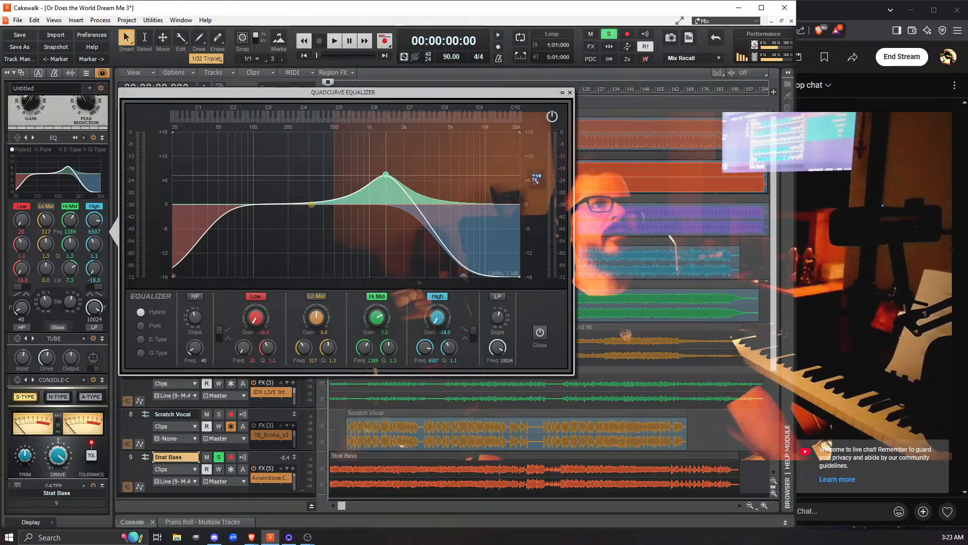
{"action": "key", "text": "space"}
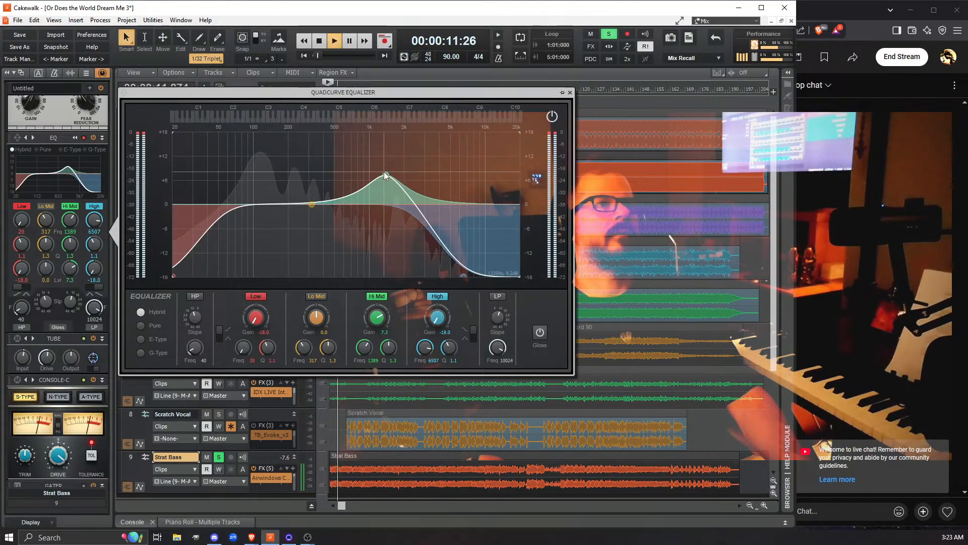
{"action": "key", "text": "space"}
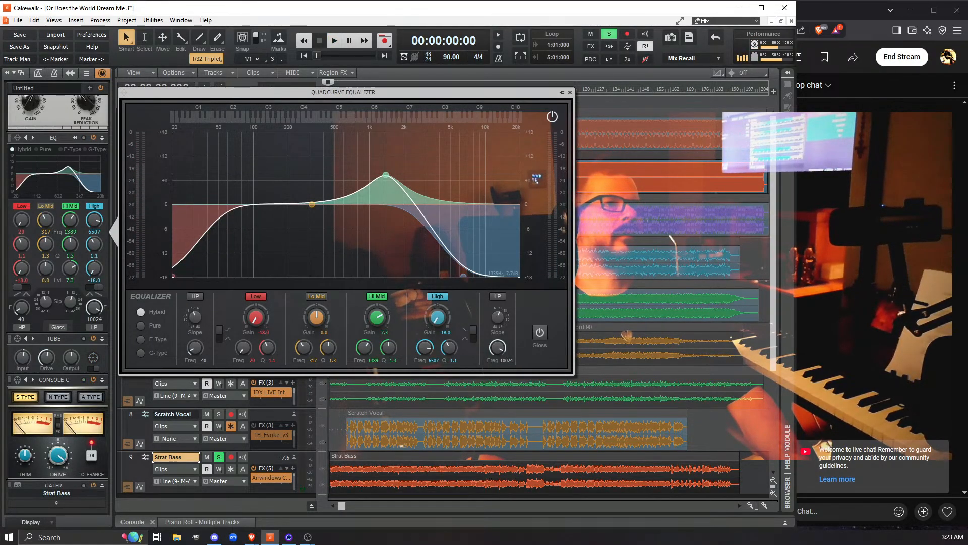
Step: Flatten the Hi Mid band to 0.2 dB at 817 Hz and sharpen the High shelf to Q 4.9 at 4186 Hz
{"action": "left_click_drag", "start_coordinate": [386, 174], "coordinate": [359, 203]}
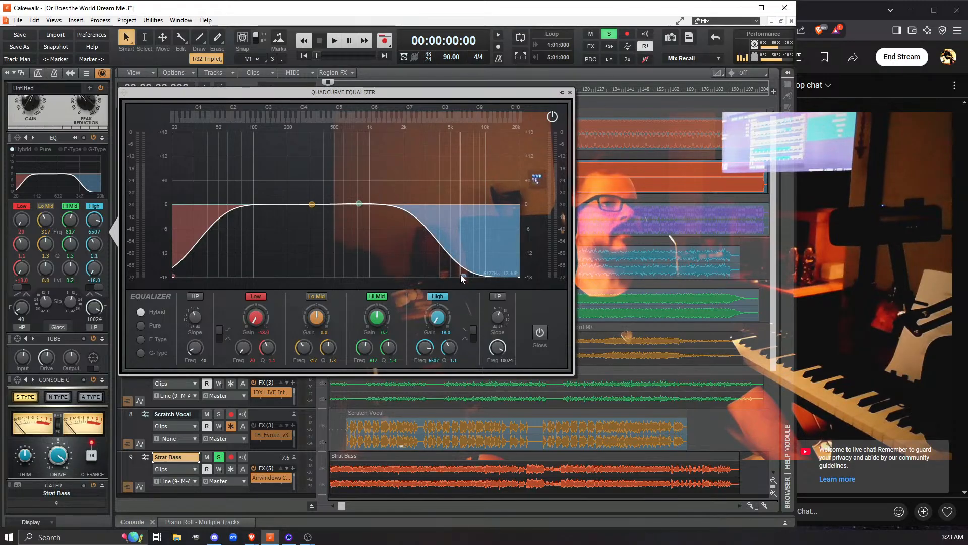
{"action": "left_click_drag", "start_coordinate": [461, 276], "coordinate": [450, 275]}
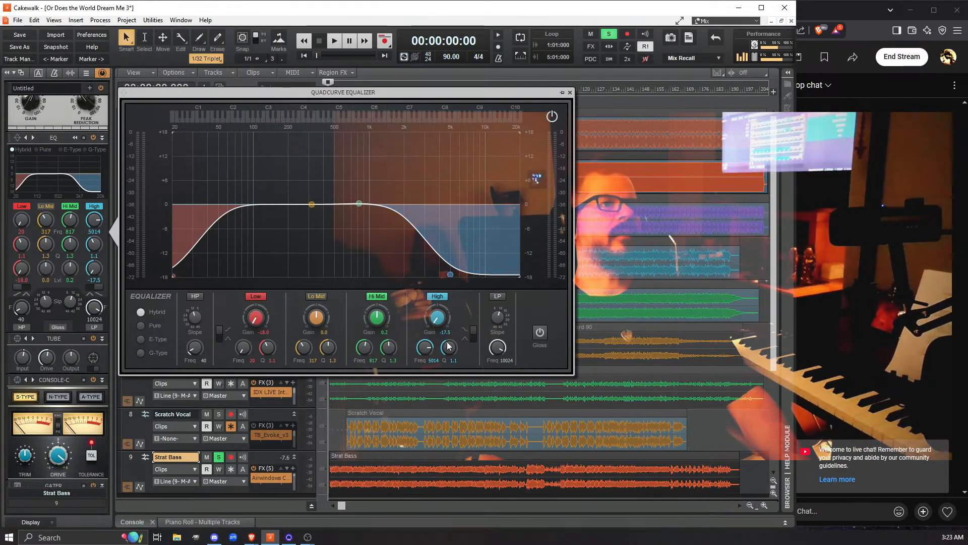
{"action": "left_click_drag", "start_coordinate": [448, 346], "coordinate": [448, 322]}
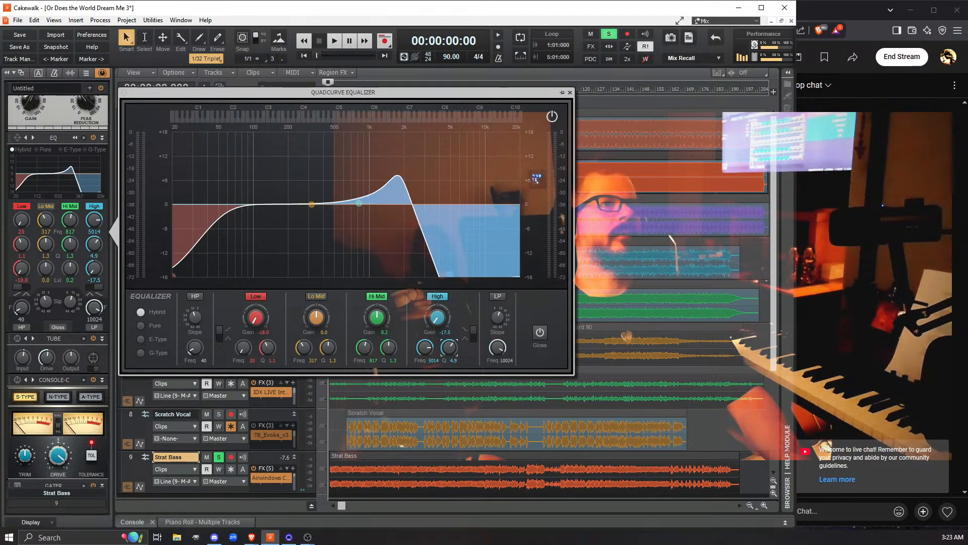
{"action": "left_click_drag", "start_coordinate": [450, 274], "coordinate": [441, 274]}
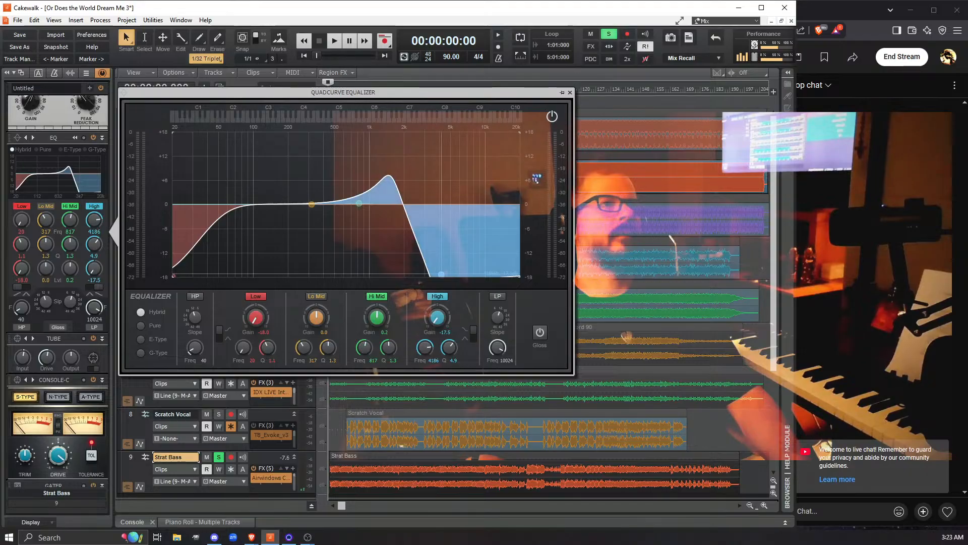
Step: Play the soloed bass while refining the High shelf to 4062 Hz, -17.4 dB and a Q of 5.9
{"action": "key", "text": "space"}
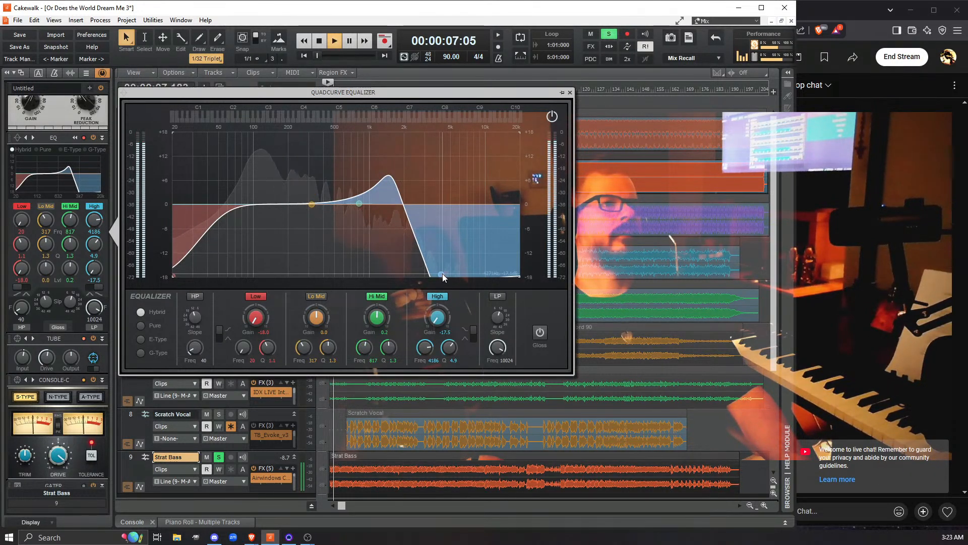
{"action": "left_click_drag", "start_coordinate": [443, 273], "coordinate": [440, 274]}
{"action": "left_click_drag", "start_coordinate": [449, 348], "coordinate": [449, 343]}
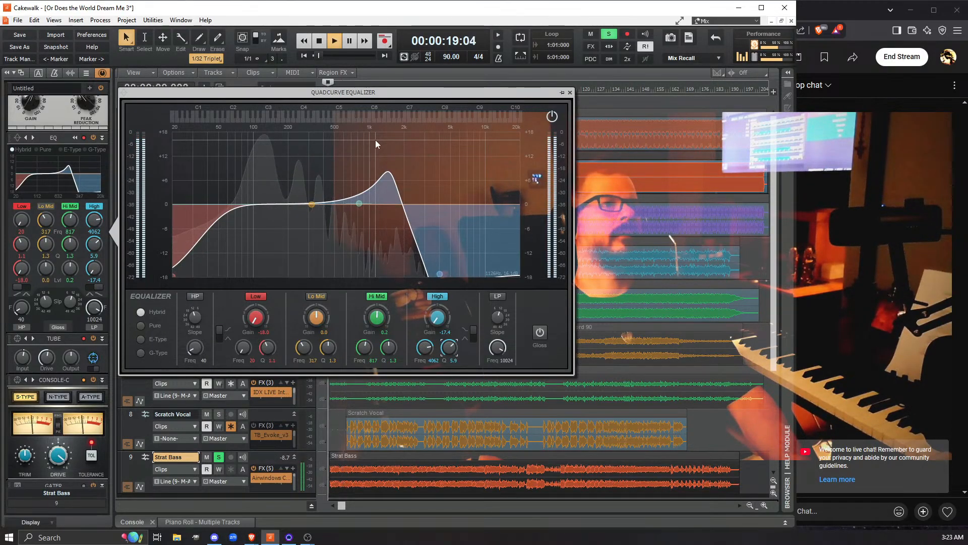
{"action": "key", "text": "space"}
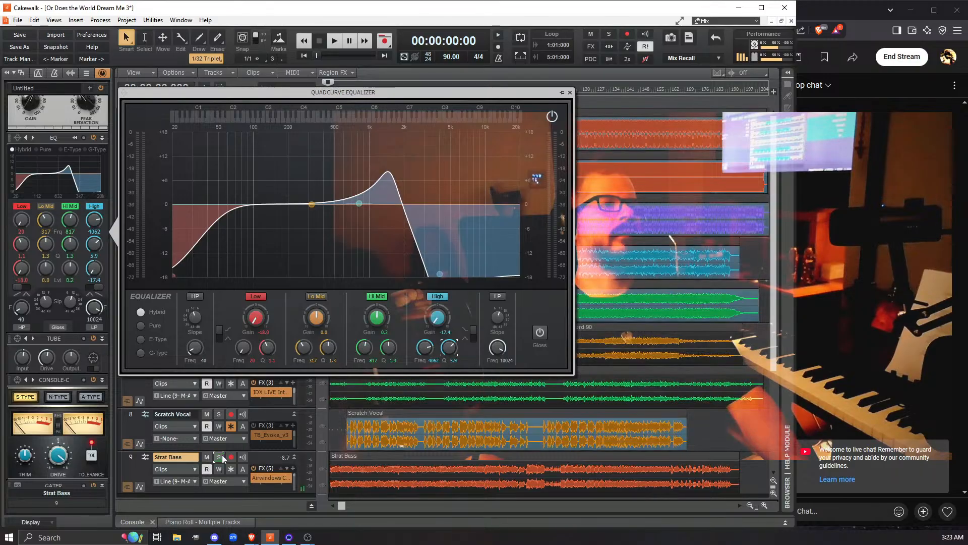
Step: Unsolo the Strat Bass and play the full mix to hear the bass with its resonant high-shelf EQ
{"action": "left_click", "coordinate": [219, 457]}
{"action": "key", "text": "space"}
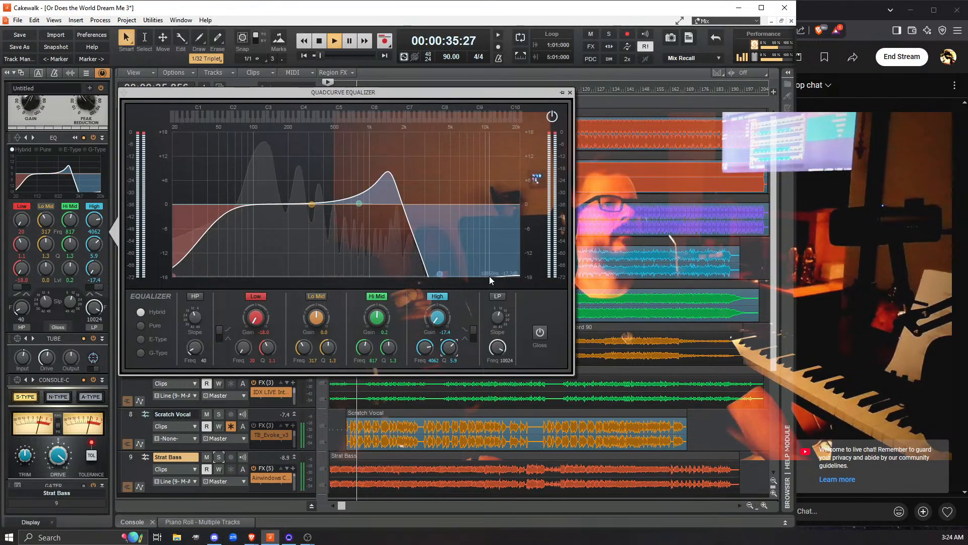
{"action": "key", "text": "space"}
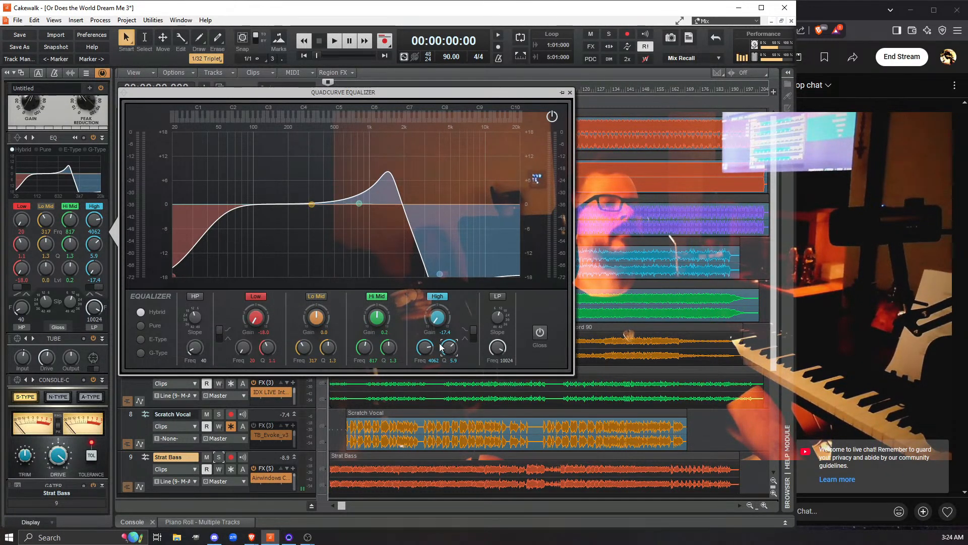
Step: Set the High band to 9620 Hz, -18.0 dB and Q 1.1, boost Hi Mid 4.2 dB at 1490 Hz, and play the full mix
{"action": "left_click_drag", "start_coordinate": [447, 352], "coordinate": [447, 386]}
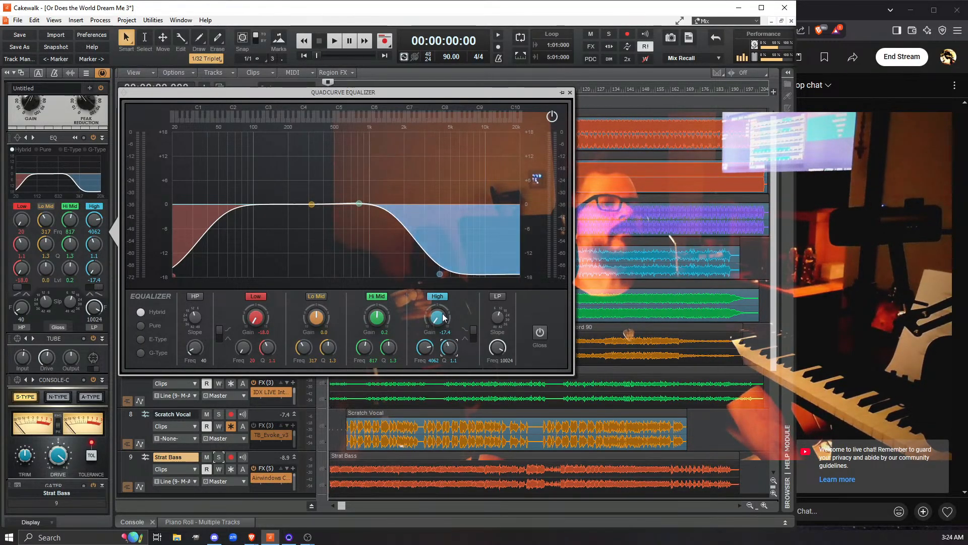
{"action": "left_click_drag", "start_coordinate": [440, 274], "coordinate": [484, 276]}
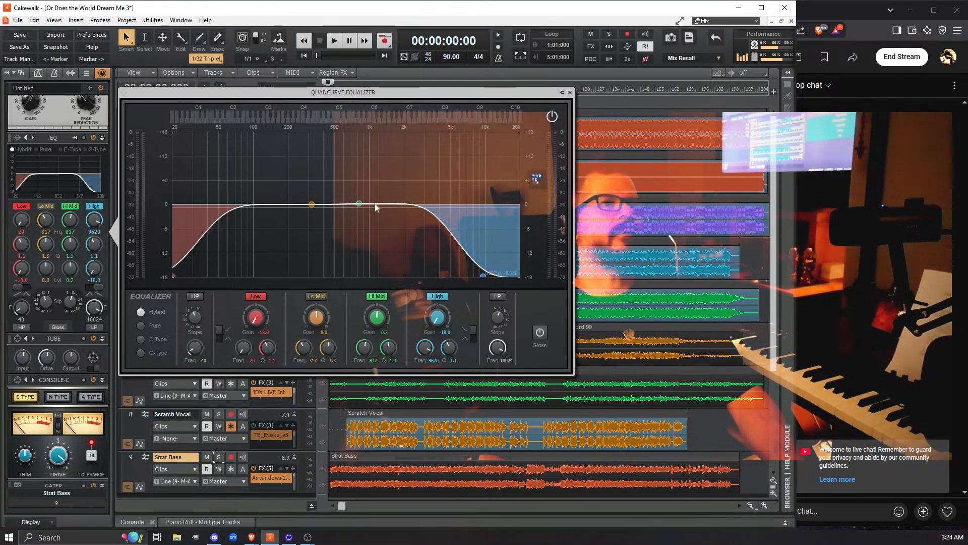
{"action": "left_click_drag", "start_coordinate": [361, 202], "coordinate": [389, 187]}
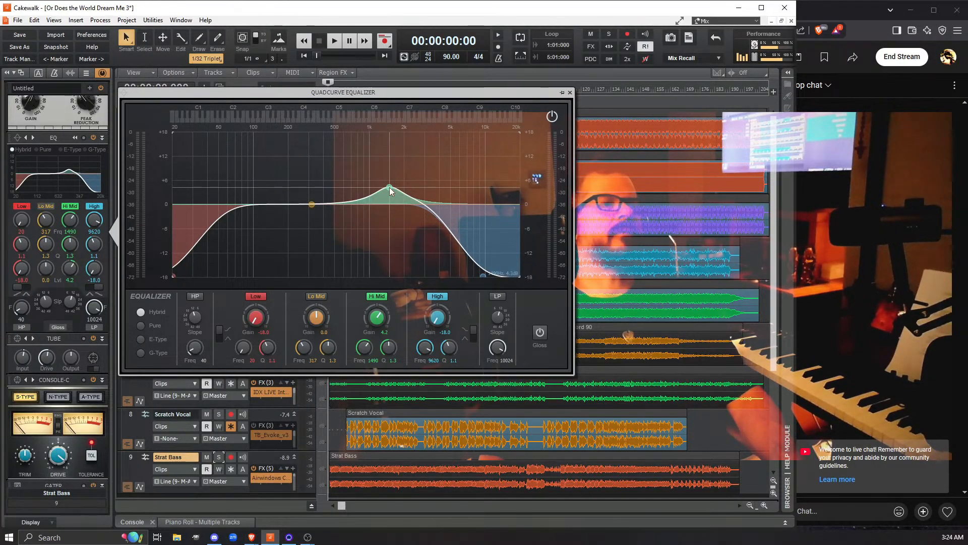
{"action": "key", "text": "space"}
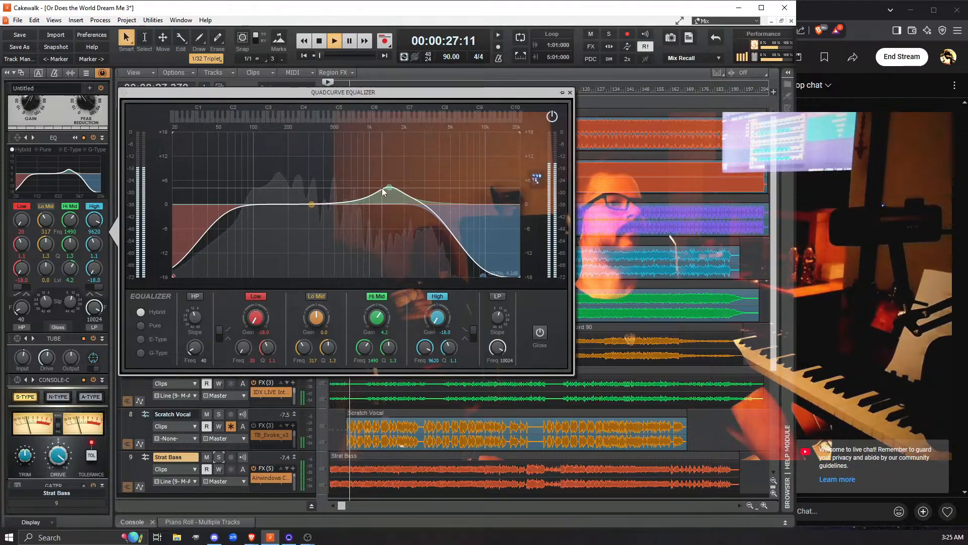
{"action": "key", "text": "space"}
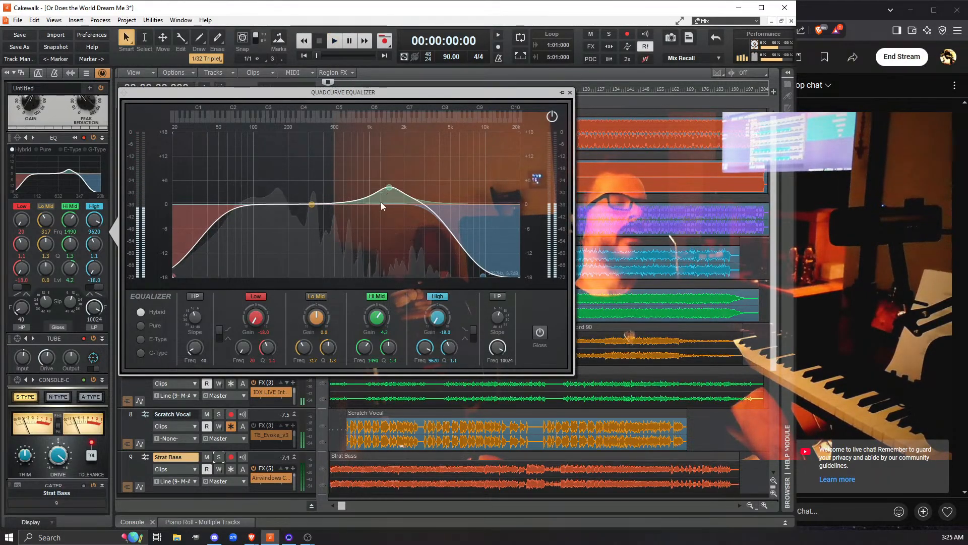
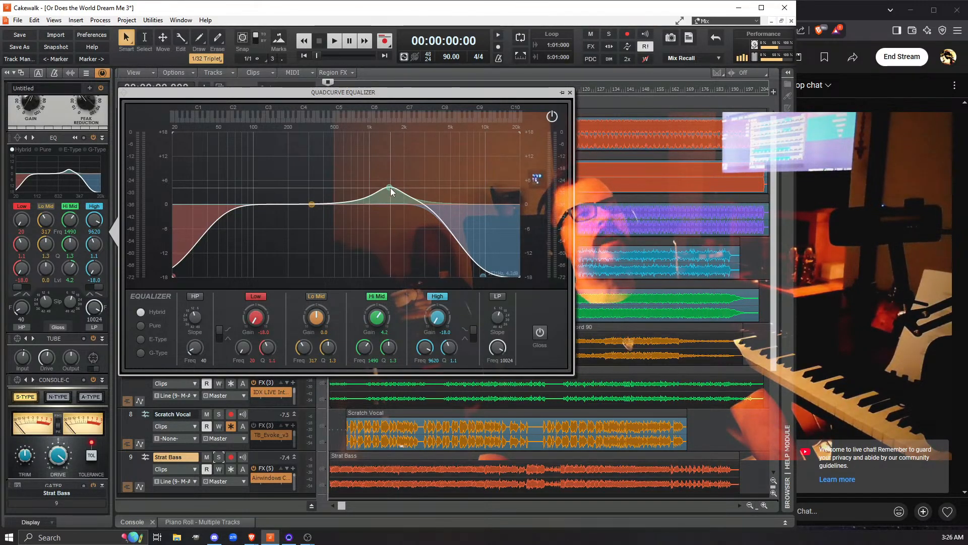
Step: Play the full mix with the Strat Bass fader lowered to -19.2 dB, stop playback, and return the fader to -11.7 dB
{"action": "left_click", "coordinate": [102, 74]}
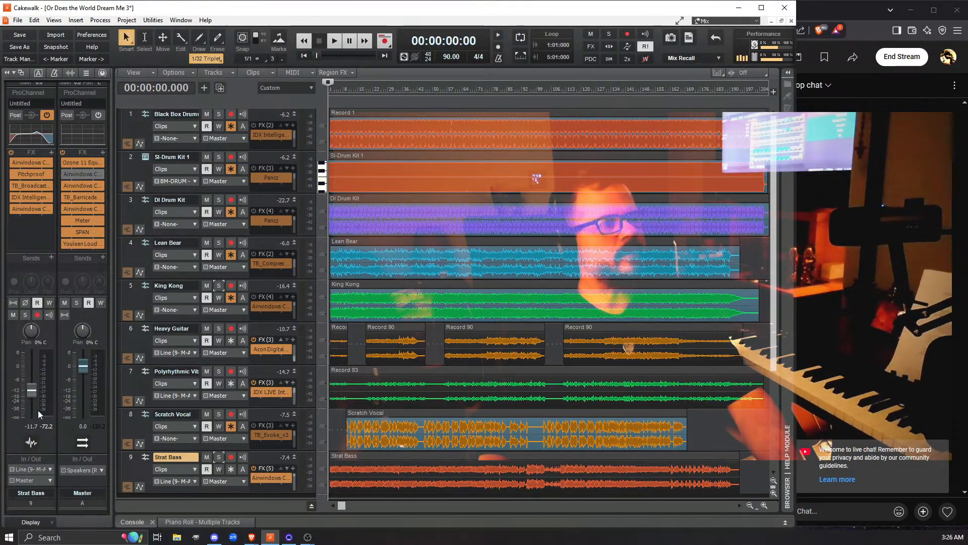
{"action": "key", "text": "space"}
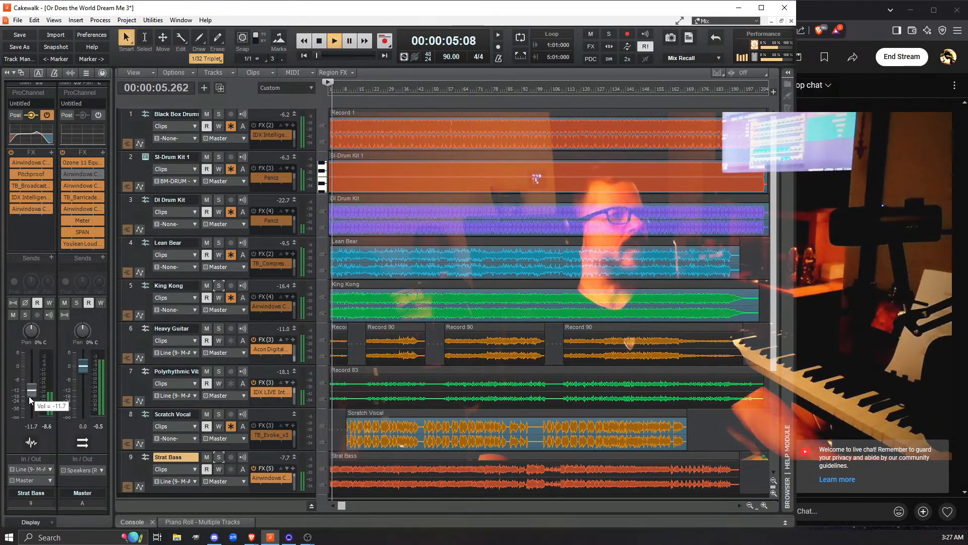
{"action": "left_click_drag", "start_coordinate": [29, 392], "coordinate": [29, 399]}
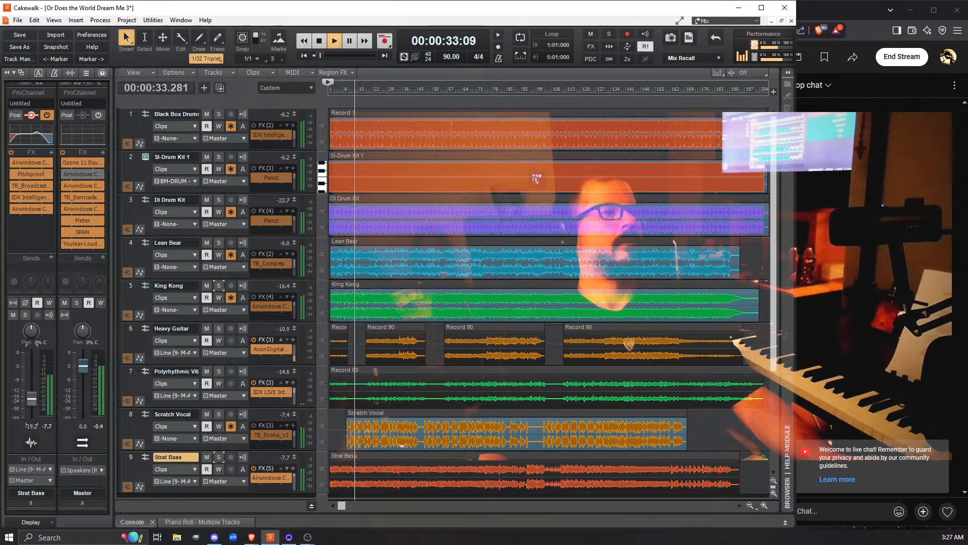
{"action": "key", "text": "space"}
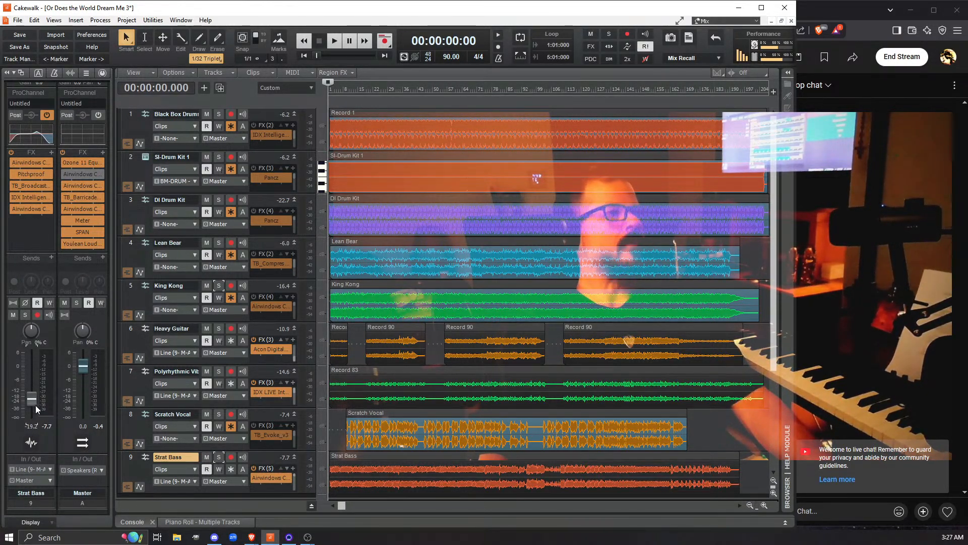
{"action": "left_click_drag", "start_coordinate": [33, 401], "coordinate": [32, 390]}
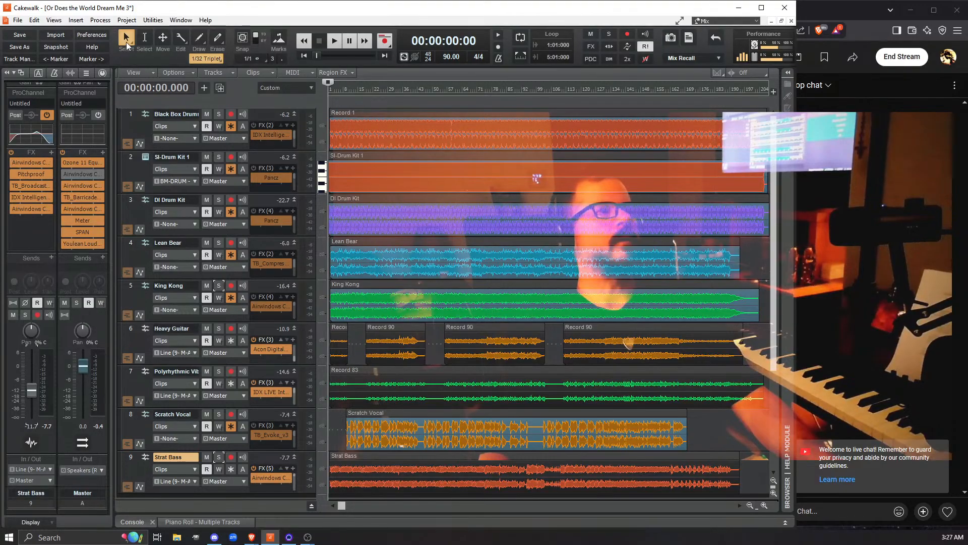
Step: Open the Strat Bass Quadcurve Equalizer and flatten its Hi Mid band to 0.1 dB at 731 Hz
{"action": "left_click", "coordinate": [99, 74]}
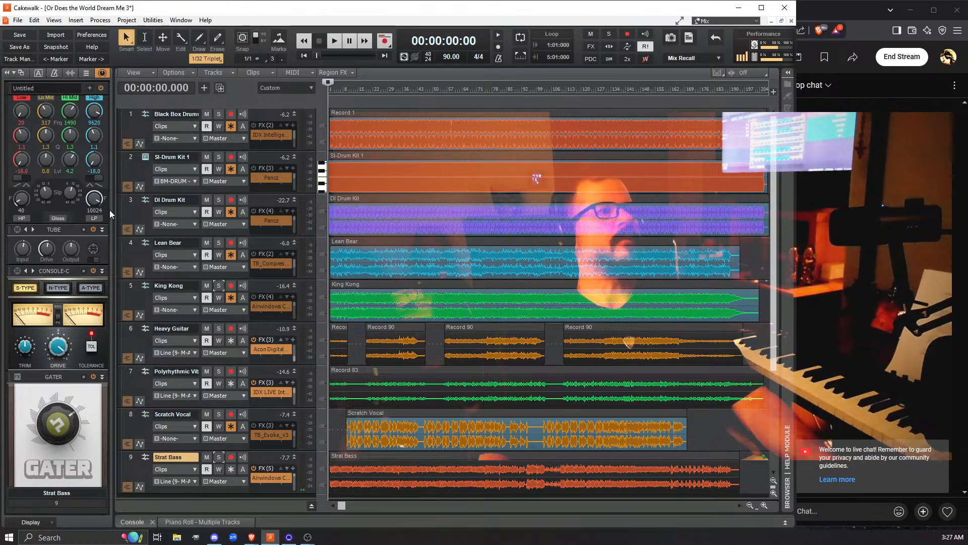
{"action": "scroll", "coordinate": [107, 207], "scroll_direction": "up", "scroll_amount": 3}
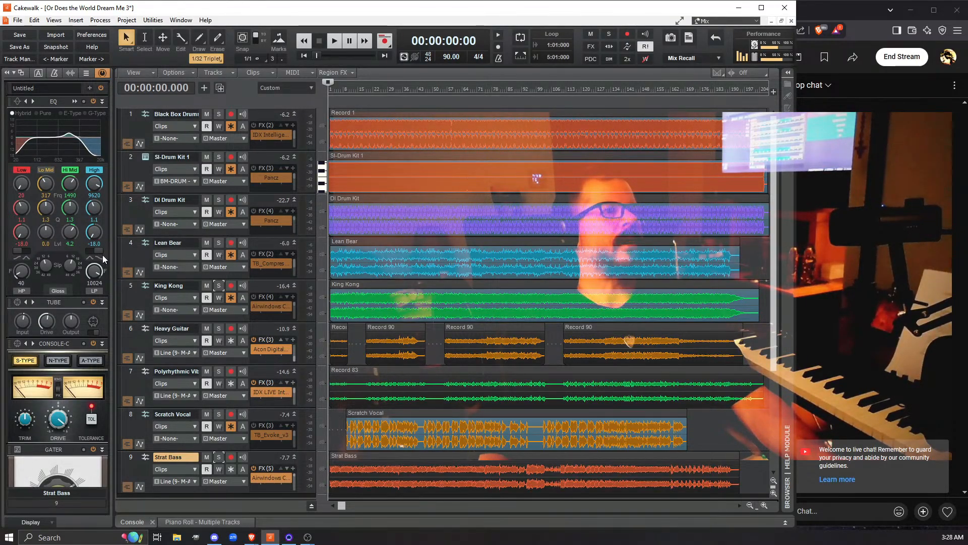
{"action": "scroll", "coordinate": [82, 407], "scroll_direction": "down", "scroll_amount": 3}
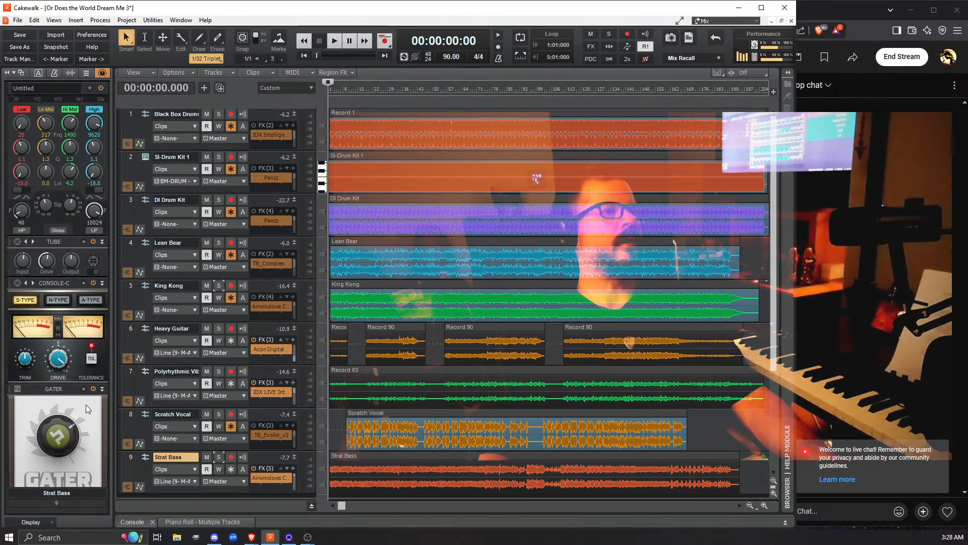
{"action": "scroll", "coordinate": [86, 405], "scroll_direction": "up", "scroll_amount": 2}
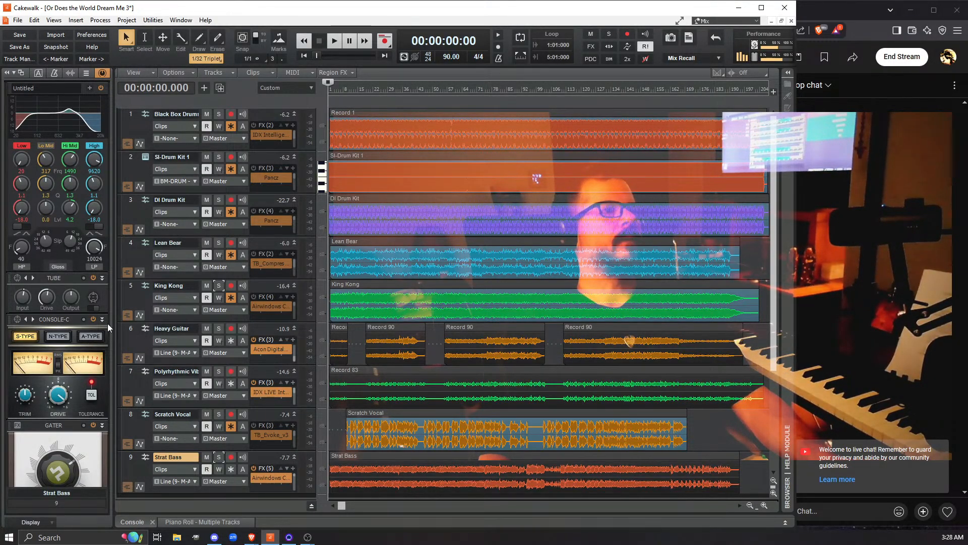
{"action": "scroll", "coordinate": [108, 323], "scroll_direction": "down", "scroll_amount": 1}
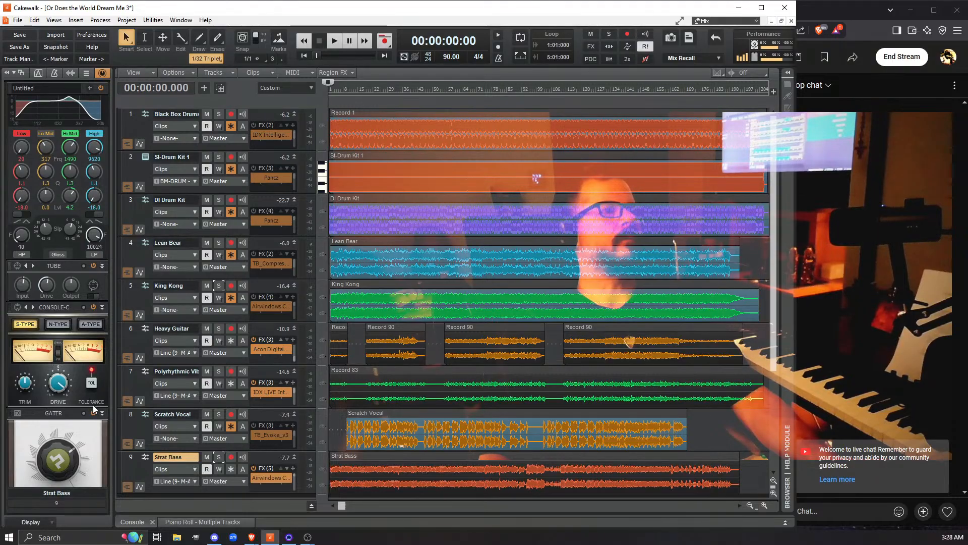
{"action": "scroll", "coordinate": [95, 419], "scroll_direction": "up", "scroll_amount": 5}
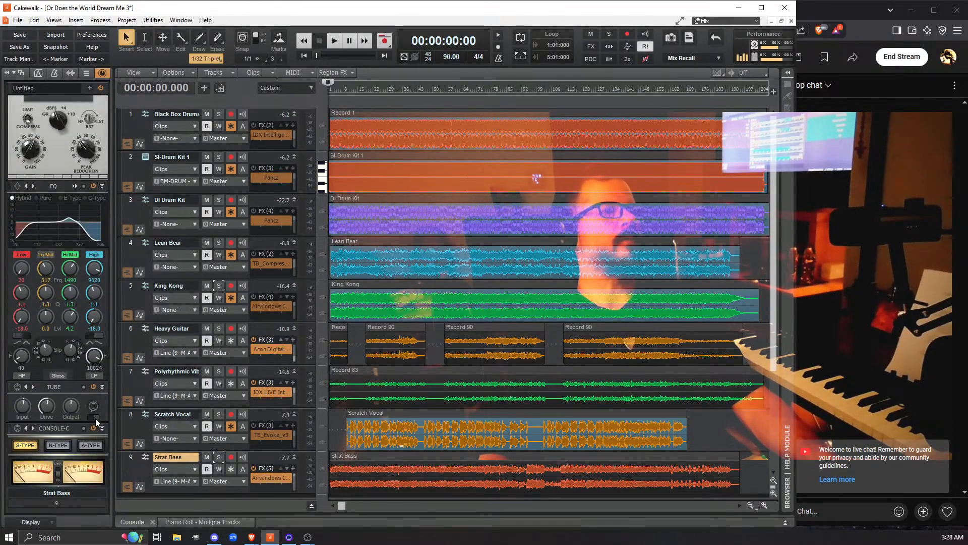
{"action": "scroll", "coordinate": [104, 416], "scroll_direction": "up", "scroll_amount": 1}
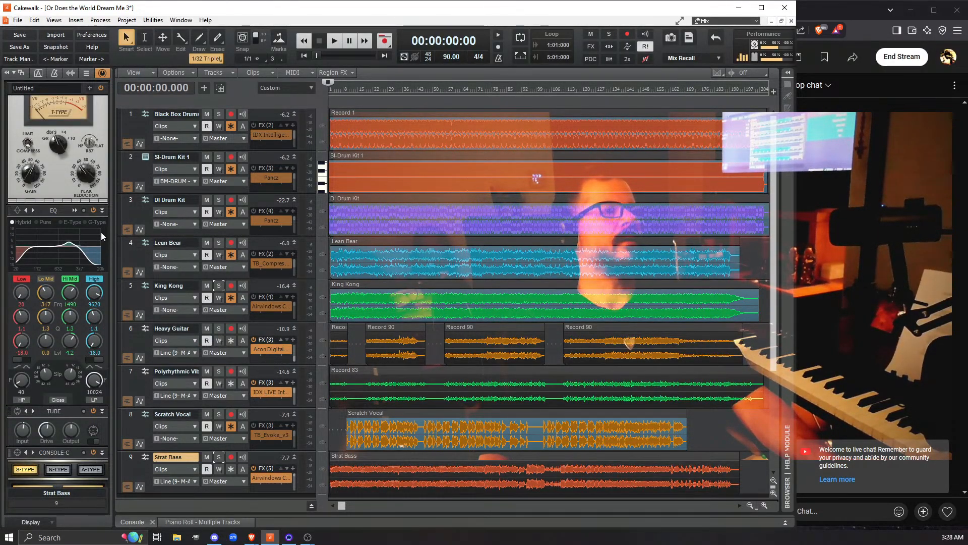
{"action": "left_click", "coordinate": [39, 211]}
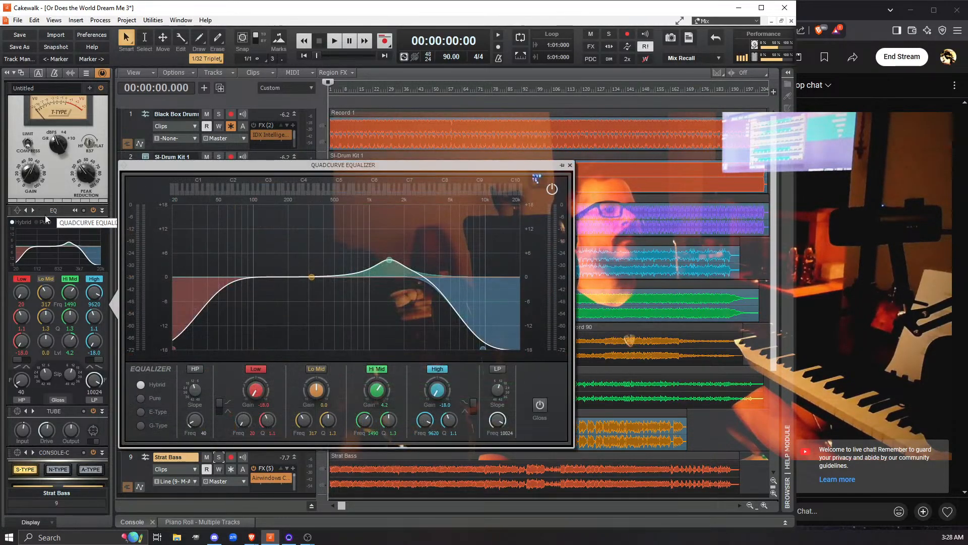
{"action": "left_click_drag", "start_coordinate": [389, 259], "coordinate": [354, 277]}
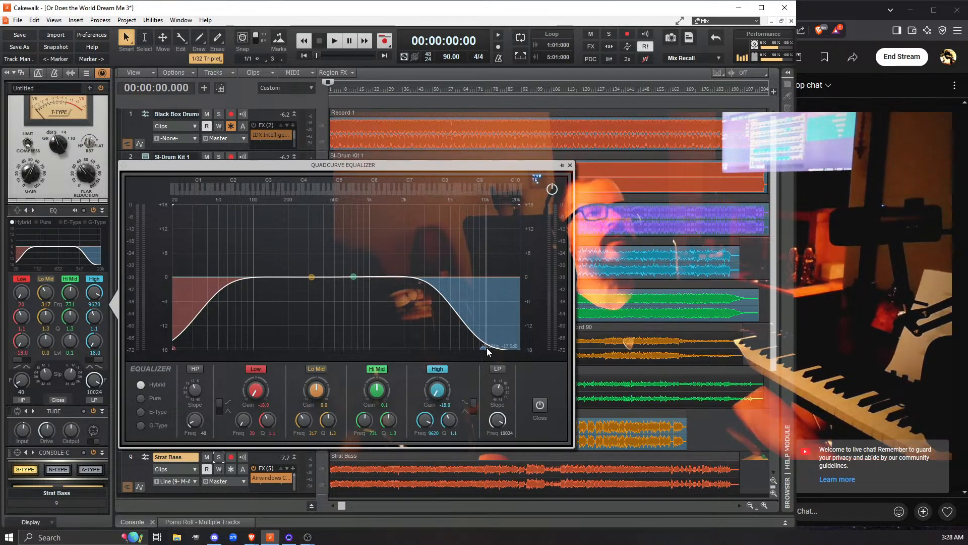
Step: Set the High shelf to 4154 Hz with a resonant Q of 4.9 and start playing the full mix
{"action": "left_click_drag", "start_coordinate": [488, 351], "coordinate": [461, 349]}
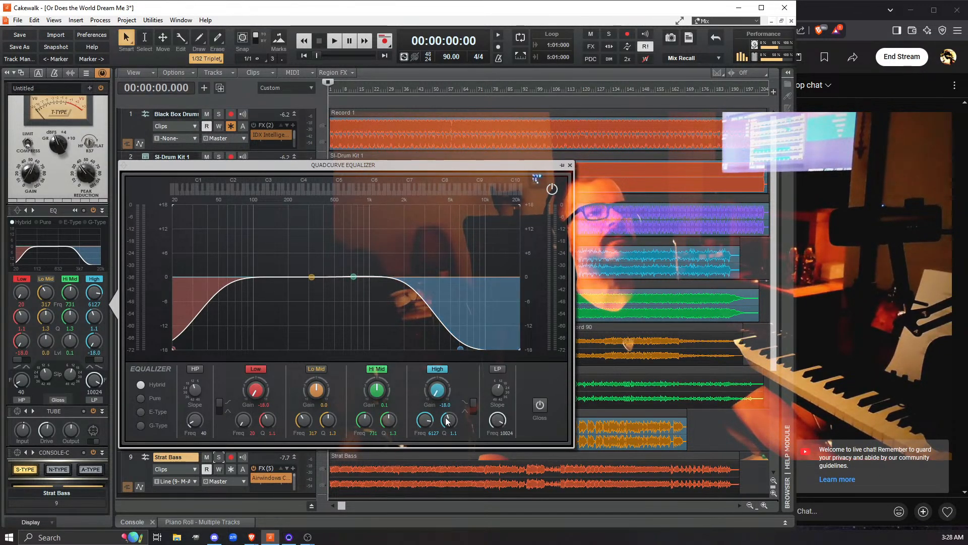
{"action": "left_click_drag", "start_coordinate": [447, 421], "coordinate": [447, 389]}
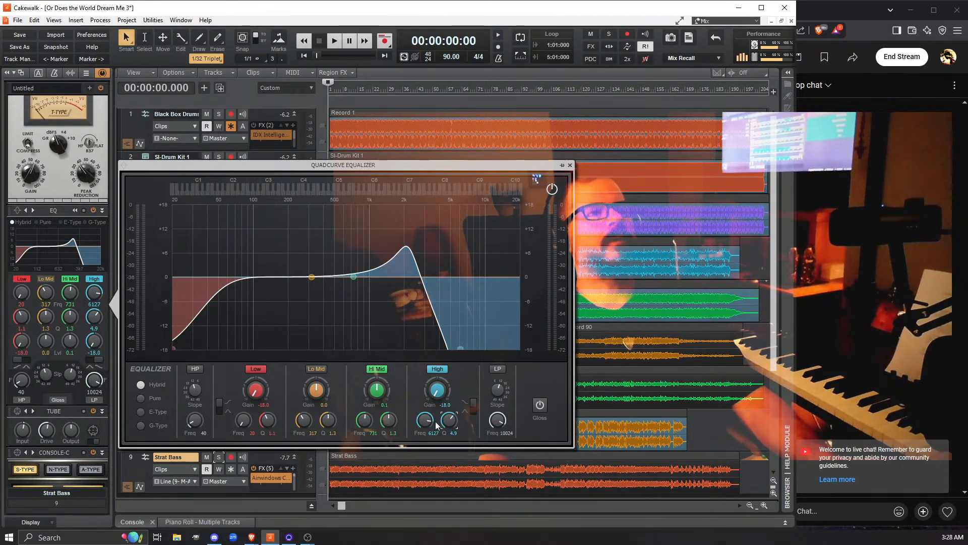
{"action": "mouse_move", "coordinate": [423, 420]}
{"action": "left_mouse_down"}
{"action": "mouse_move", "coordinate": [423, 434]}
{"action": "mouse_move", "coordinate": [425, 415]}
{"action": "left_mouse_up"}
{"action": "key", "text": "space"}
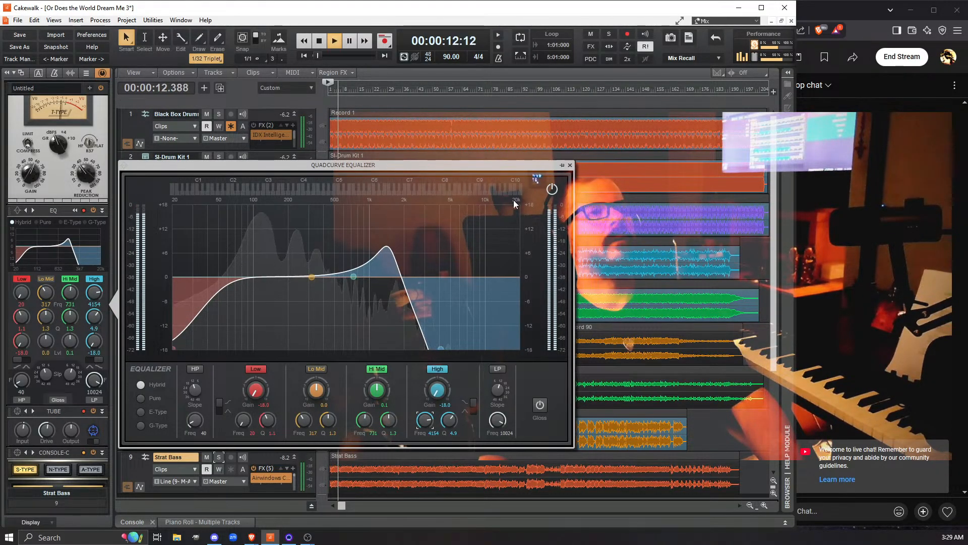
Step: Cut the Lo Mid band by 3.1 dB at 201 Hz during playback, stop the mix, and close the equalizer
{"action": "left_click_drag", "start_coordinate": [311, 276], "coordinate": [341, 308]}
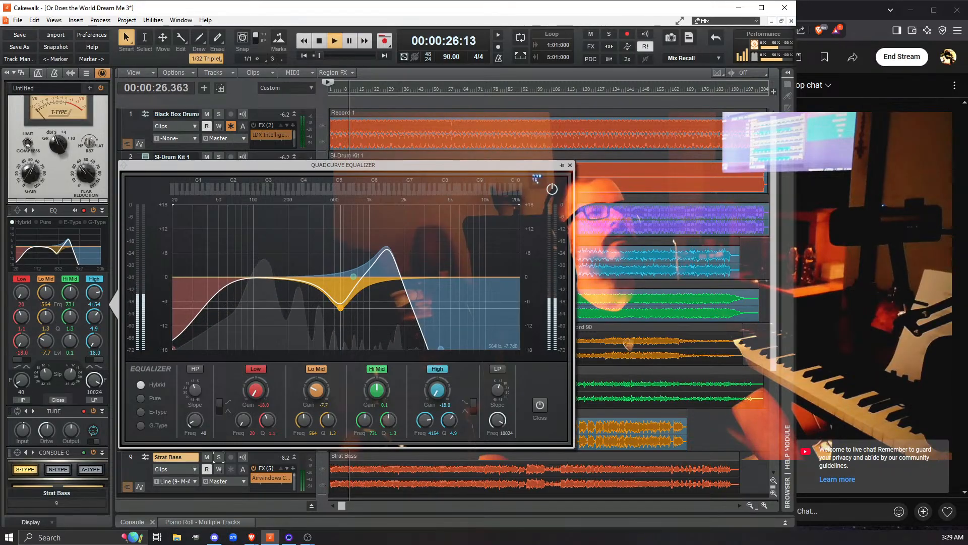
{"action": "left_click_drag", "start_coordinate": [341, 308], "coordinate": [288, 302]}
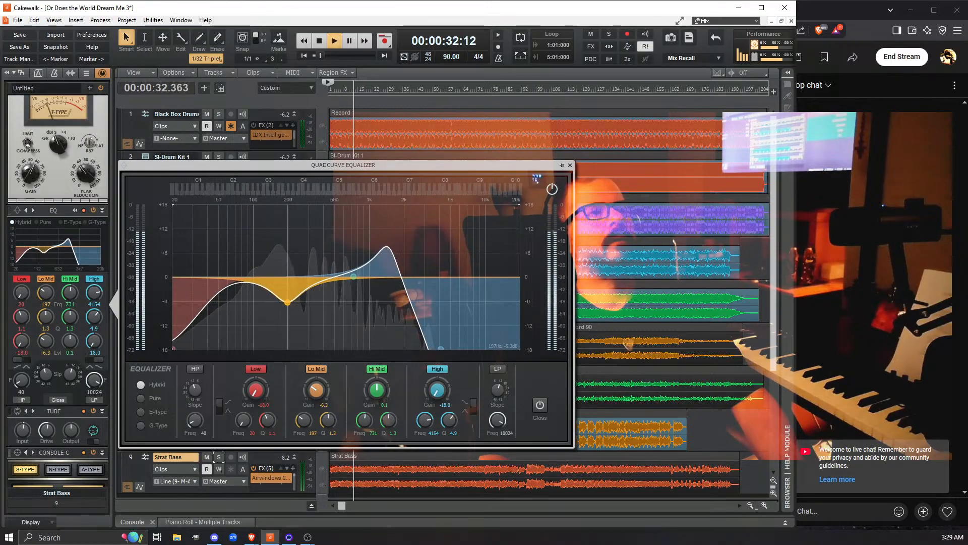
{"action": "left_click_drag", "start_coordinate": [287, 302], "coordinate": [289, 294]}
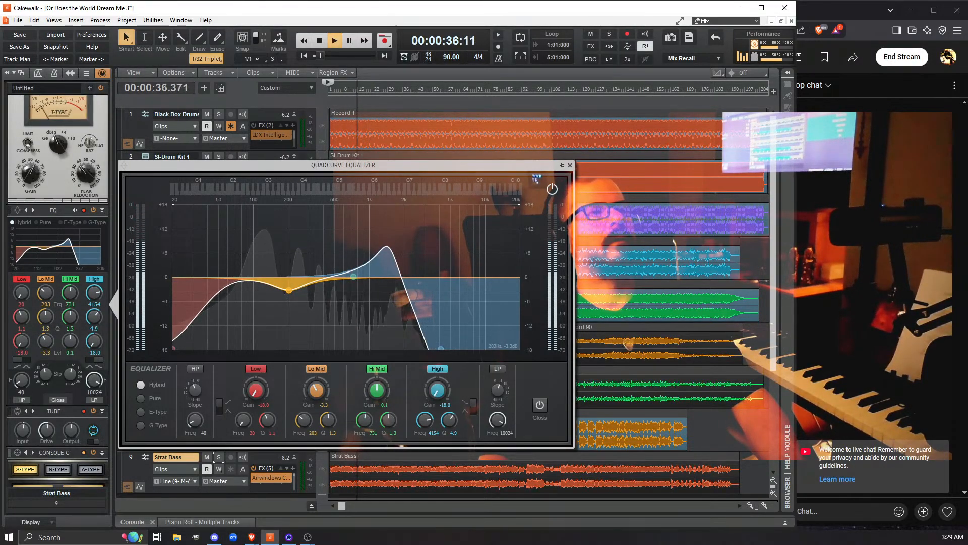
{"action": "mouse_move", "coordinate": [289, 290]}
{"action": "left_mouse_down"}
{"action": "mouse_move", "coordinate": [288, 276]}
{"action": "mouse_move", "coordinate": [288, 294]}
{"action": "left_mouse_up"}
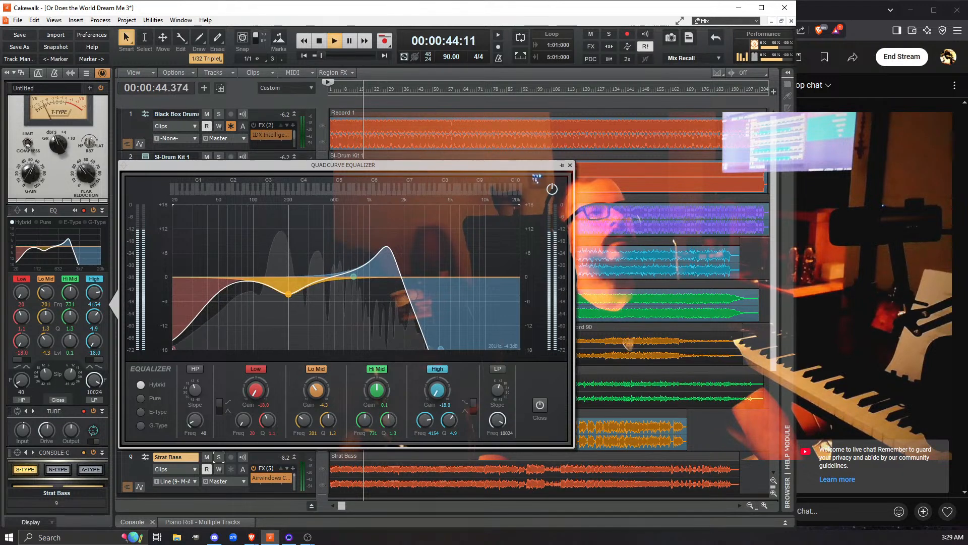
{"action": "mouse_move", "coordinate": [289, 294]}
{"action": "left_mouse_down"}
{"action": "mouse_move", "coordinate": [332, 296]}
{"action": "mouse_move", "coordinate": [288, 289]}
{"action": "left_mouse_up"}
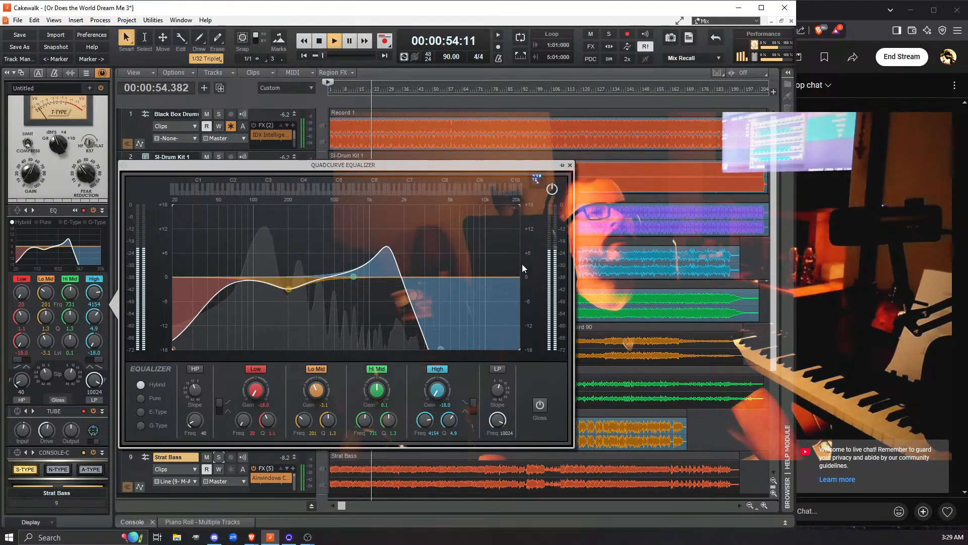
{"action": "key", "text": "space"}
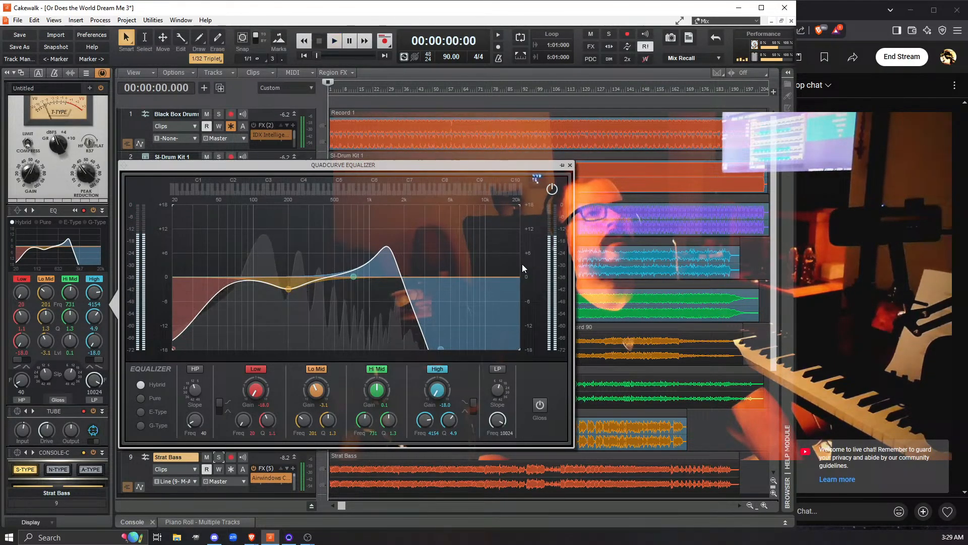
{"action": "left_click", "coordinate": [571, 164]}
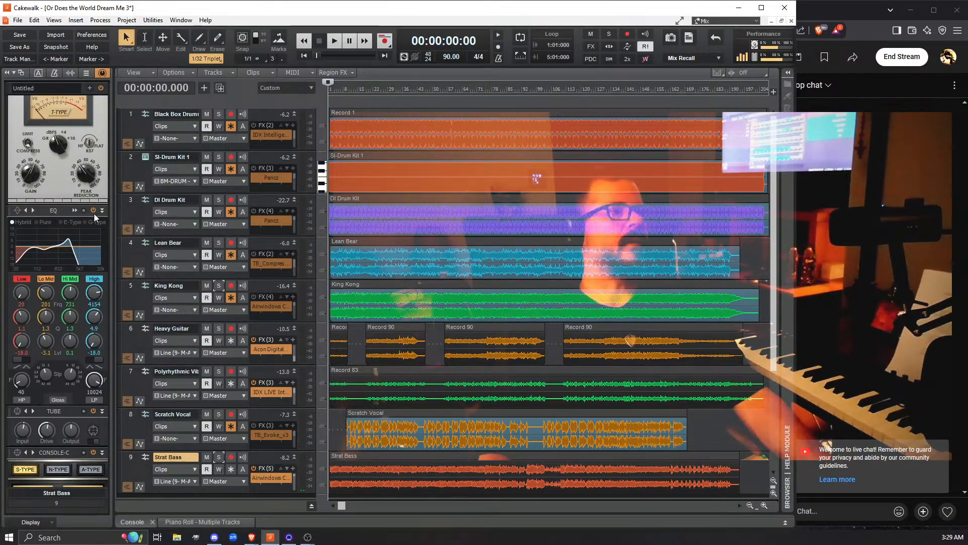
Step: Return to the channel strips, open the Ozone 11 Equalizer on the Master, and compare its Mid and Side curves
{"action": "left_click", "coordinate": [103, 72]}
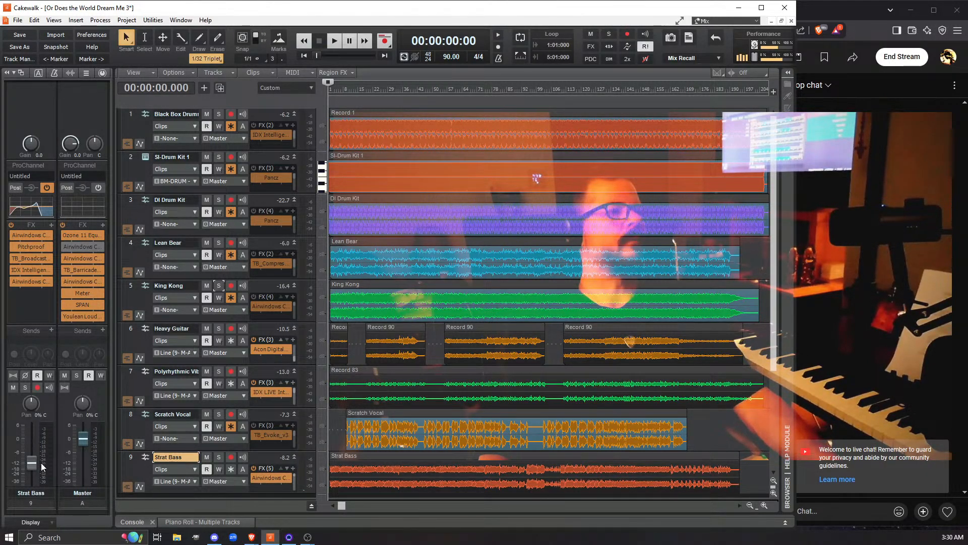
{"action": "mouse_move", "coordinate": [34, 466]}
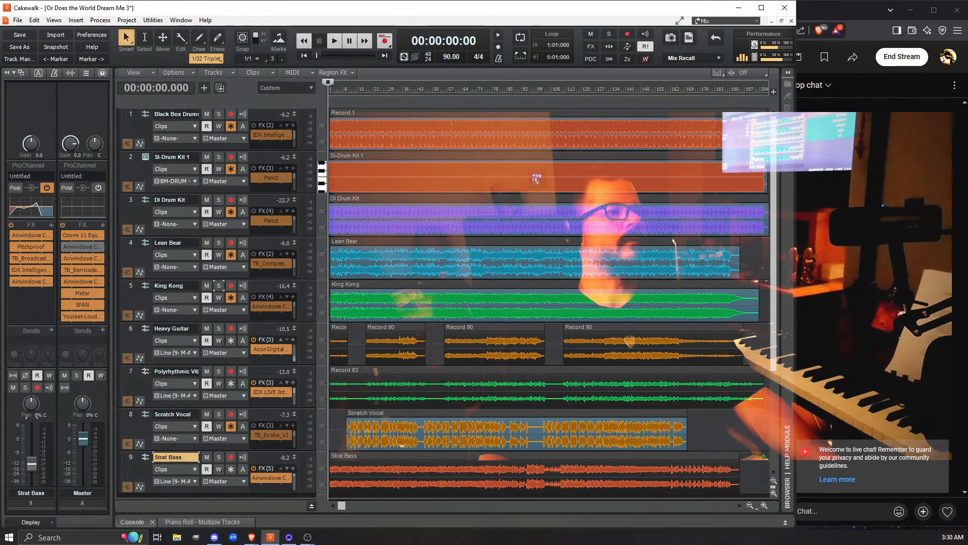
{"action": "scroll", "coordinate": [62, 465], "scroll_direction": "down", "scroll_amount": 3}
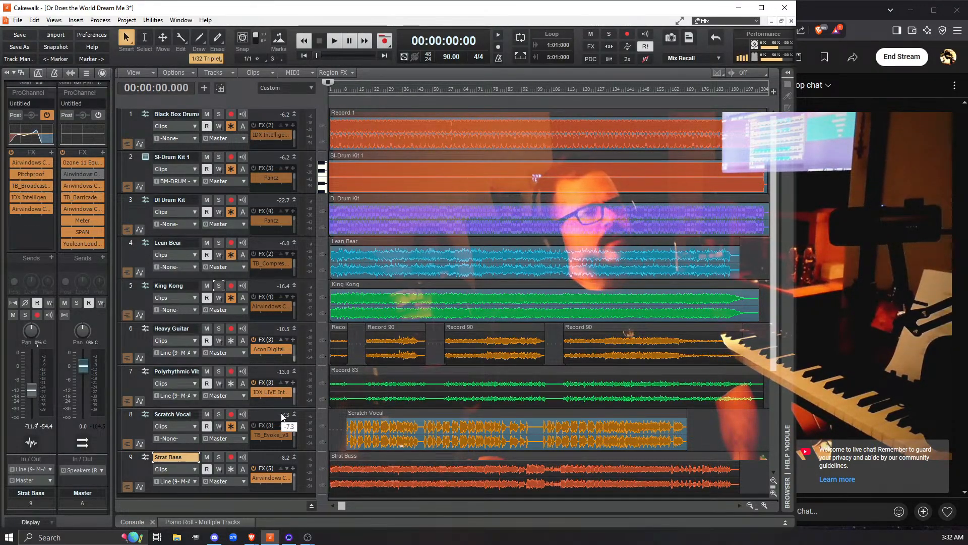
{"action": "double_click", "coordinate": [79, 163]}
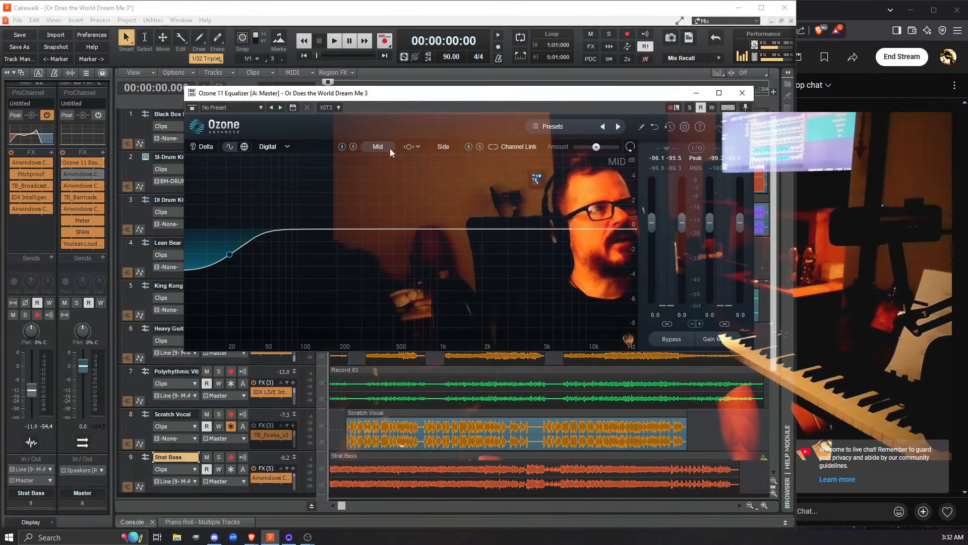
{"action": "left_click", "coordinate": [446, 146]}
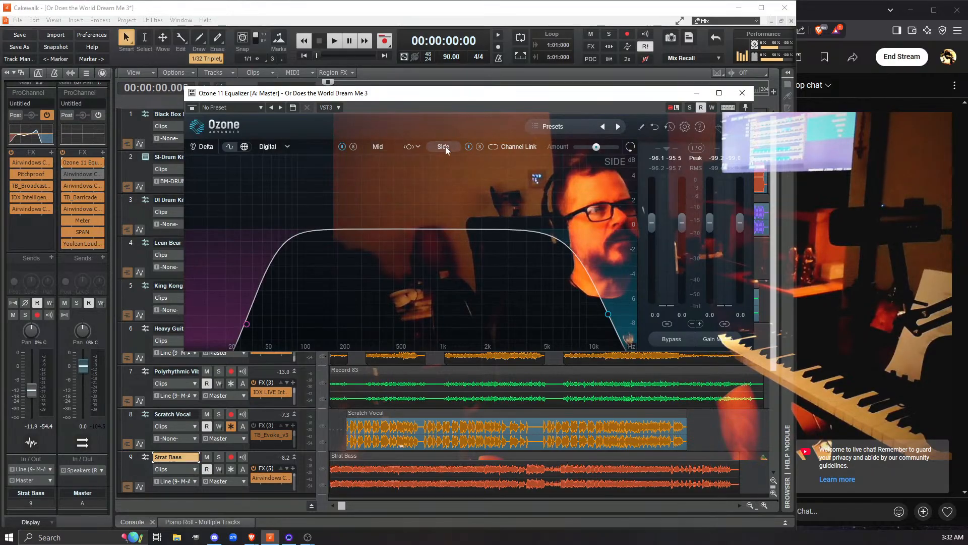
{"action": "left_click", "coordinate": [382, 147]}
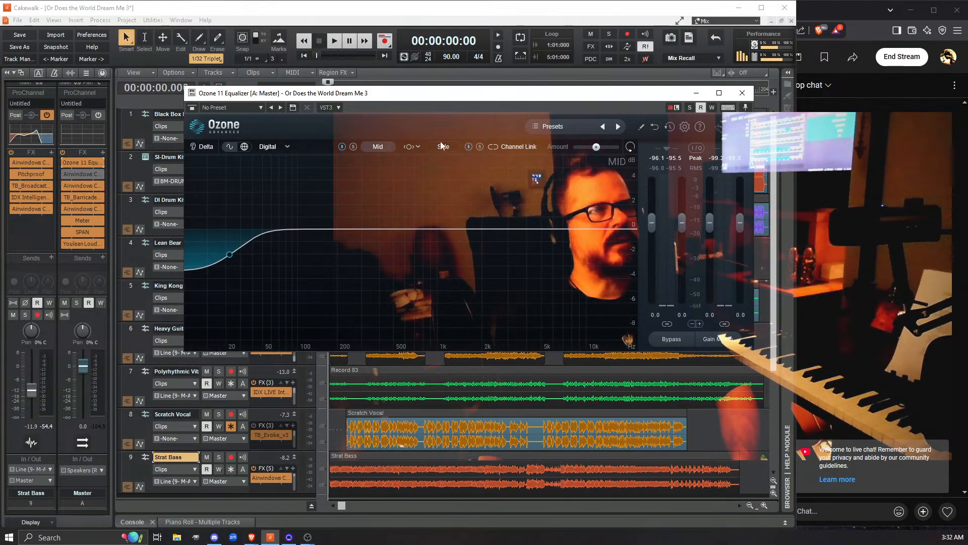
{"action": "left_click", "coordinate": [442, 147]}
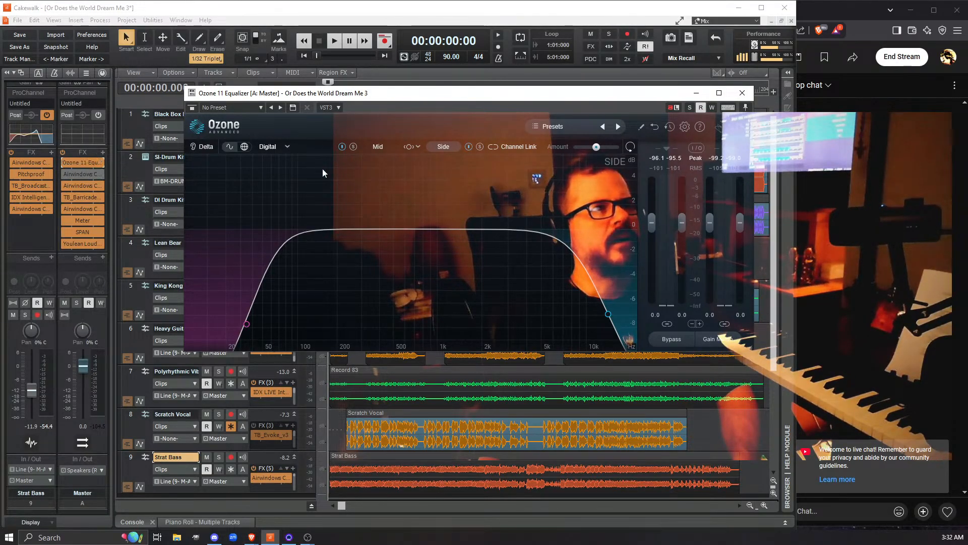
{"action": "left_click", "coordinate": [383, 147]}
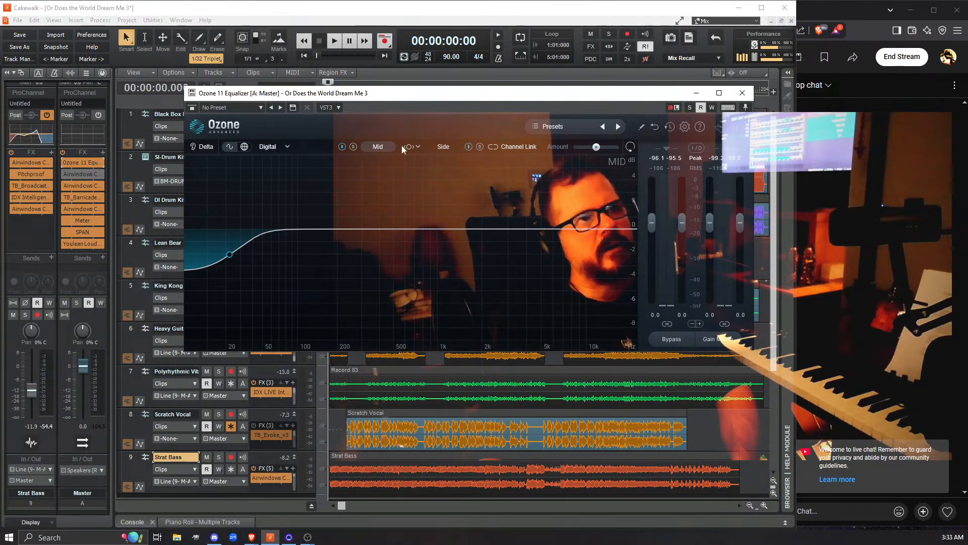
{"action": "left_click", "coordinate": [442, 147]}
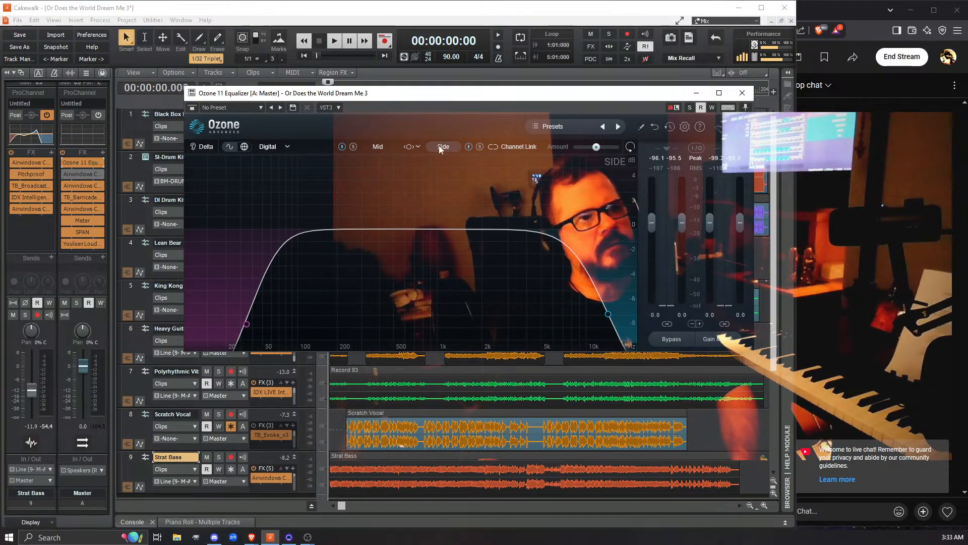
{"action": "left_click", "coordinate": [386, 146]}
{"action": "left_click", "coordinate": [371, 145]}
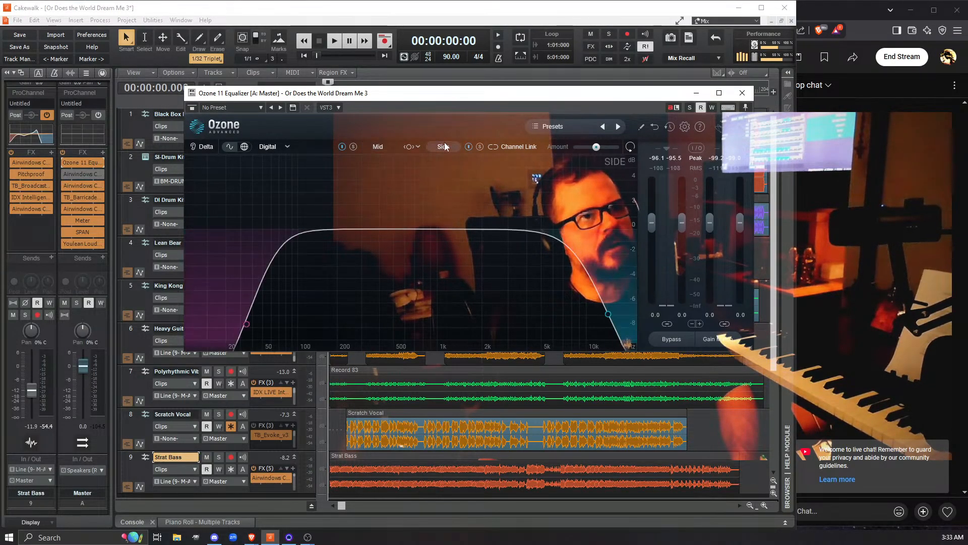
Step: Show the Mid curve, compare the full mix with the Master's Ozone 11 Equalizer bypassed and active, stop playback, and close the equalizer
{"action": "left_click", "coordinate": [377, 146]}
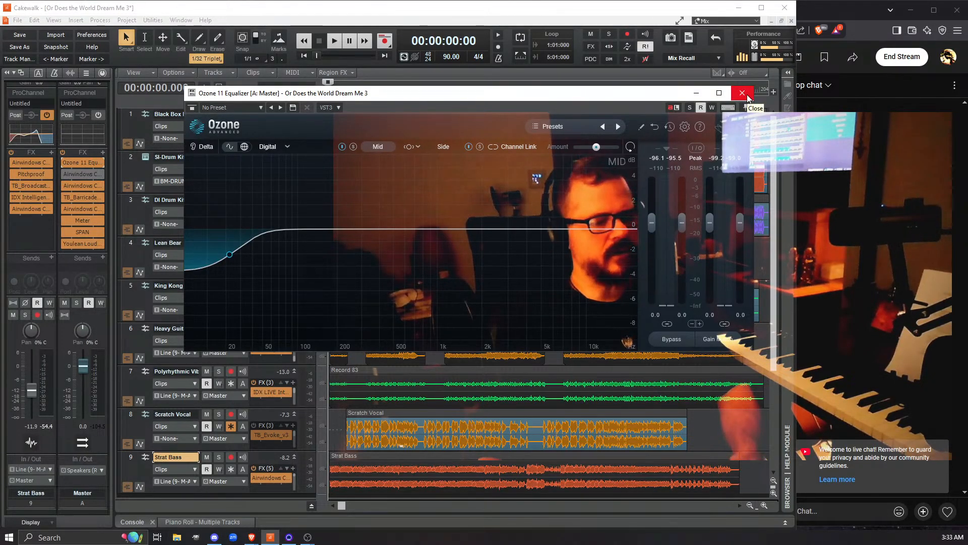
{"action": "key", "text": "space"}
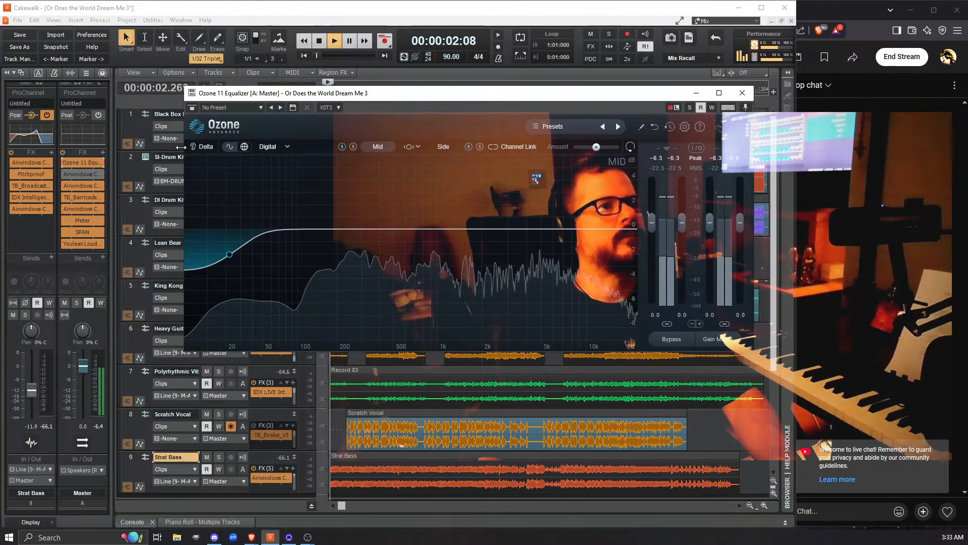
{"action": "left_click", "coordinate": [64, 162]}
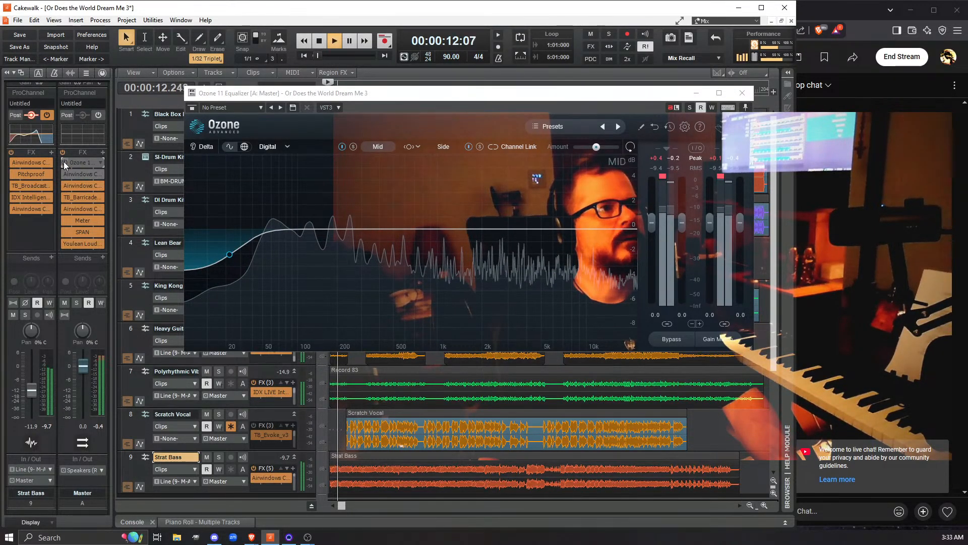
{"action": "left_click", "coordinate": [63, 162]}
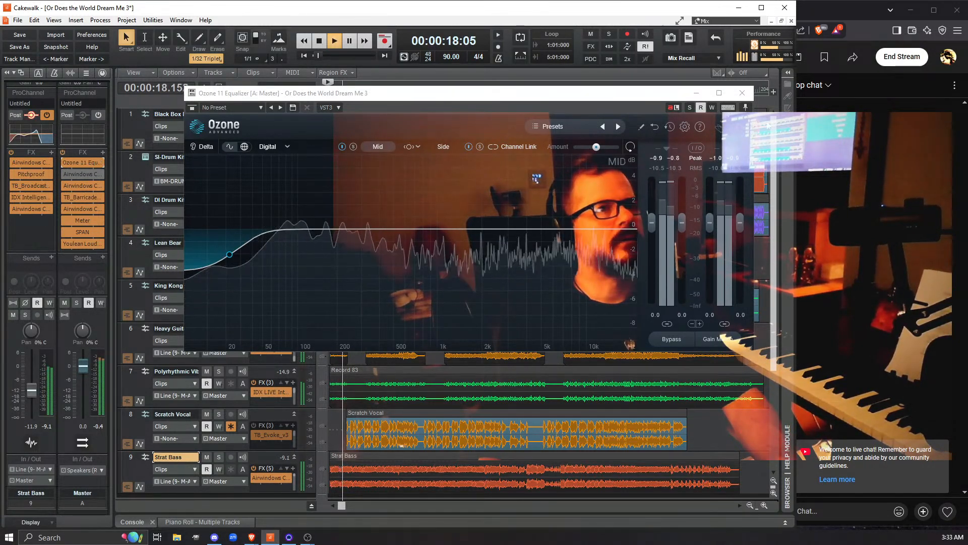
{"action": "key", "text": "space"}
{"action": "left_click", "coordinate": [742, 92]}
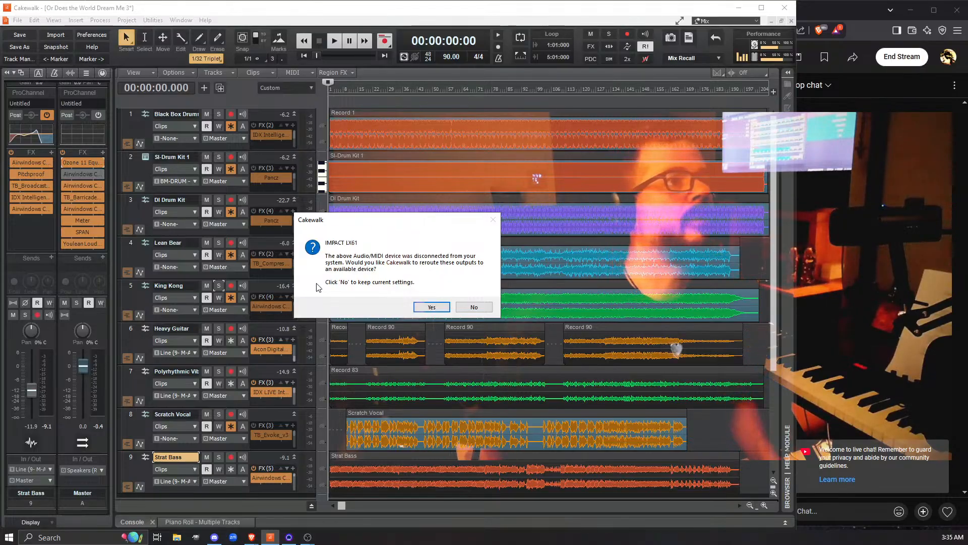
Step: Accept rerouting the outputs of the disconnected IMPACT LX61 to an available device
{"action": "left_click", "coordinate": [432, 307]}
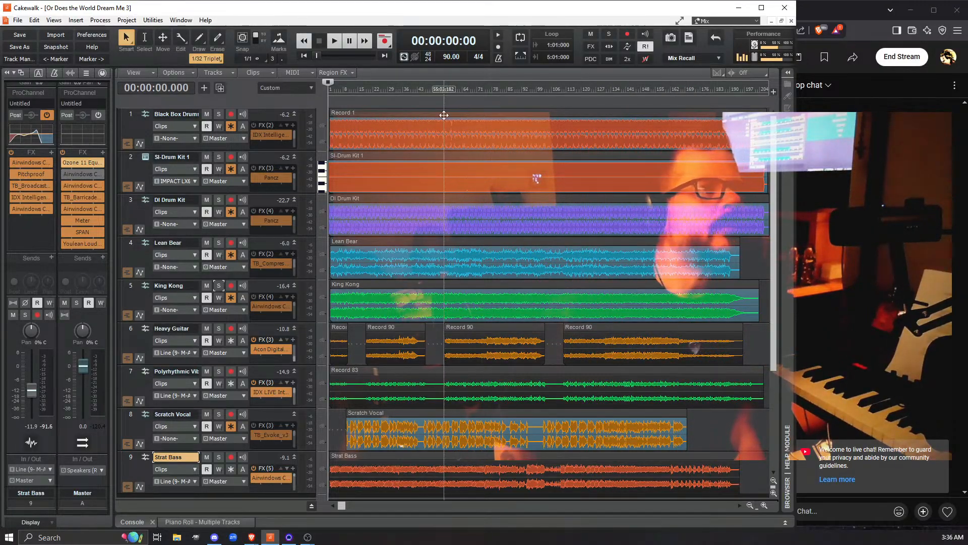
Step: Dismiss the new-track setup, view the soft-synth instruments in the plug-in browser, and collapse the browser
{"action": "left_click", "coordinate": [203, 89]}
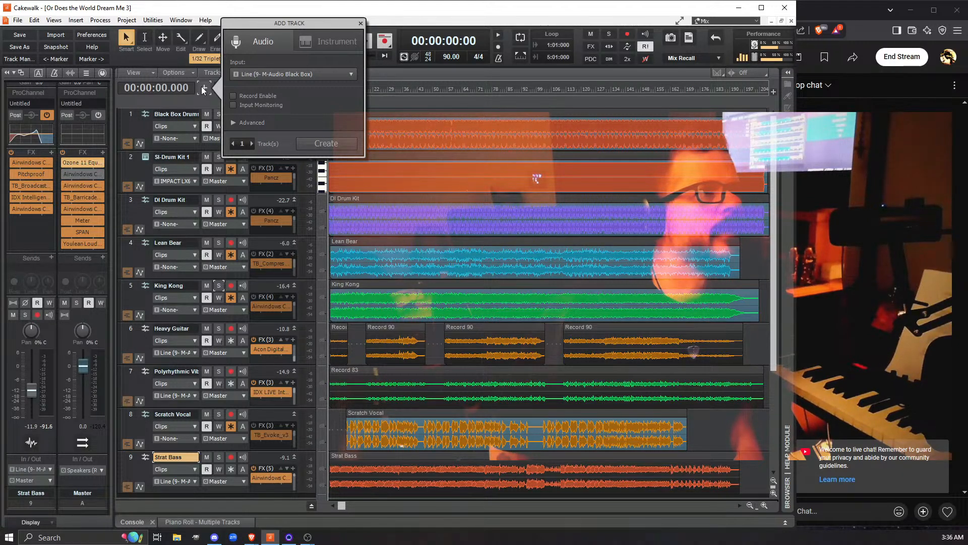
{"action": "left_click", "coordinate": [616, 15]}
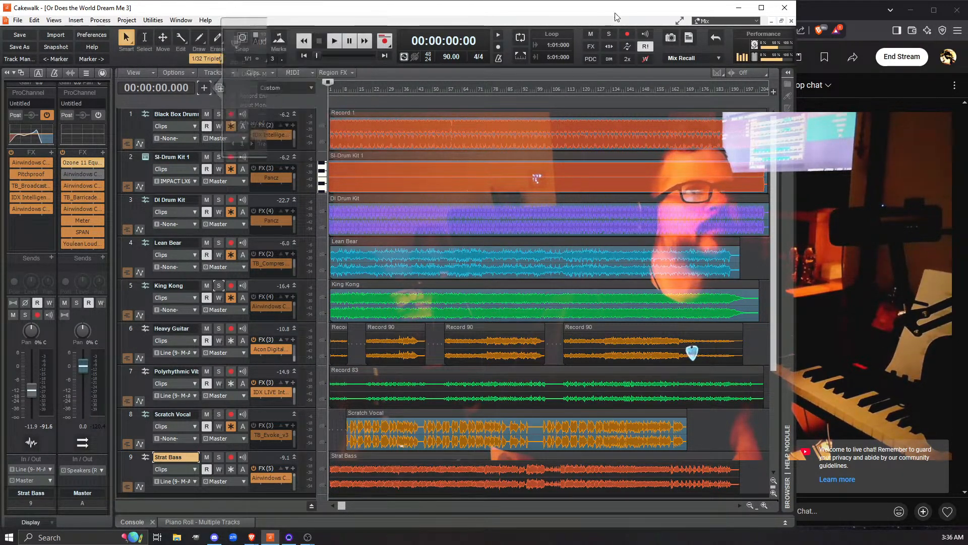
{"action": "left_click", "coordinate": [788, 74]}
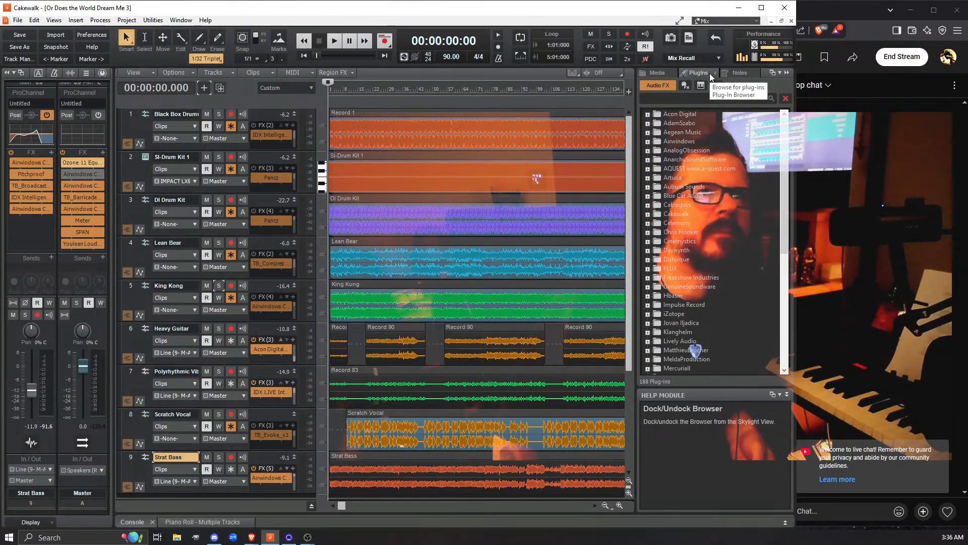
{"action": "left_click", "coordinate": [704, 87]}
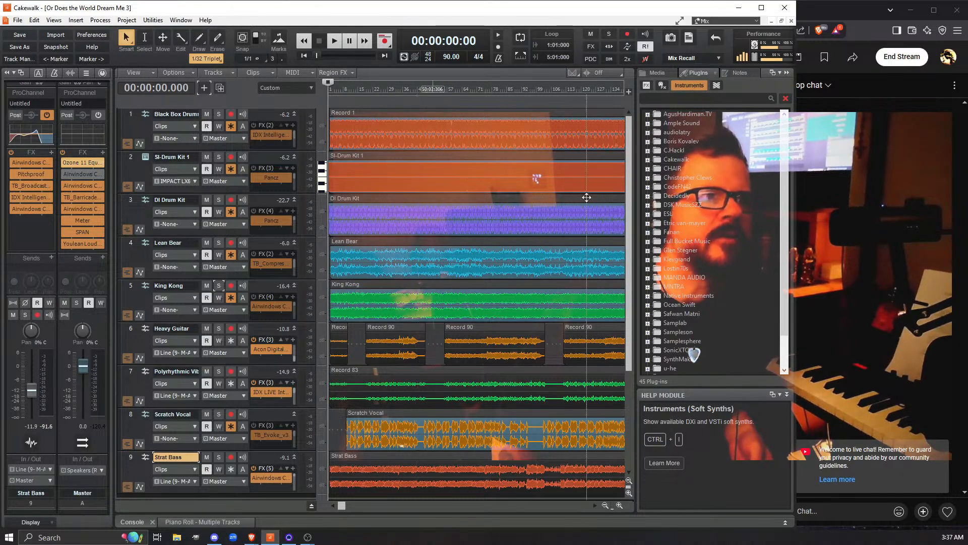
{"action": "left_click", "coordinate": [788, 69]}
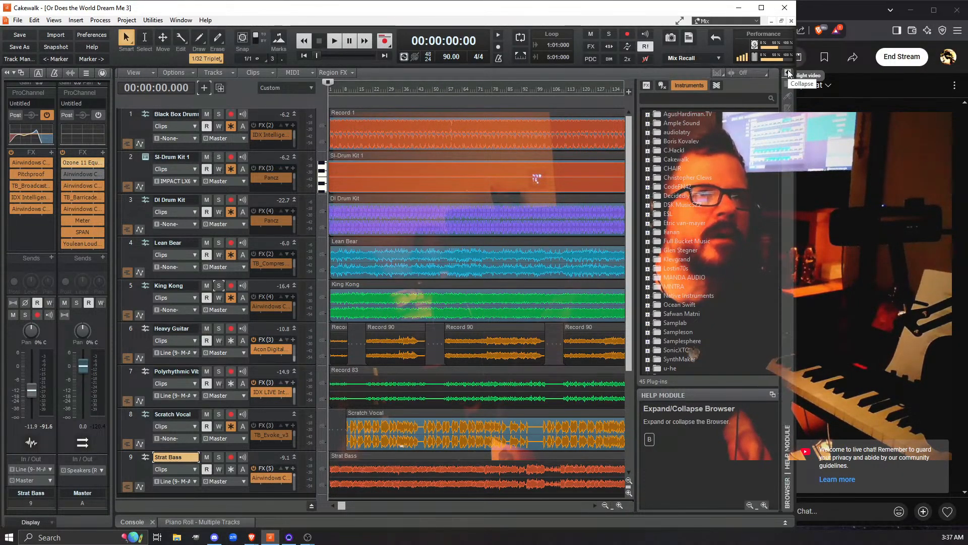
Step: Begin adding an instrument track and open the list of available soft synths for it
{"action": "left_click", "coordinate": [204, 88]}
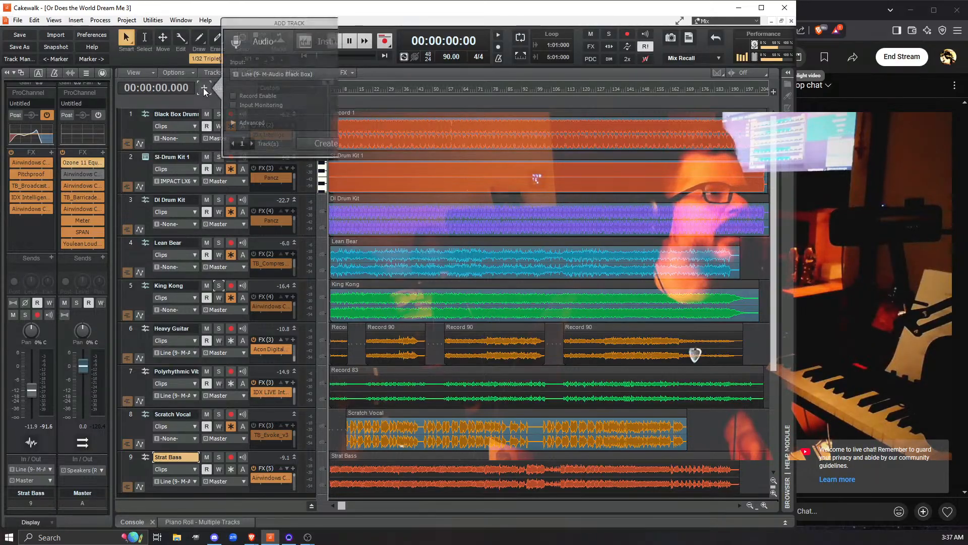
{"action": "left_click", "coordinate": [335, 41]}
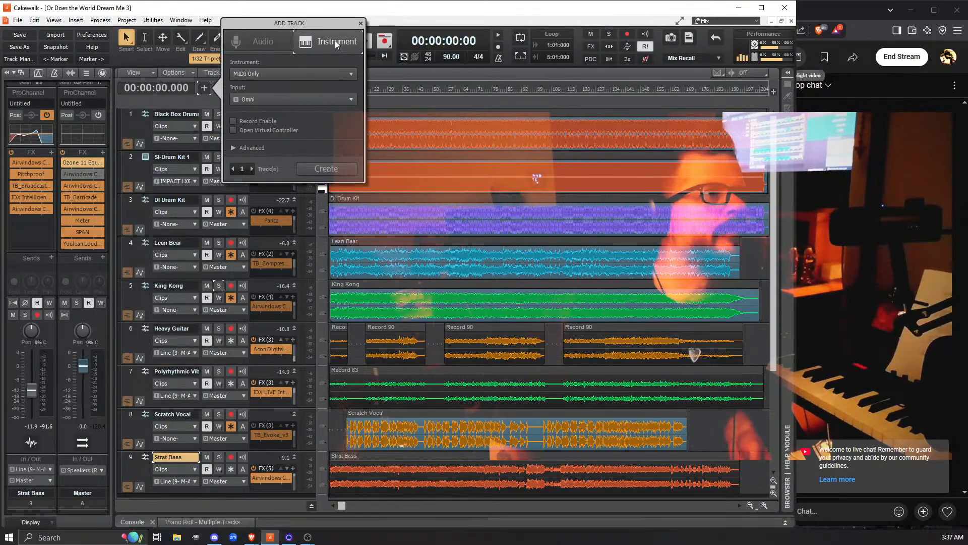
{"action": "left_click", "coordinate": [318, 75]}
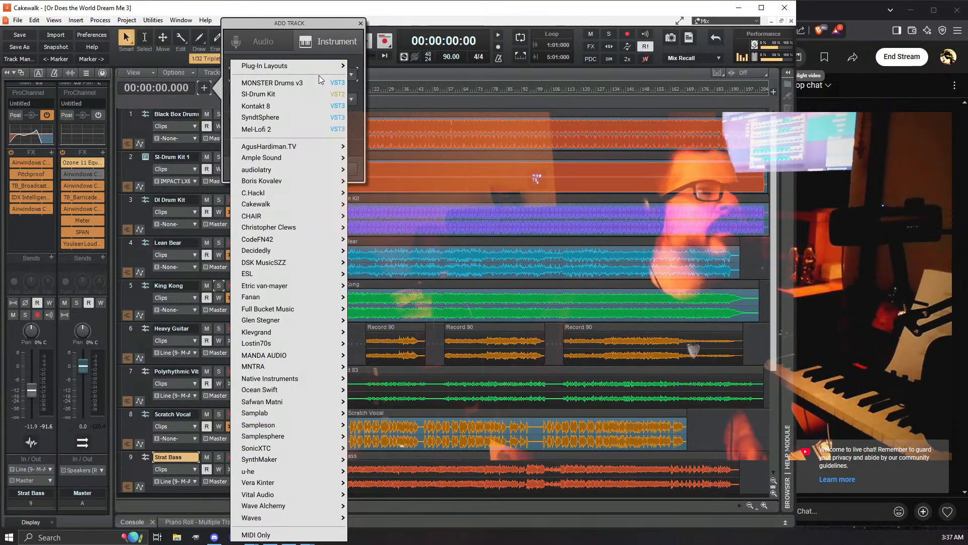